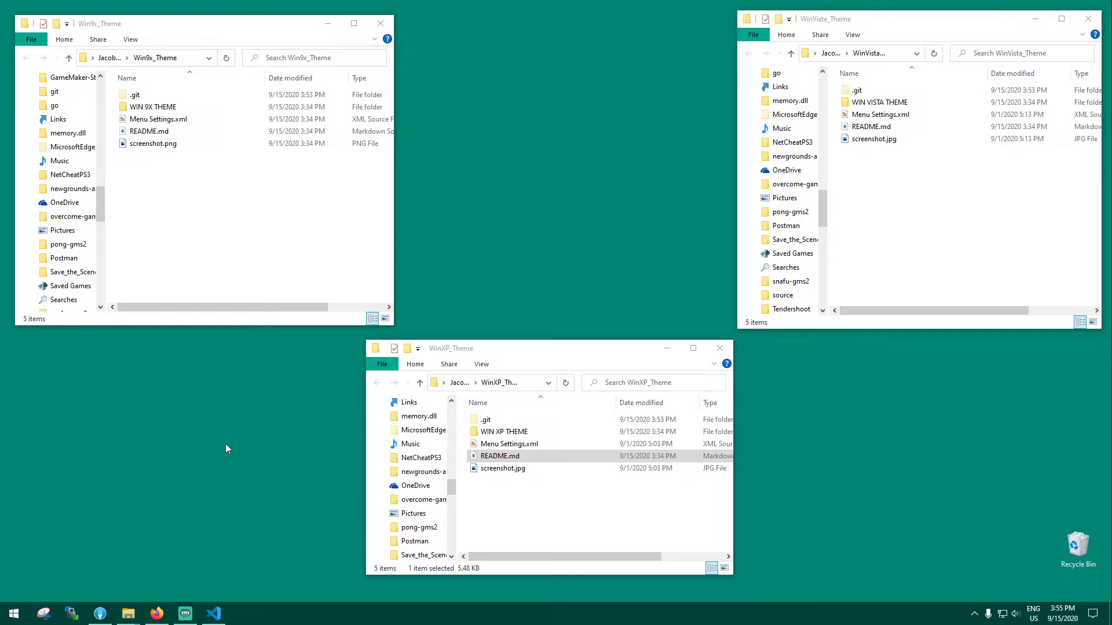
Step: Switch to Firefox and download OpenShellSetup_4_4_152.exe from the Open-Shell-Menu releases page
left_click(151, 616)
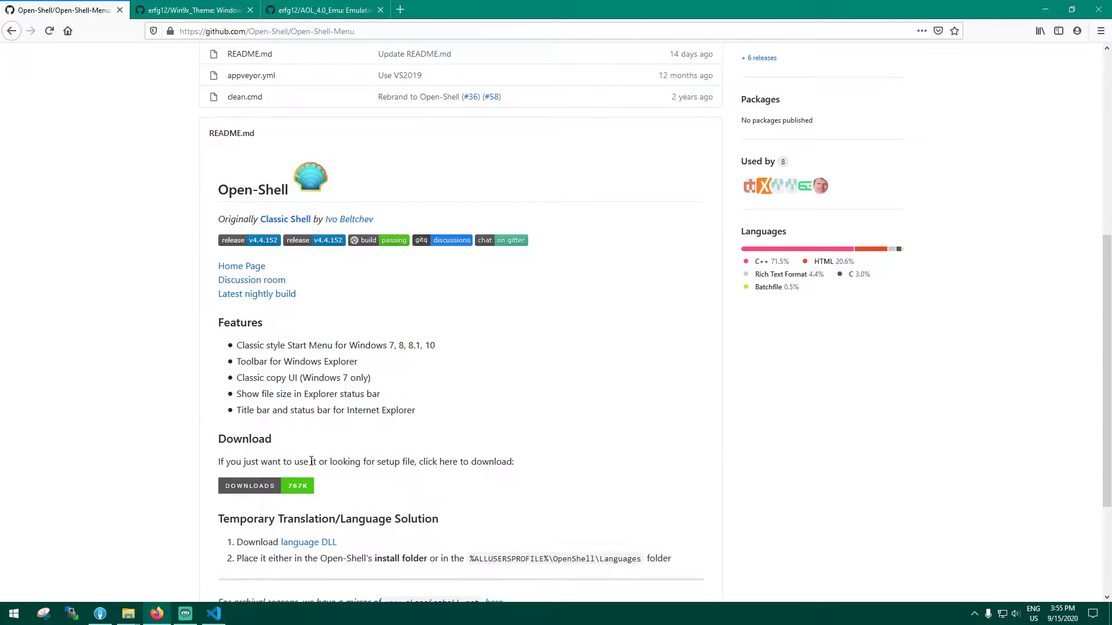
scroll(310, 464, "up", 6)
left_click(759, 358)
left_click(395, 476)
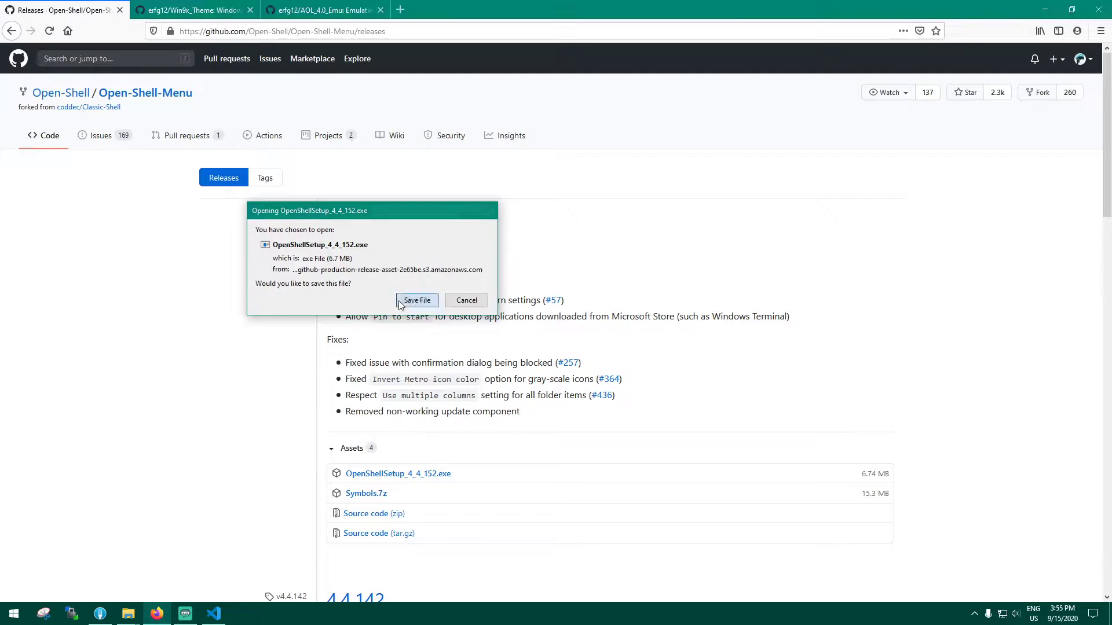
left_click(400, 302)
Step: Run the downloaded OpenShellSetup_4_4_152.exe installer and accept the license agreement to reach the custom setup
left_click(1024, 33)
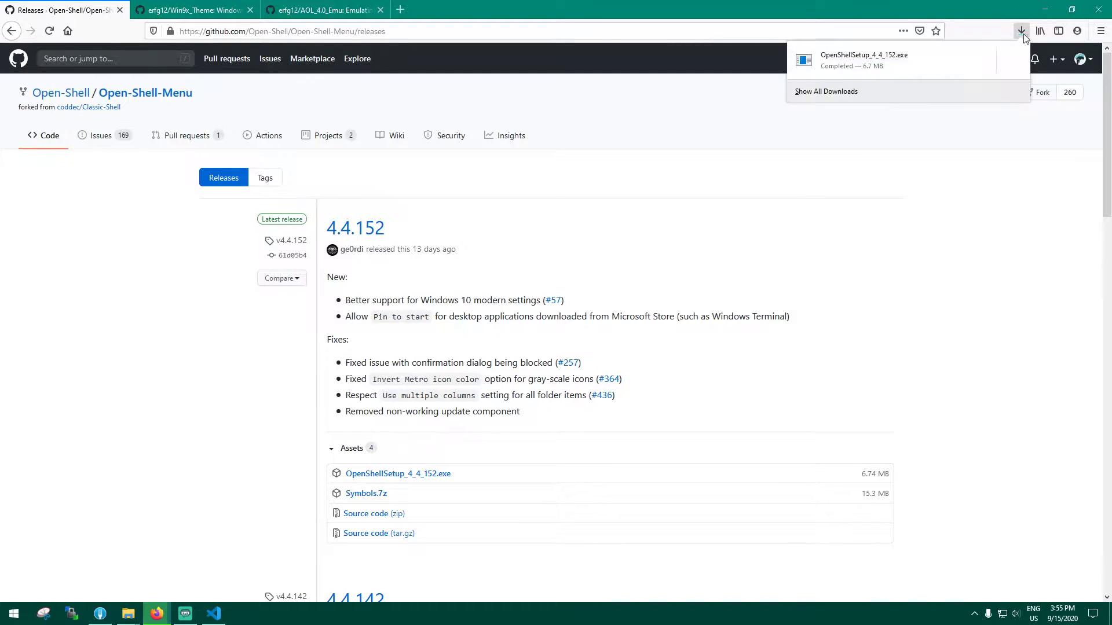
left_click(836, 65)
left_click(615, 397)
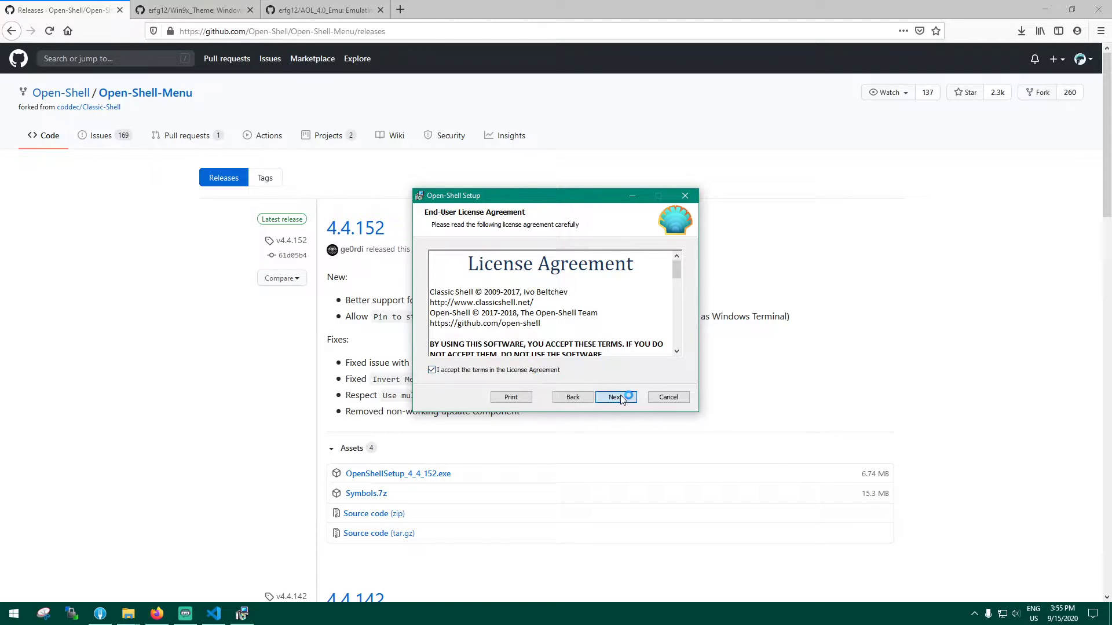
left_click(620, 395)
Step: Exclude the Classic Explorer and Classic IE features from the Open-Shell installation
left_click(483, 287)
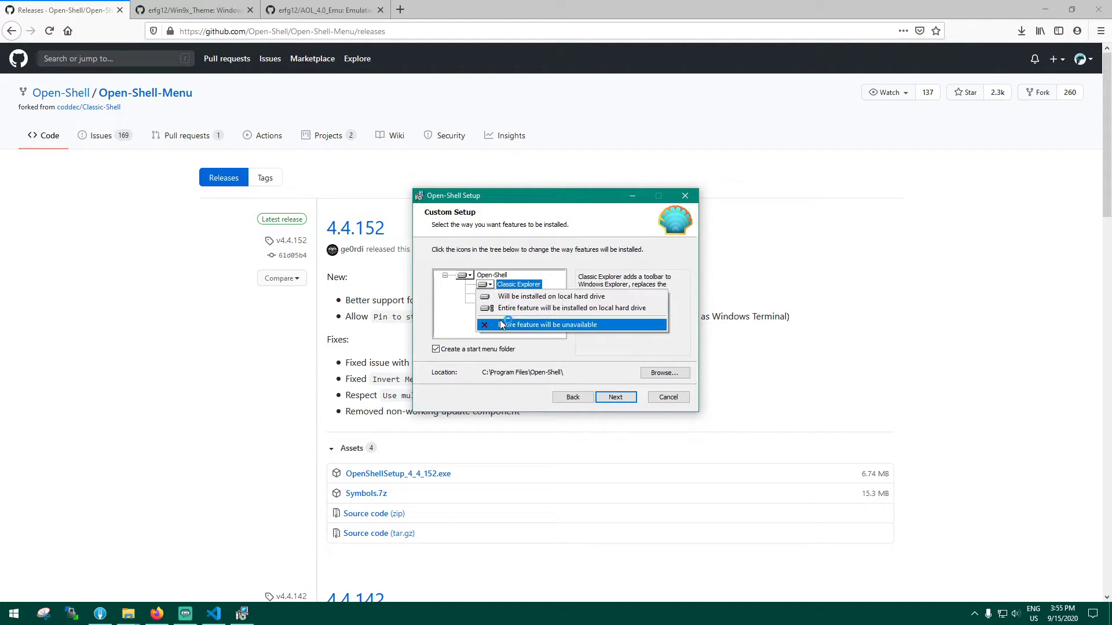
left_click(501, 325)
left_click(484, 303)
left_click(503, 345)
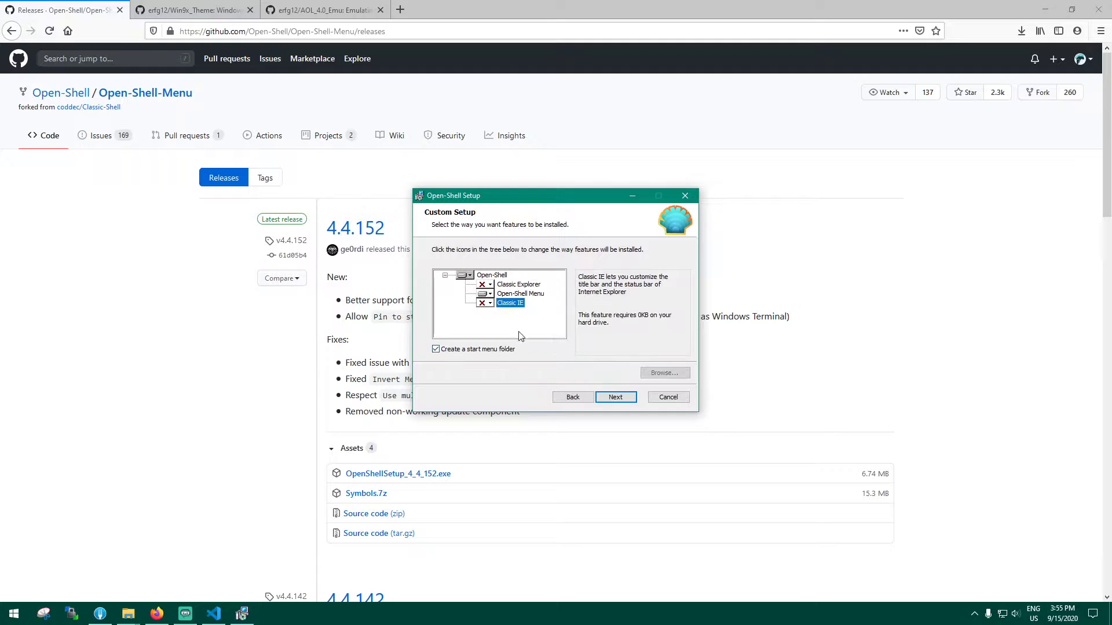
Step: Install Open-Shell with the chosen features and finish the setup wizard
left_click(620, 398)
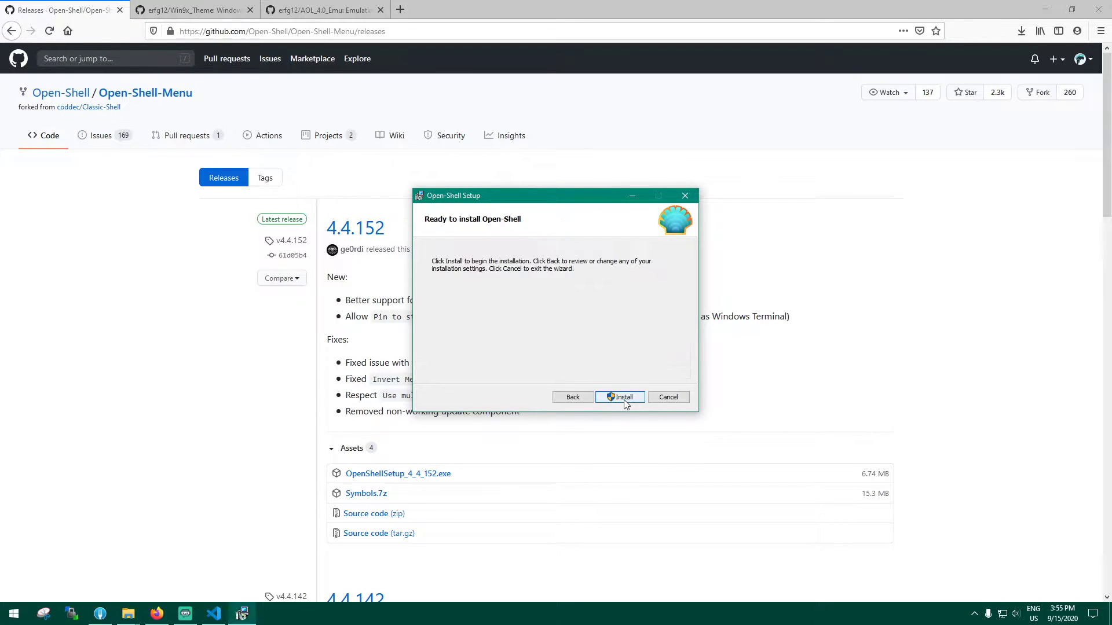
left_click(623, 398)
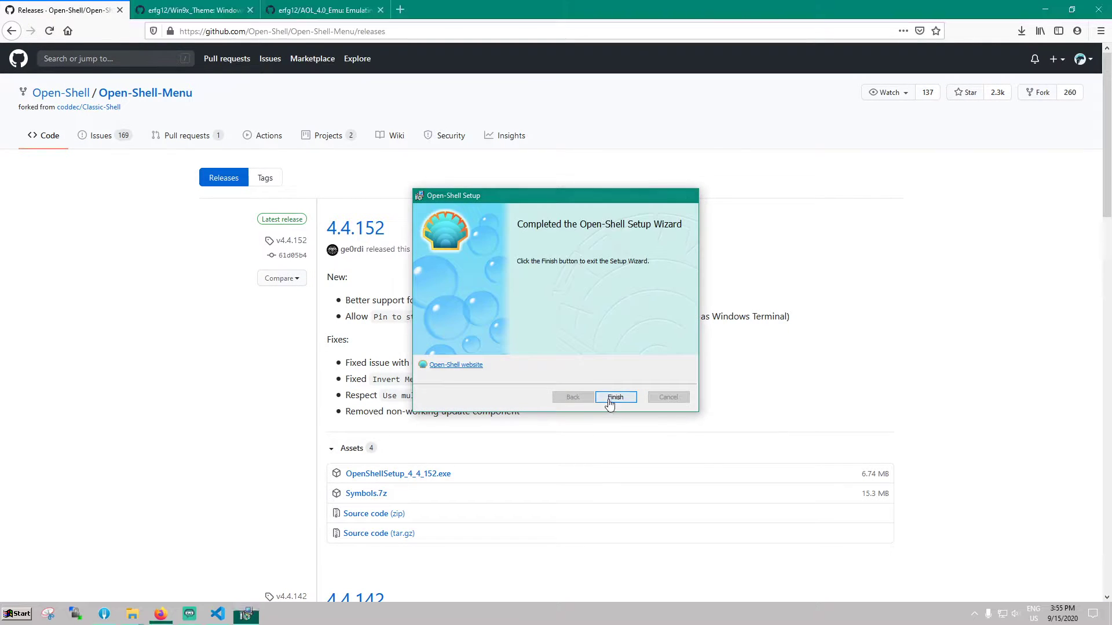
left_click(618, 397)
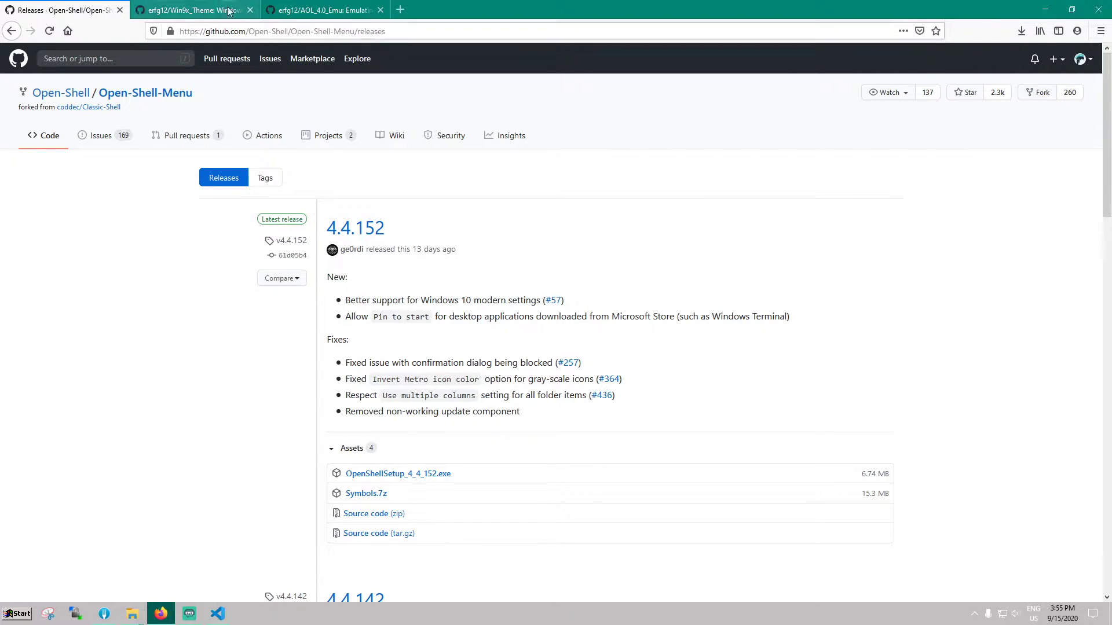
Step: View the Win9x_Theme GitHub repository and its code download options, and return to the desktop
left_click(185, 12)
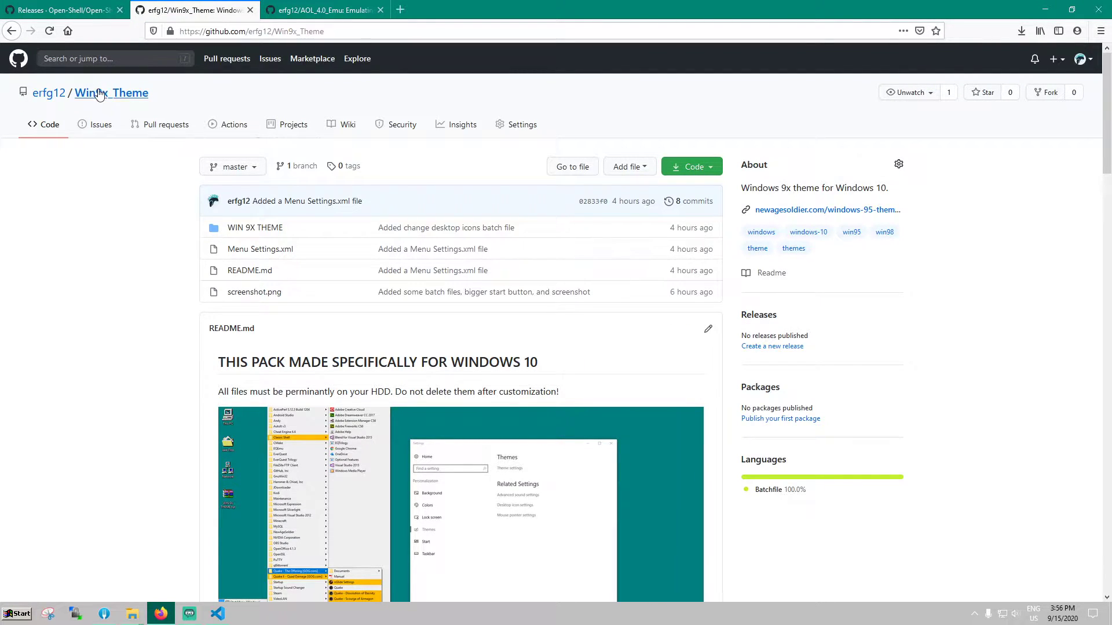
left_click(692, 167)
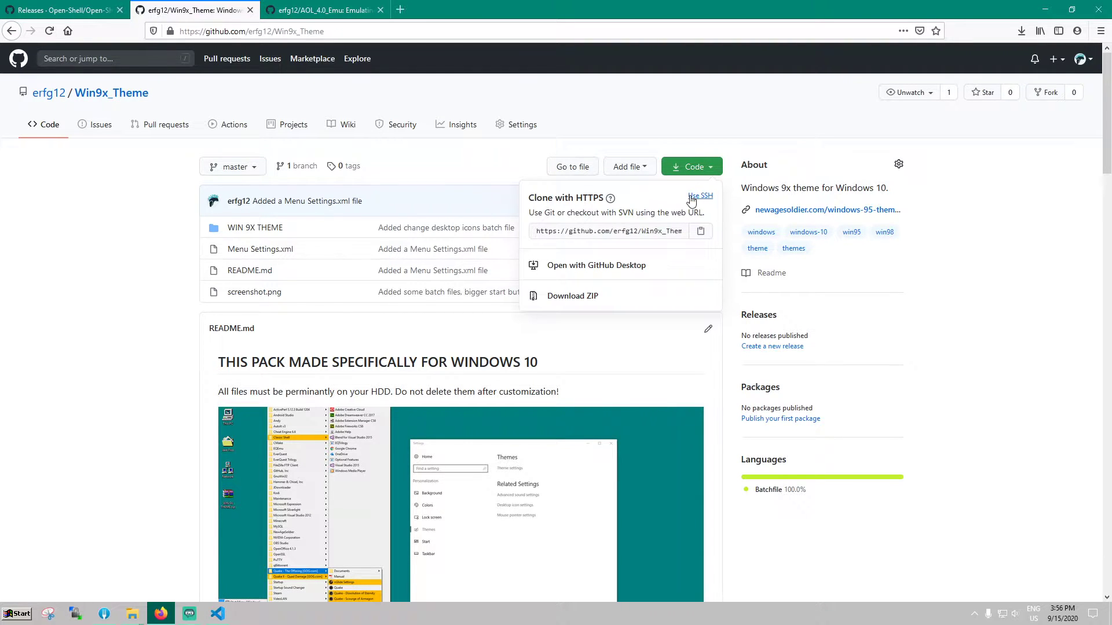
left_click(452, 186)
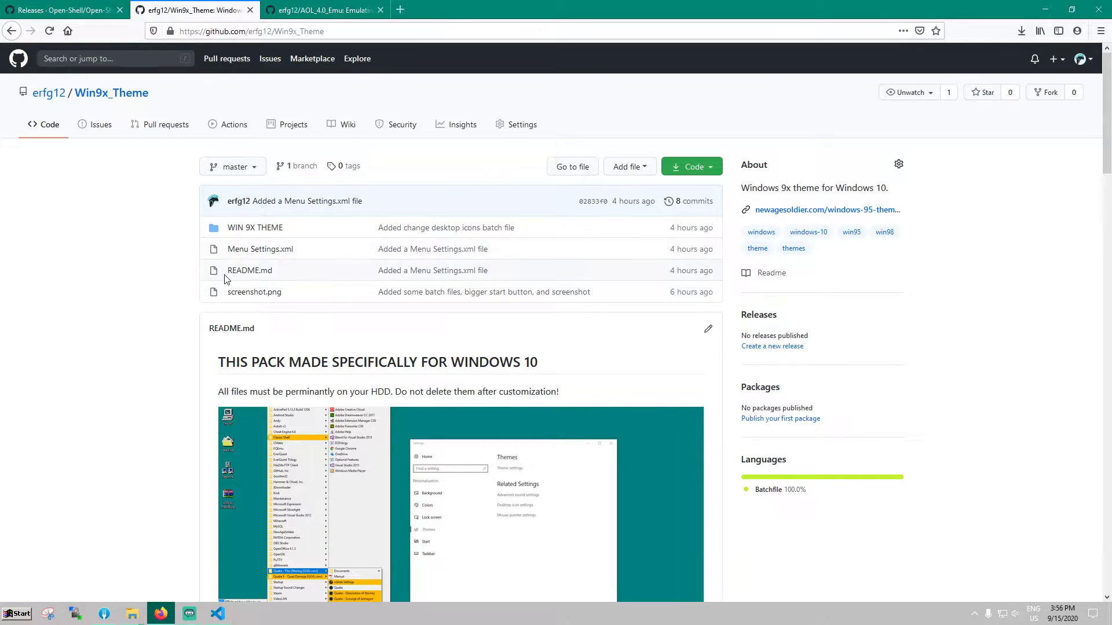
left_click(1043, 11)
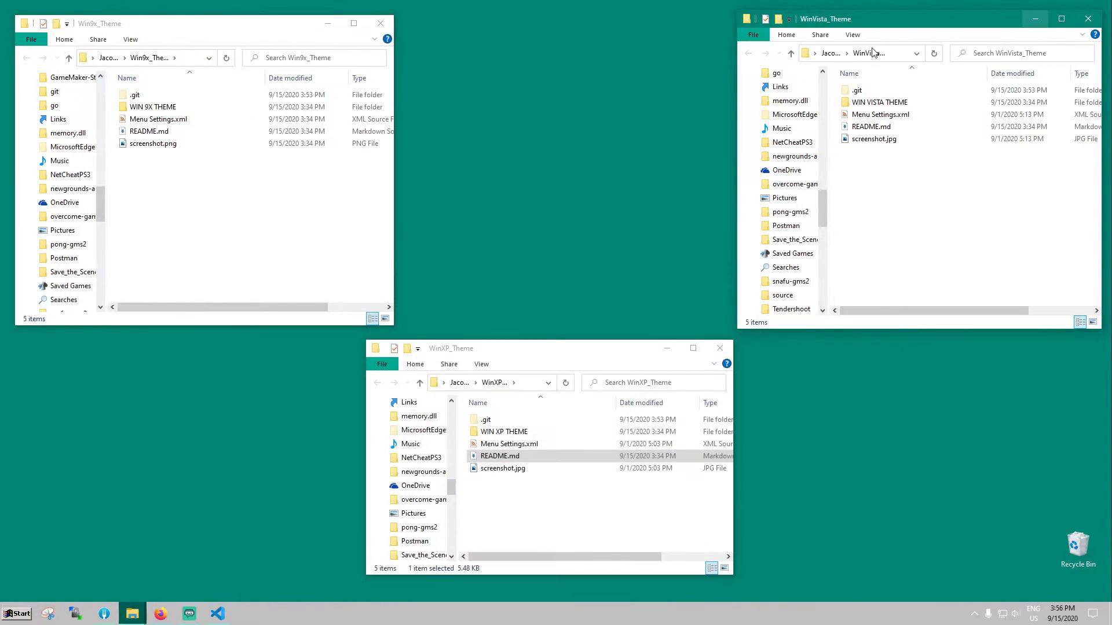
right_click(24, 607)
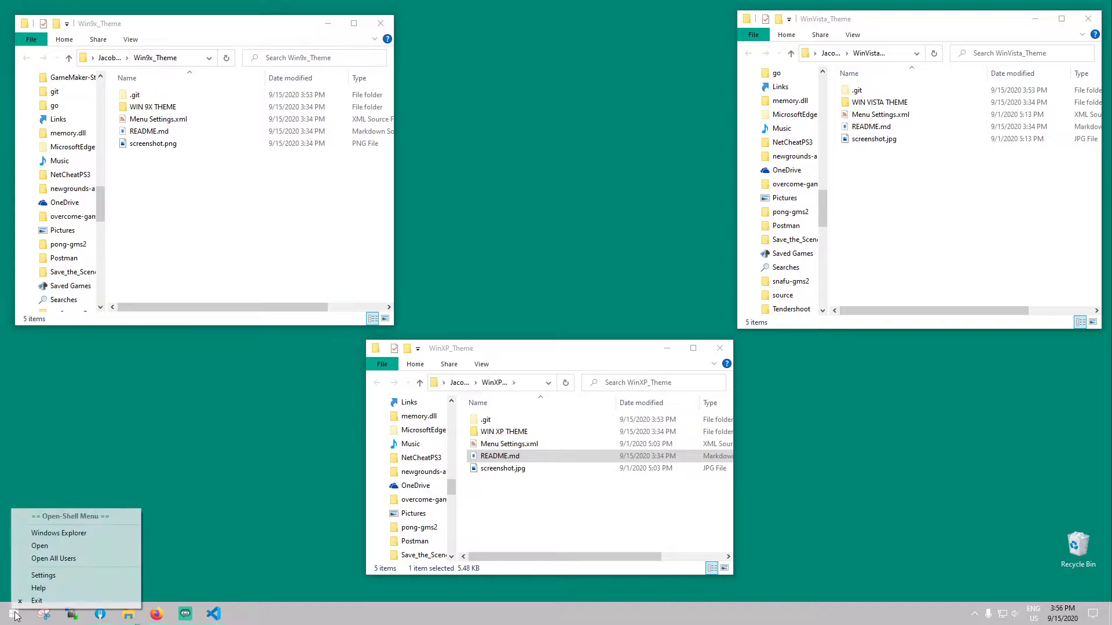
left_click(81, 477)
left_click(185, 262)
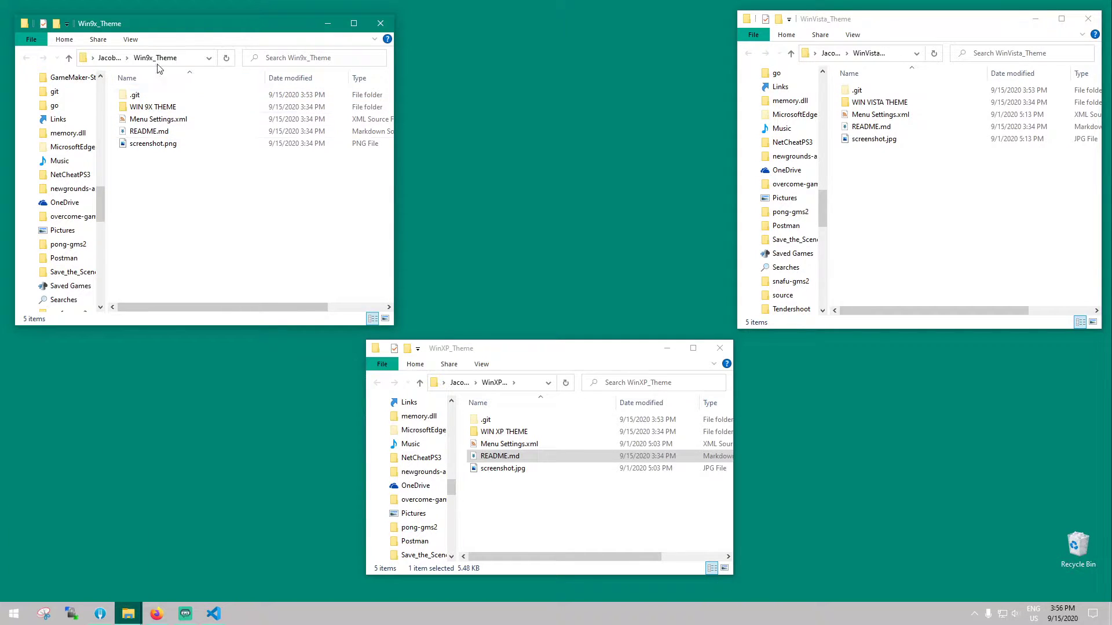
left_click(541, 509)
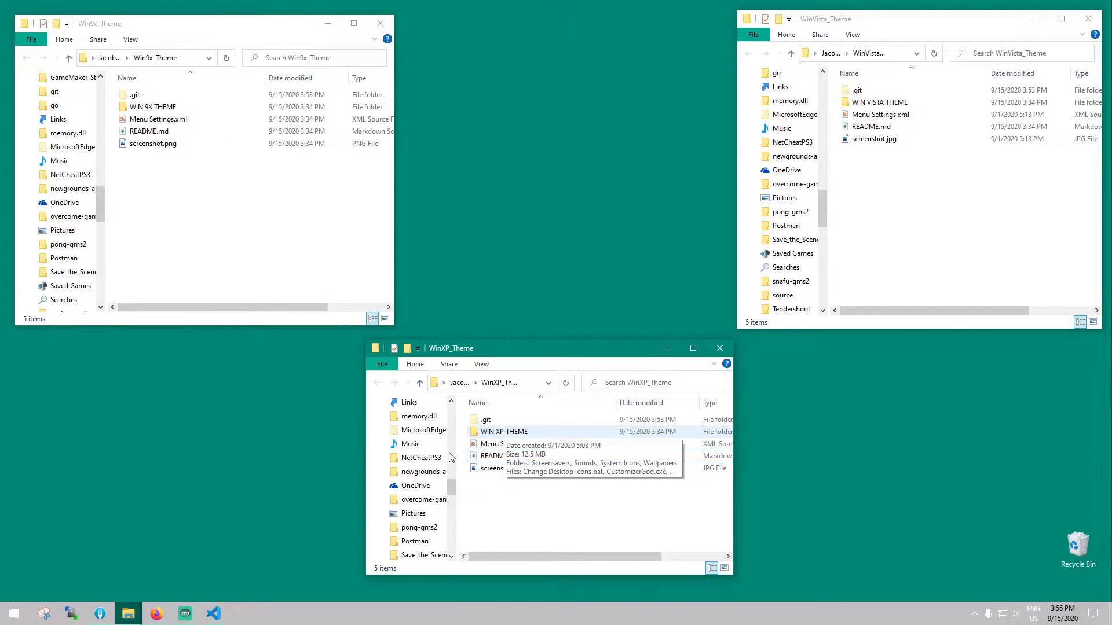
Step: Open the Open-Shell Menu settings and copy the path of the WinXP_Theme folder
right_click(15, 615)
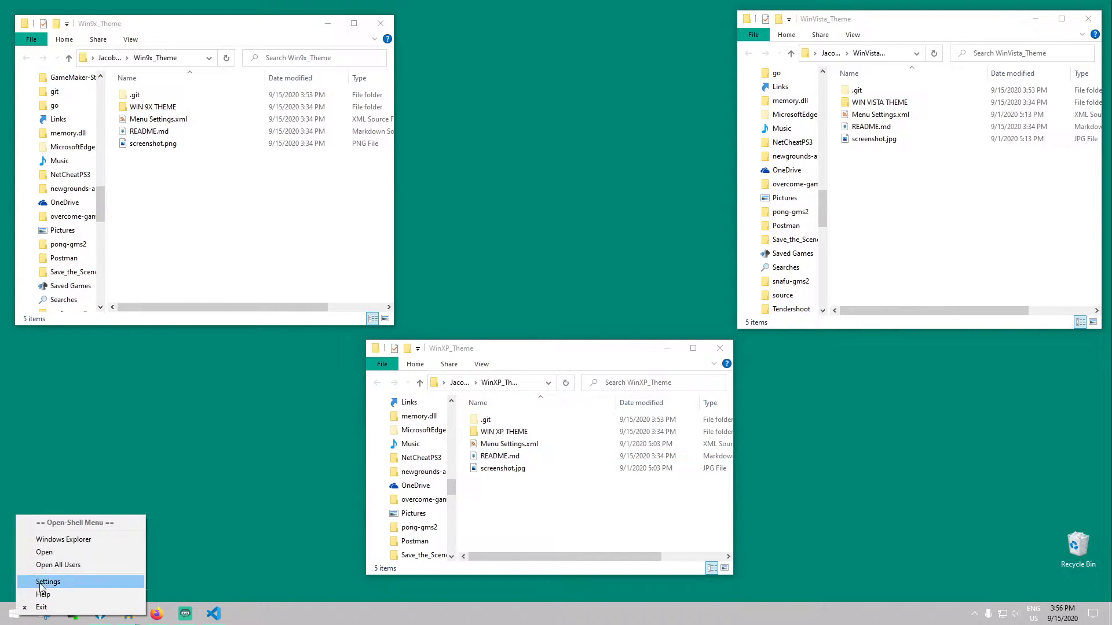
left_click(44, 579)
left_click(524, 383)
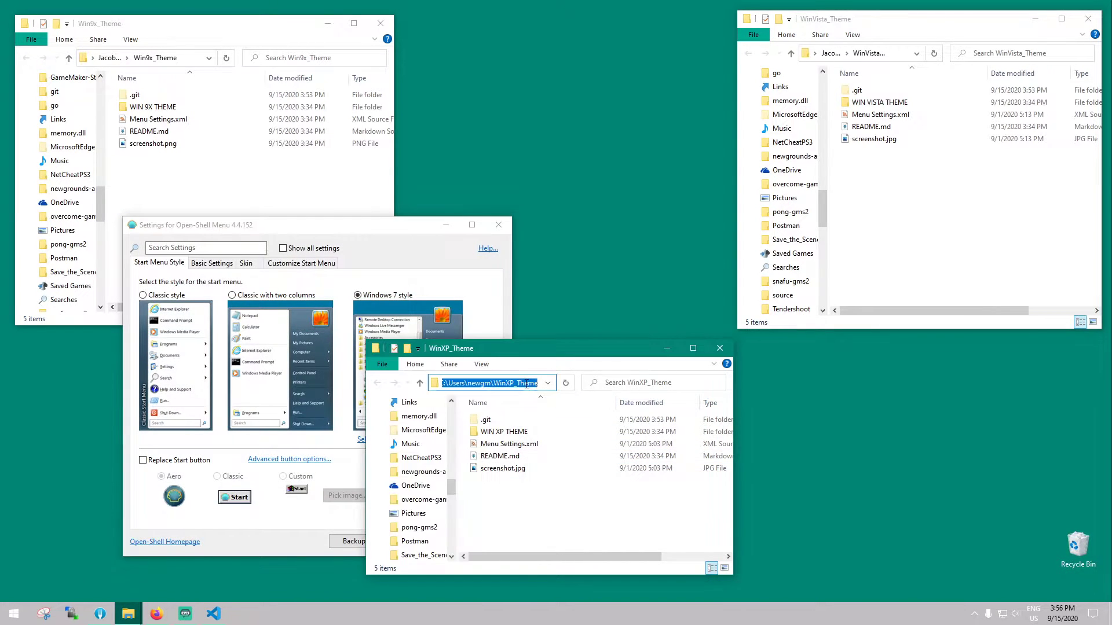
right_click(527, 384)
left_click(550, 422)
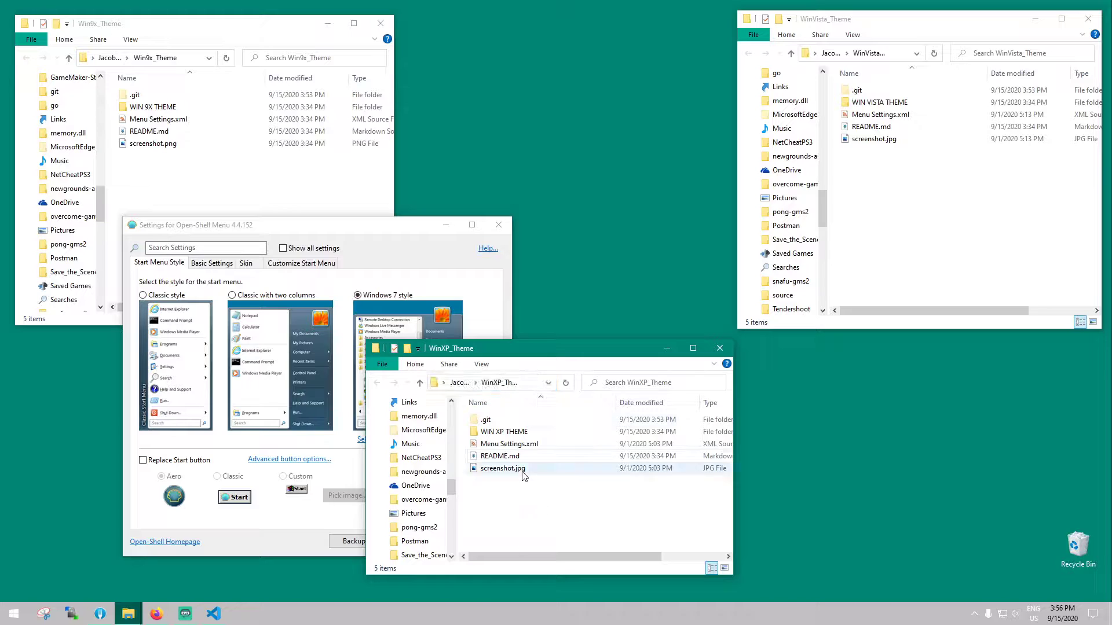
Step: Load Menu Settings.xml from the copied WinXP_Theme folder path into the Open-Shell Menu settings
left_click(306, 238)
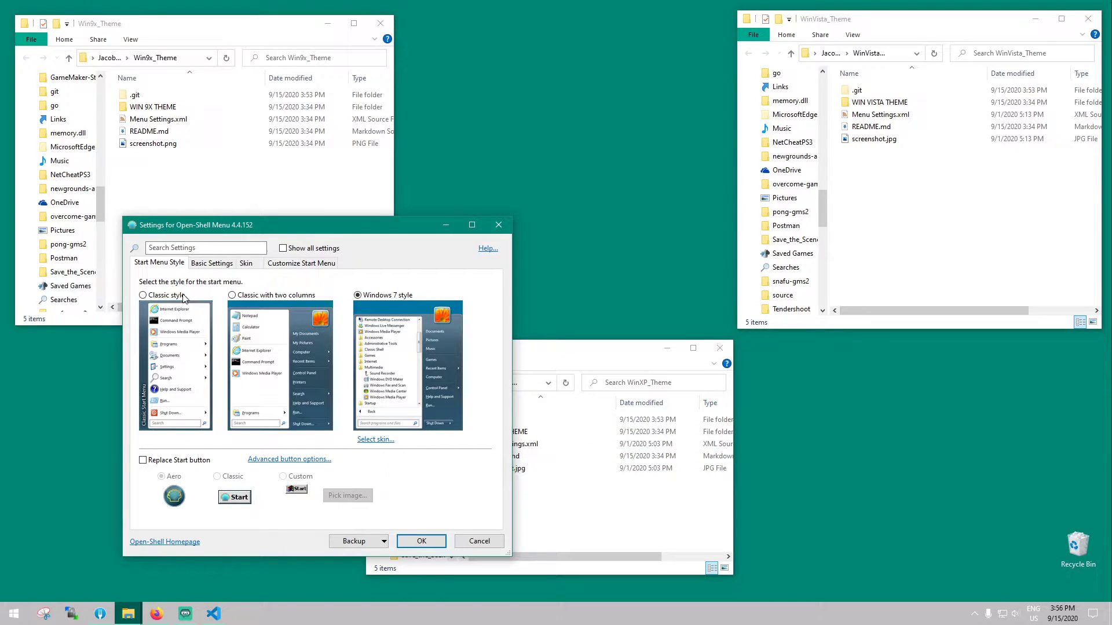
left_click(345, 542)
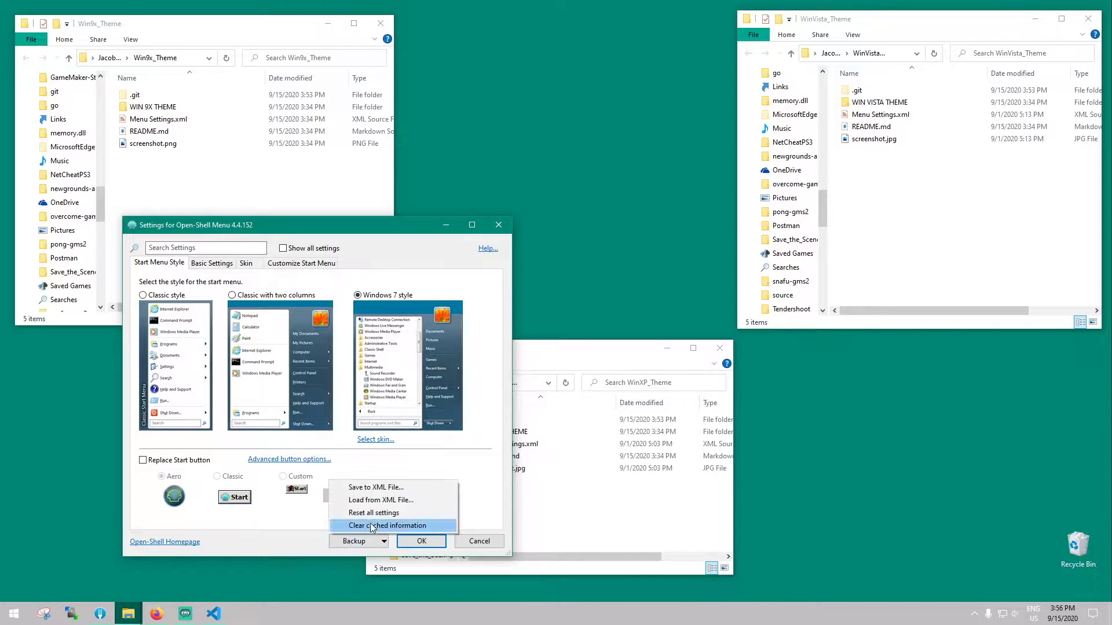
left_click(380, 504)
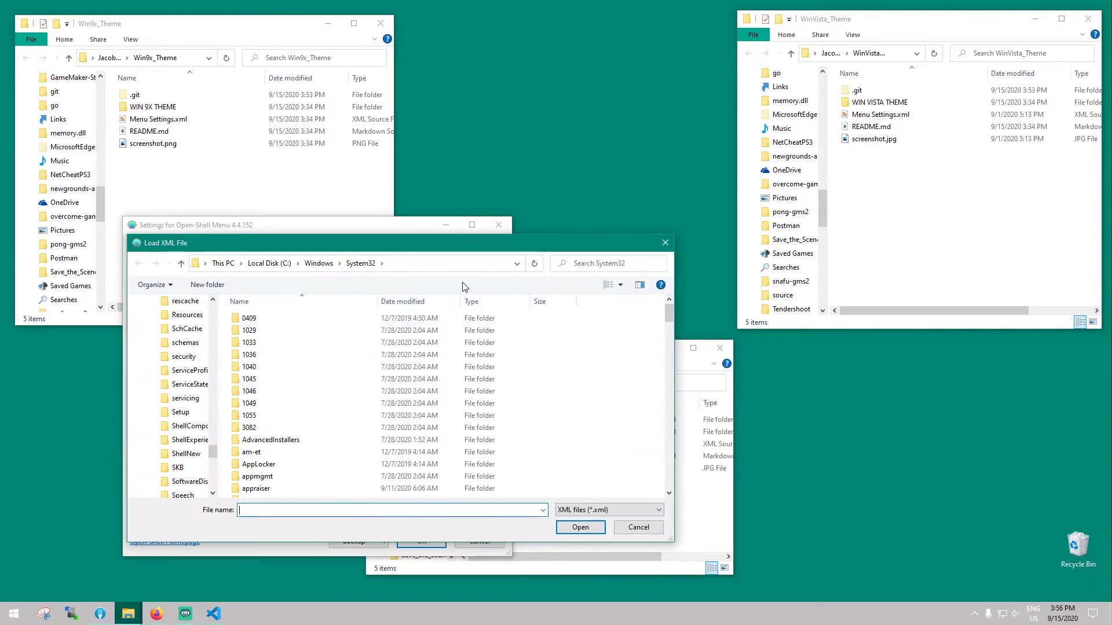
left_click(436, 265)
key("ctrl+v")
key("Return")
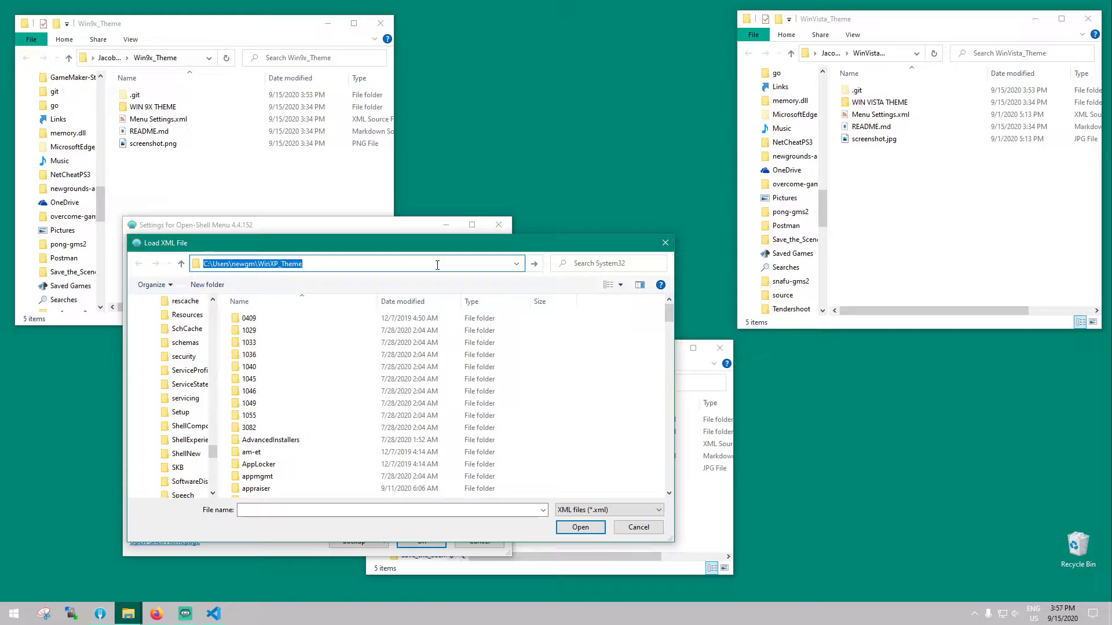
left_click(268, 344)
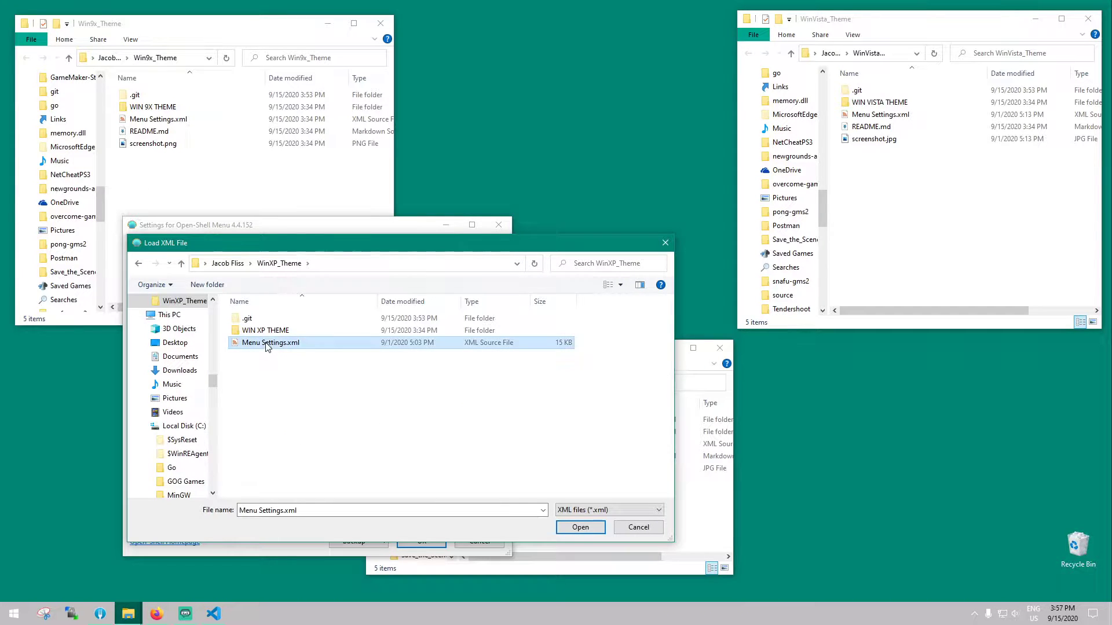
double_click(255, 347)
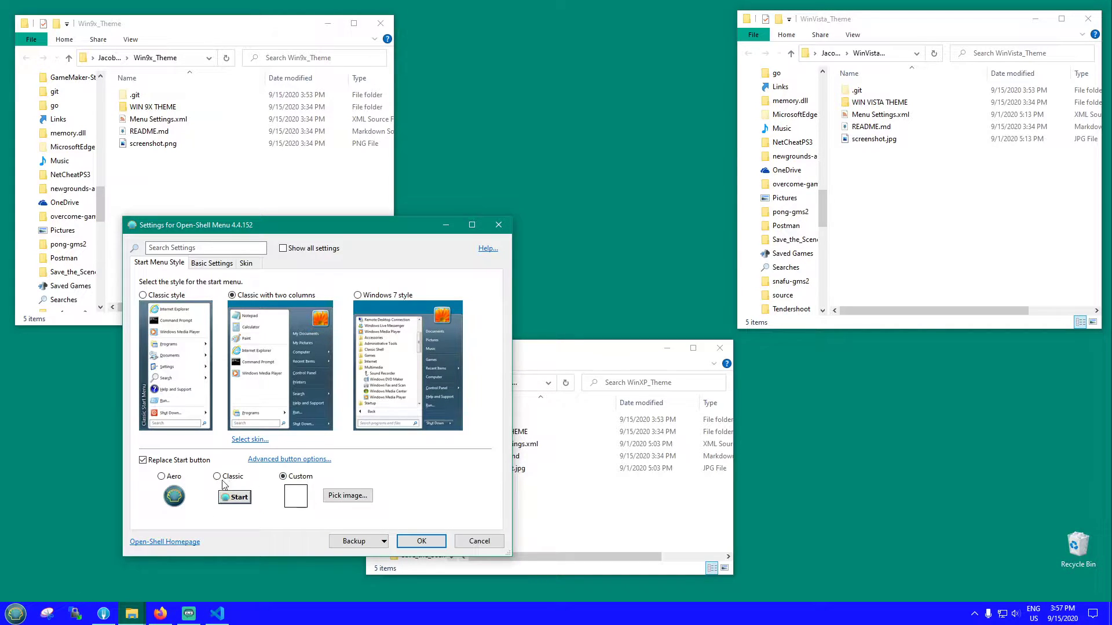
Step: Try XP Blue plain (x1.25).png from the WIN XP THEME folder as the custom Start button image
left_click(341, 494)
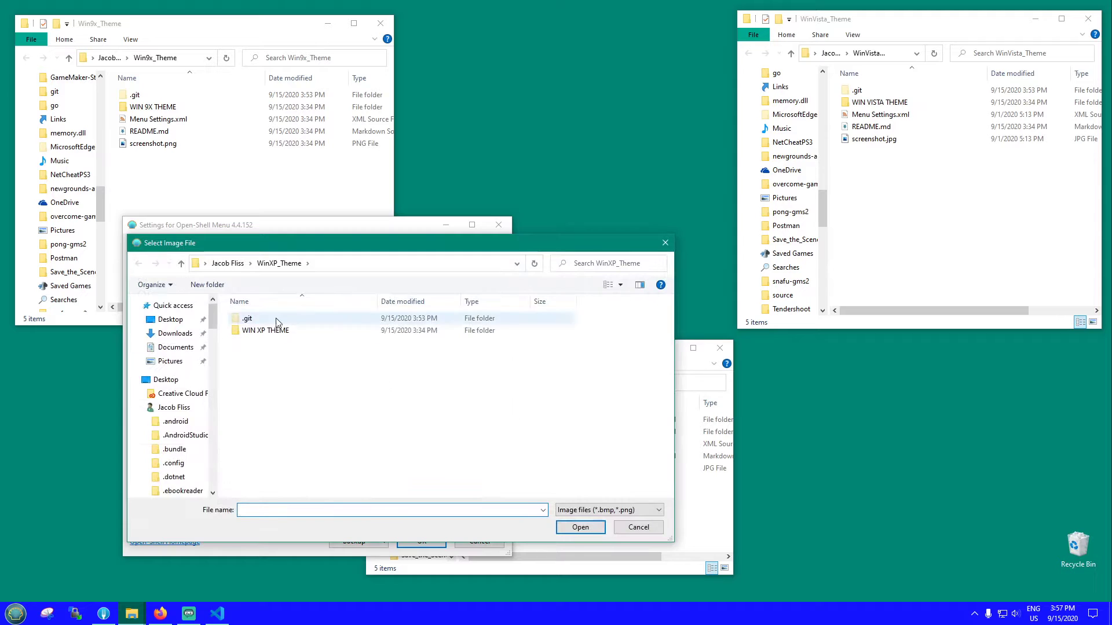
double_click(274, 332)
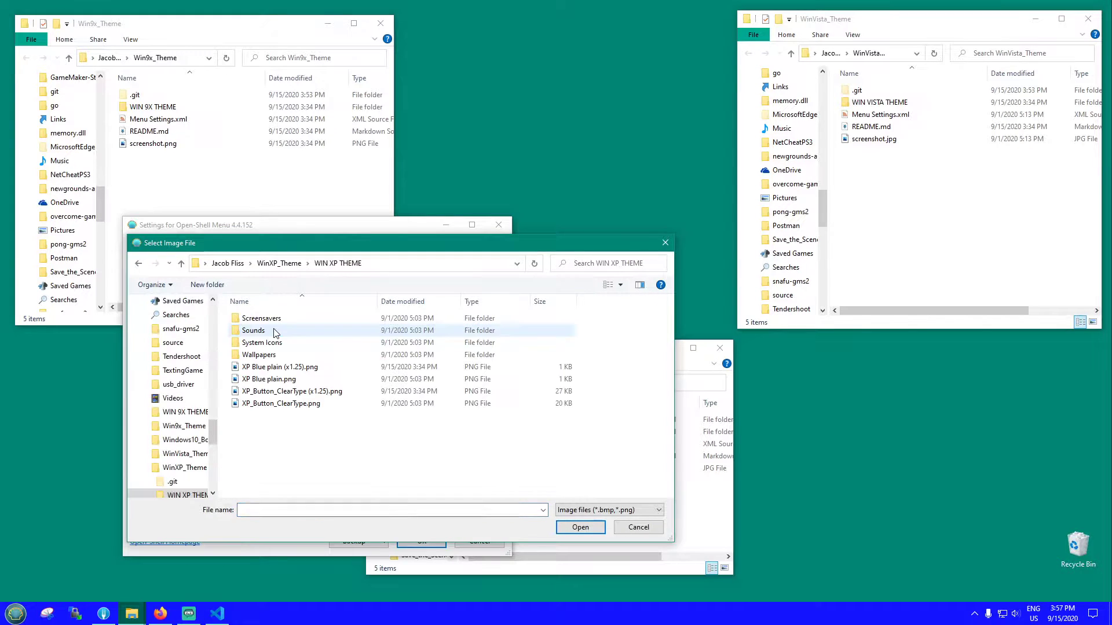
double_click(267, 367)
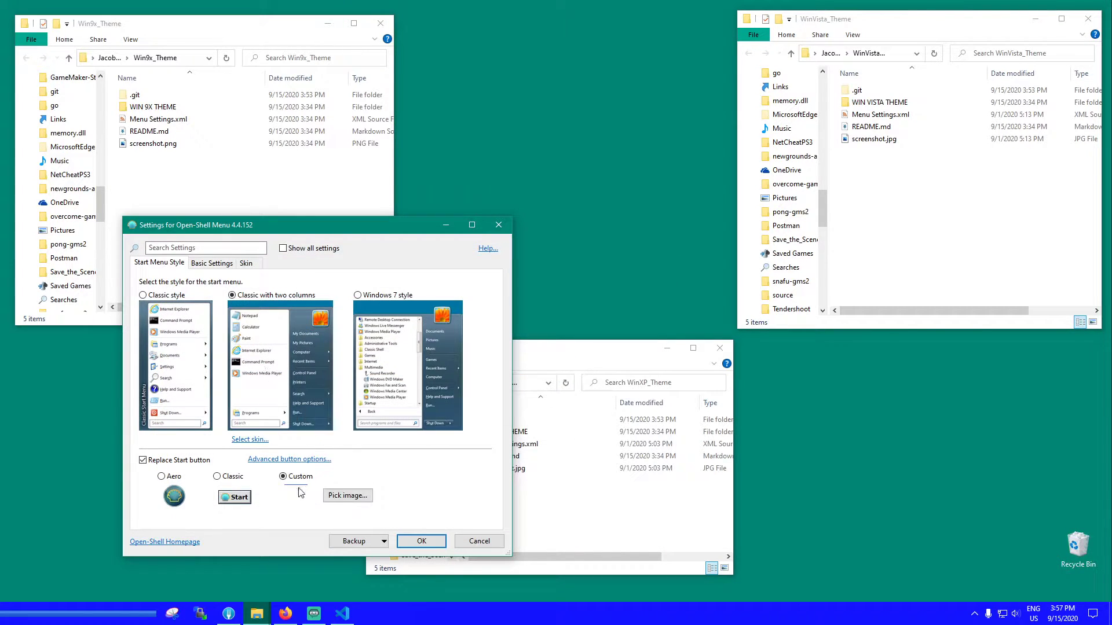
Step: Try the regular and x1.25 XP_Button_ClearType images and the plain blue image in turn as the custom Start button
left_click(356, 491)
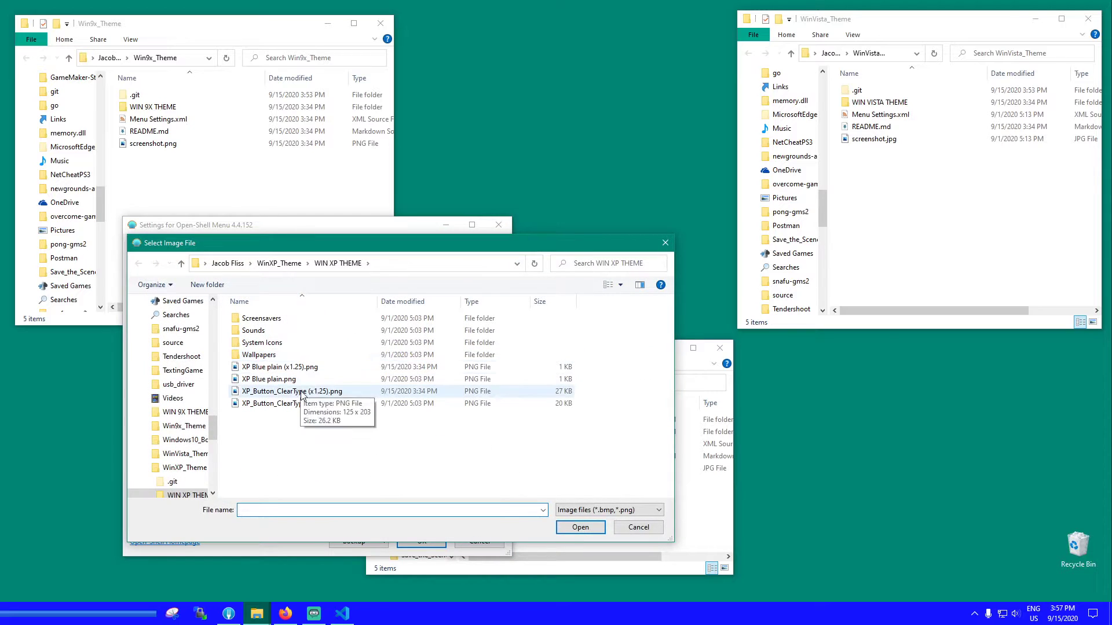
double_click(301, 391)
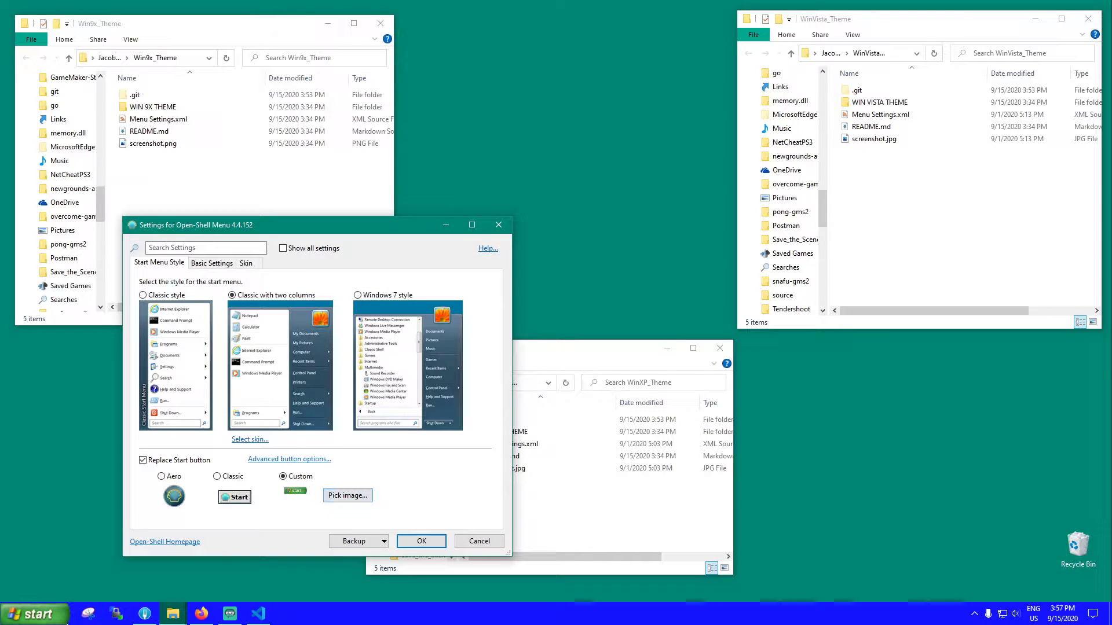
left_click(347, 496)
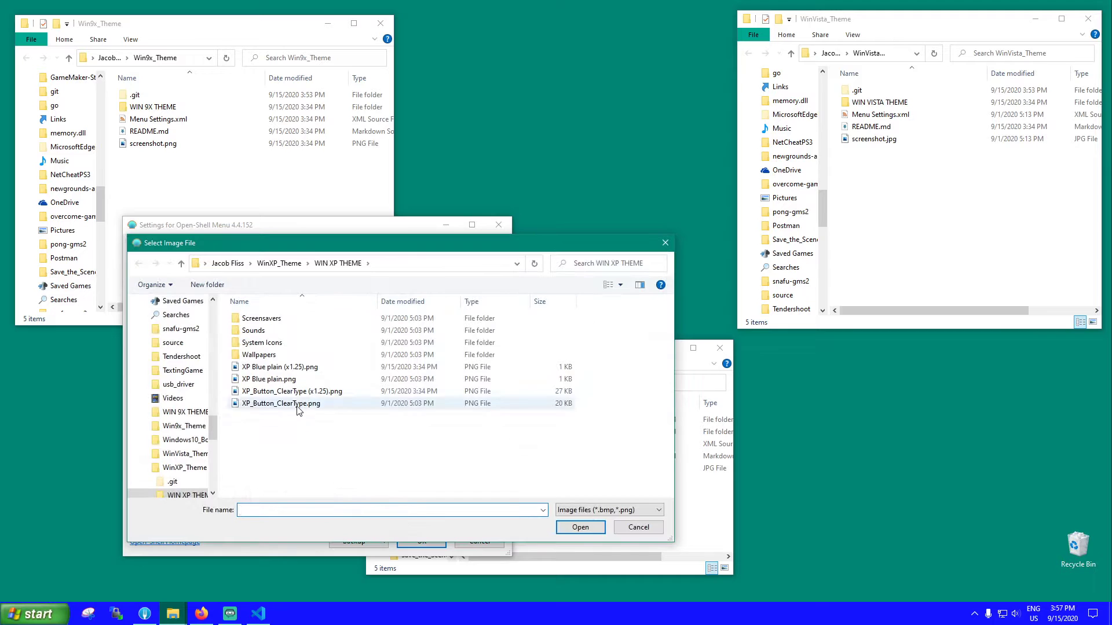
double_click(296, 404)
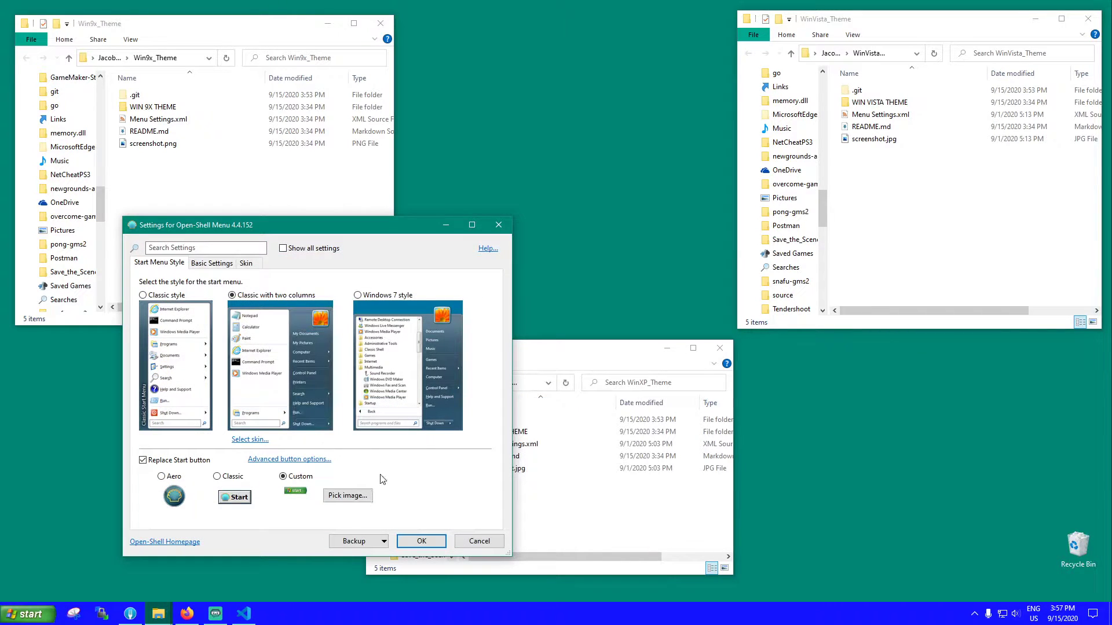
left_click(356, 496)
double_click(294, 389)
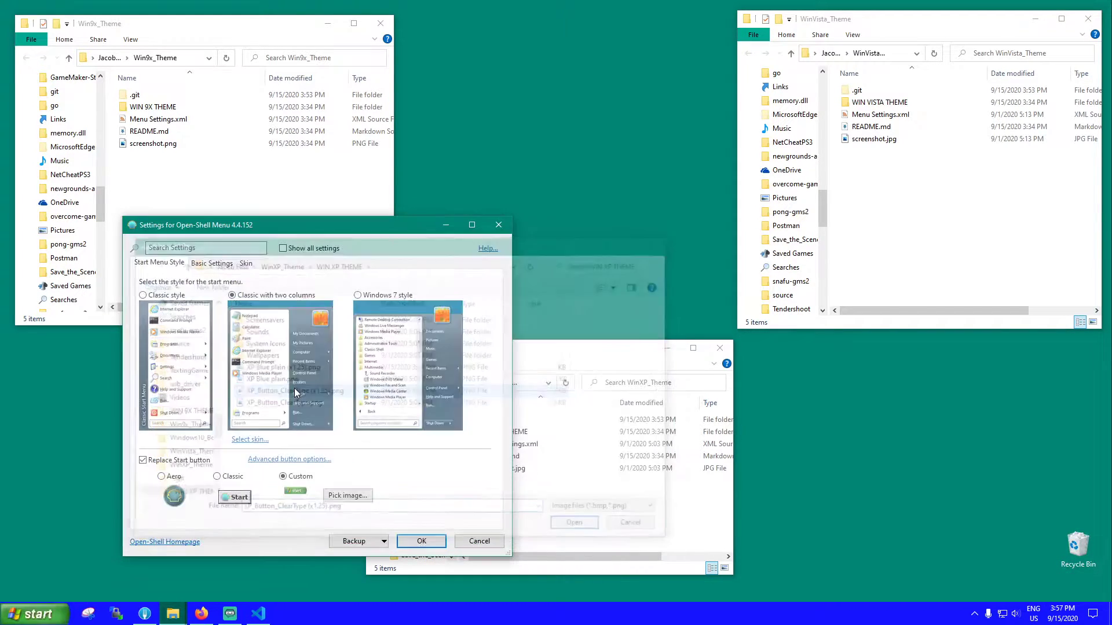
left_click(329, 498)
double_click(295, 434)
Step: Set the custom Start button image to XP_Button_ClearType (x1.25).png from the WIN XP THEME folder
left_click(332, 499)
double_click(317, 391)
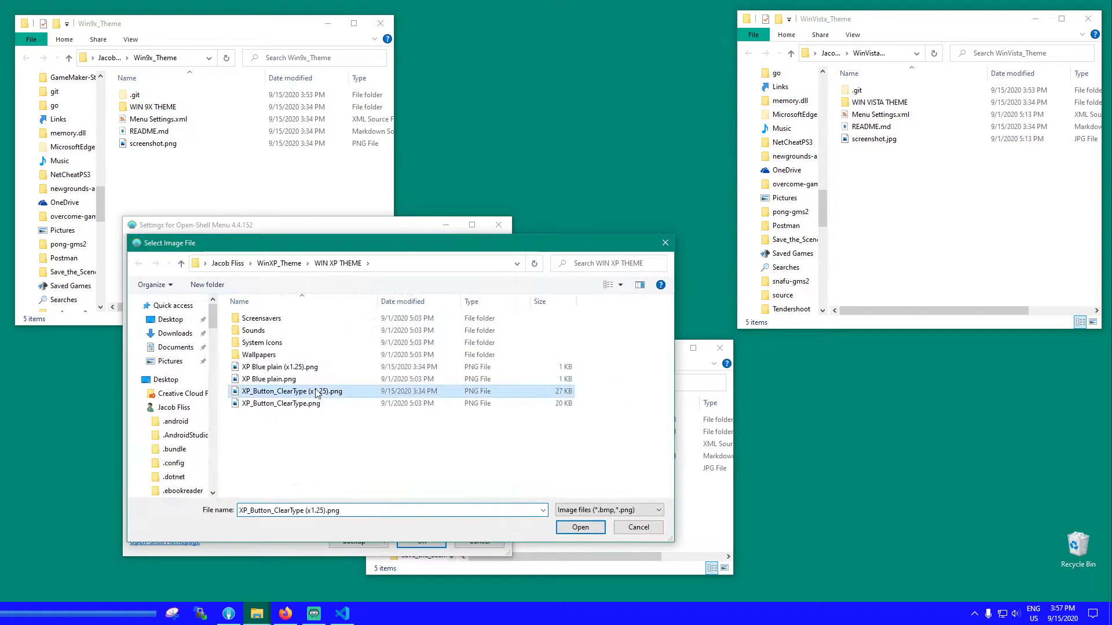
Step: Show all Open-Shell settings and set the taskbar texture to XP Blue plain (x1.25).png from the WIN XP THEME folder
left_click(211, 265)
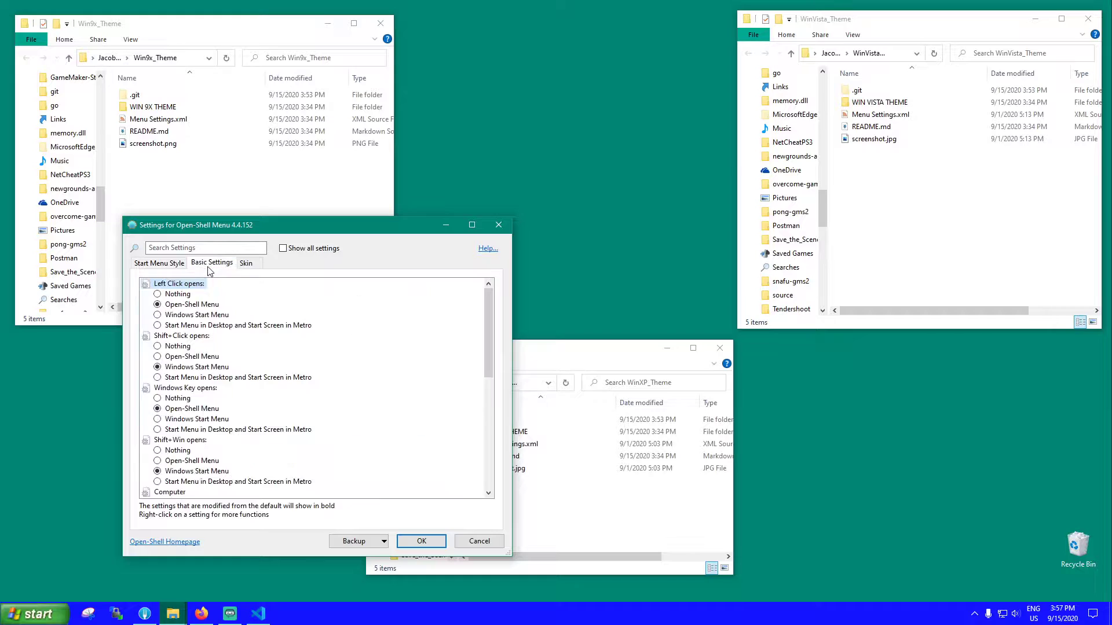
left_click(283, 249)
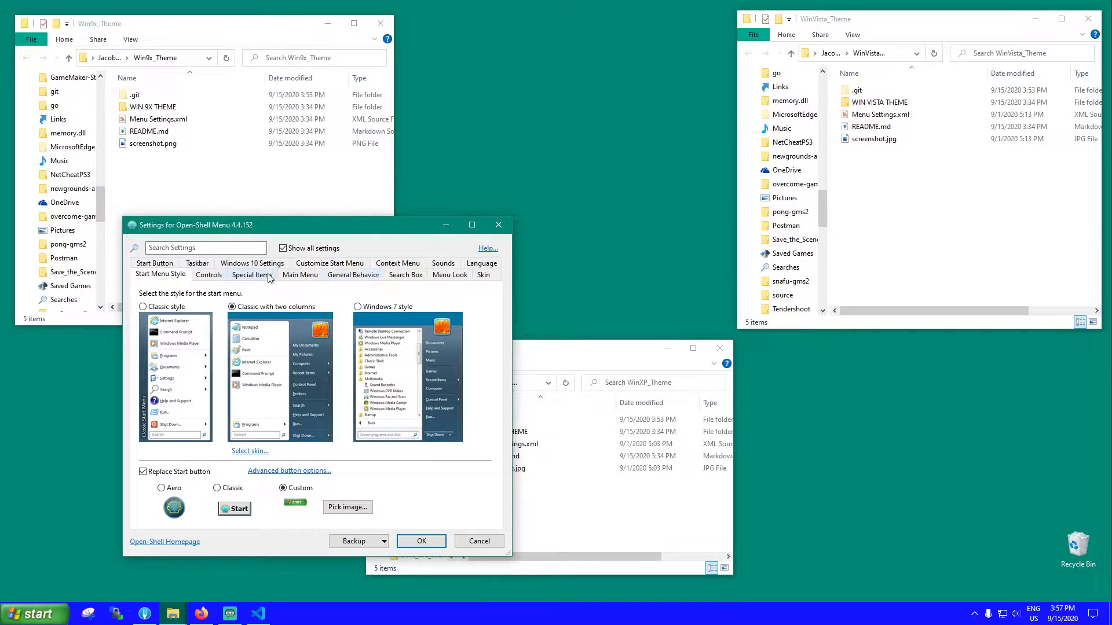
left_click(196, 264)
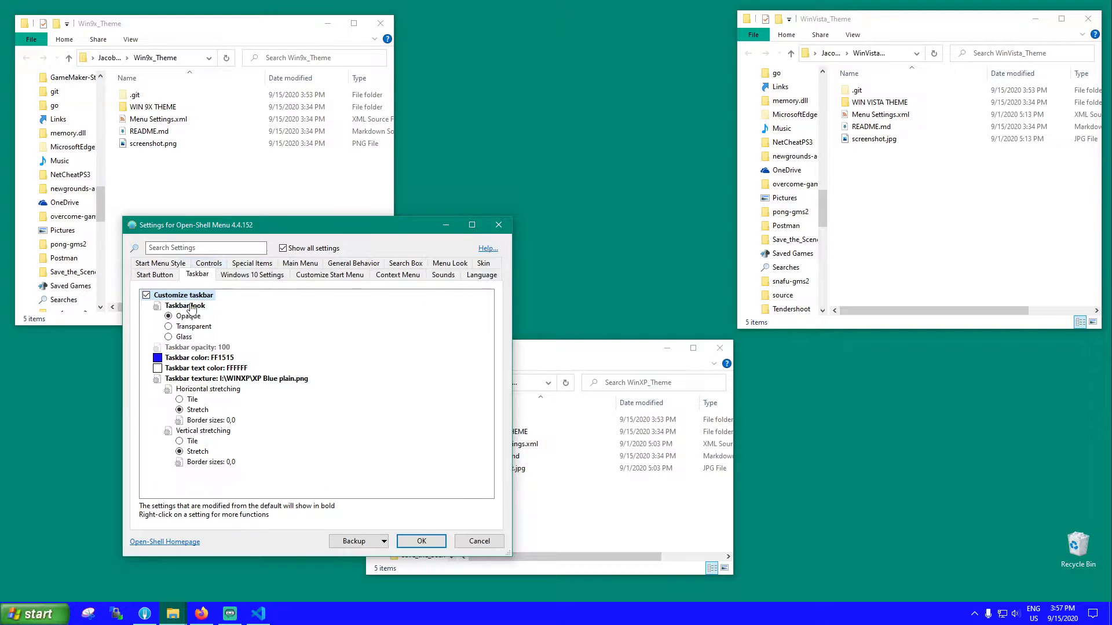
left_click(214, 379)
left_click(324, 380)
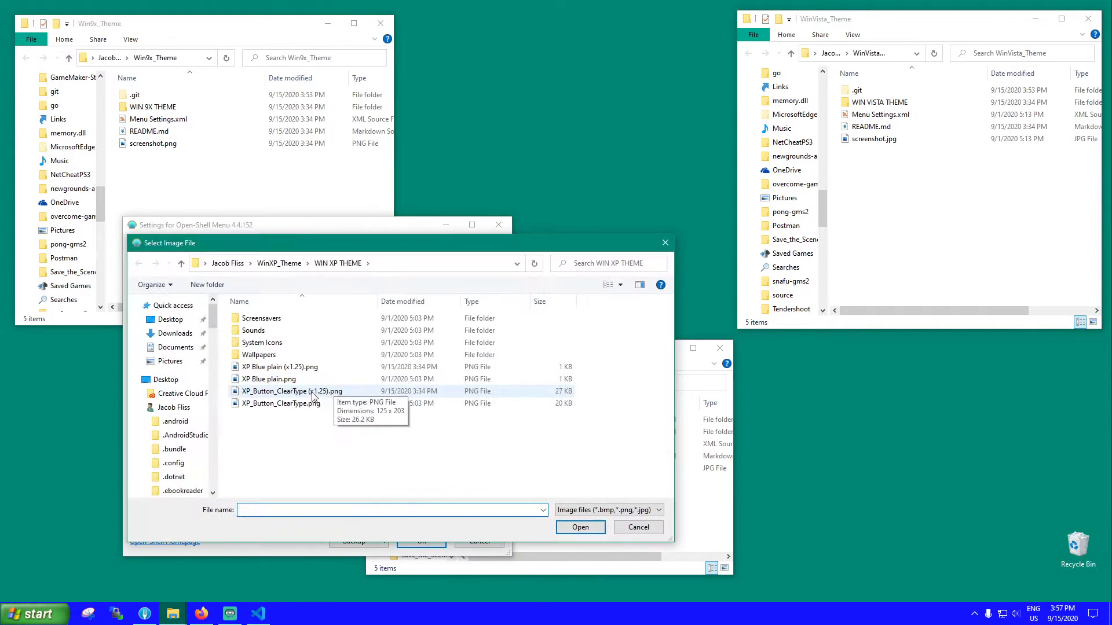
double_click(287, 370)
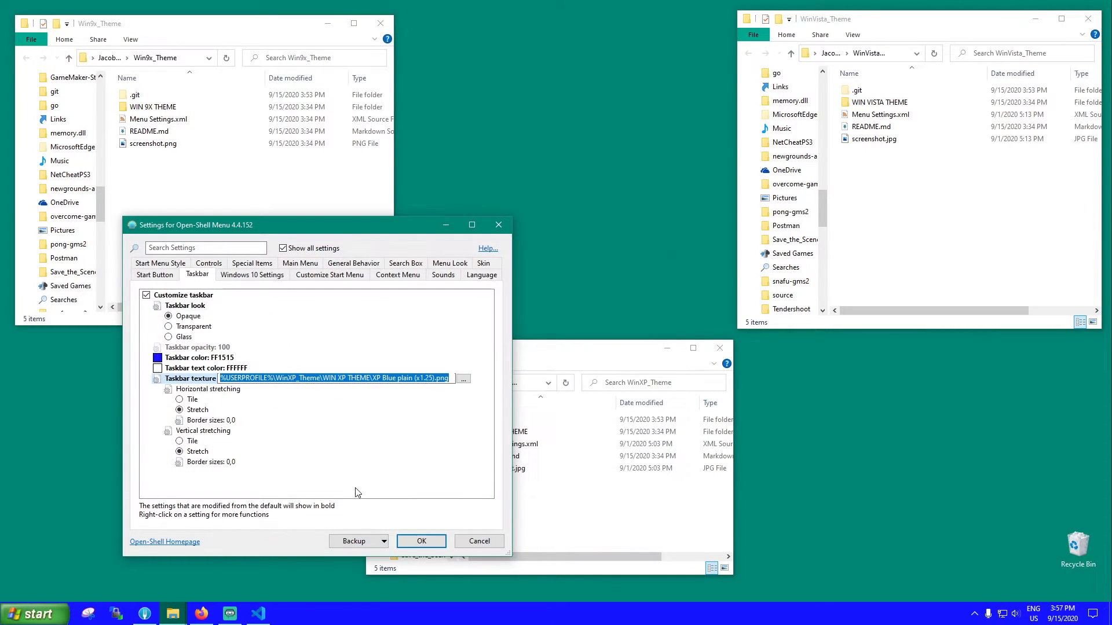
left_click(419, 541)
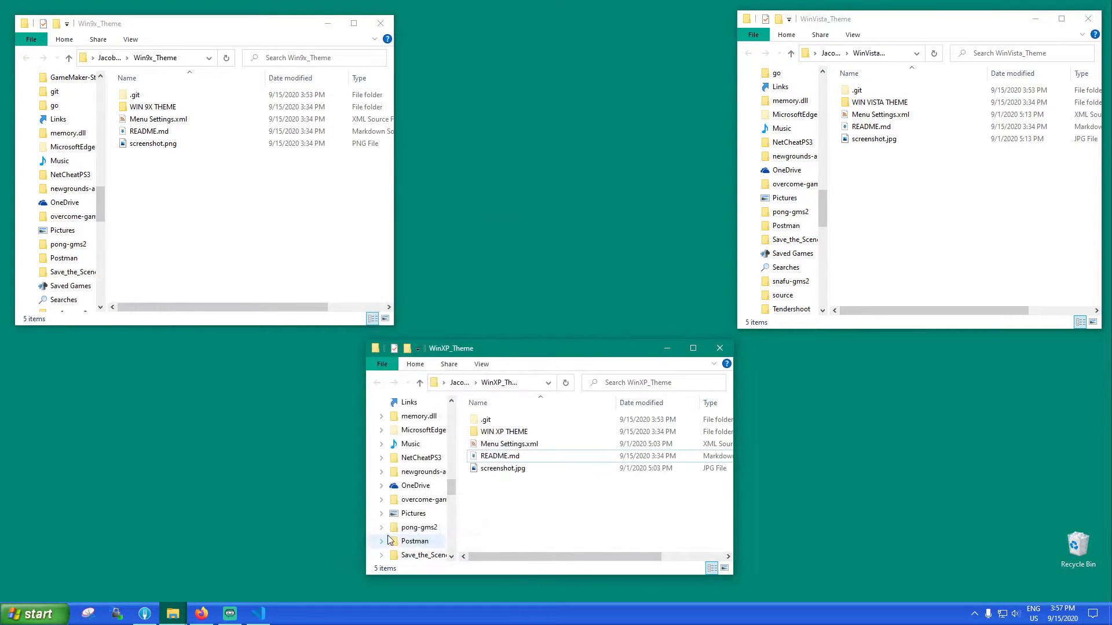
Step: Check the scaling options for text, apps and other items in the Windows display settings, then close them
left_click(195, 569)
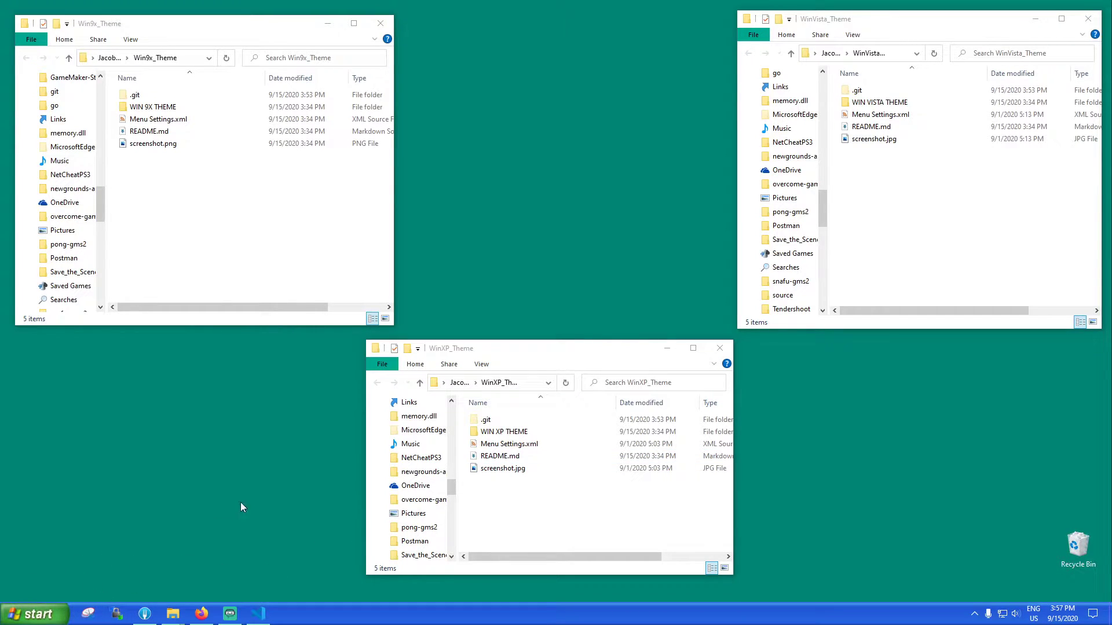
right_click(249, 438)
left_click(283, 411)
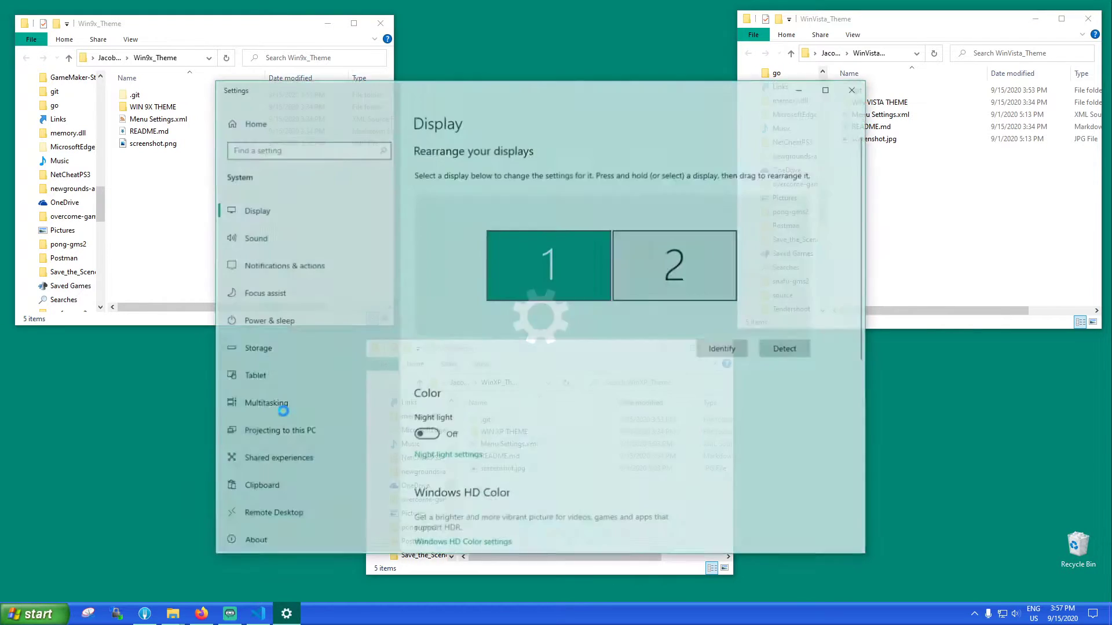
scroll(544, 454, "down", 5)
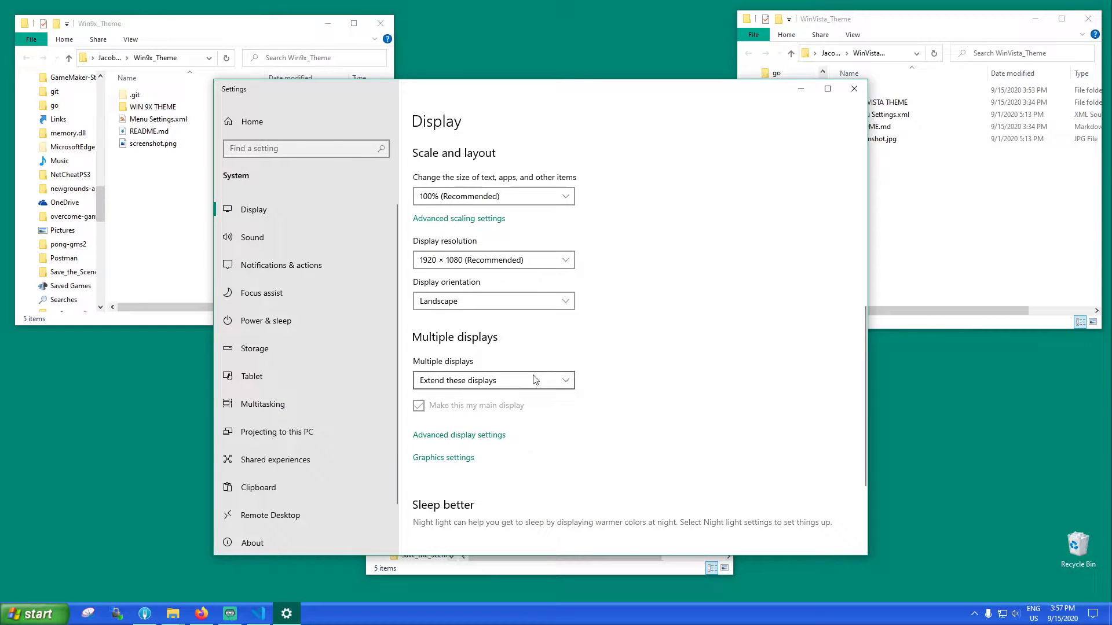
left_click(473, 199)
left_click(634, 181)
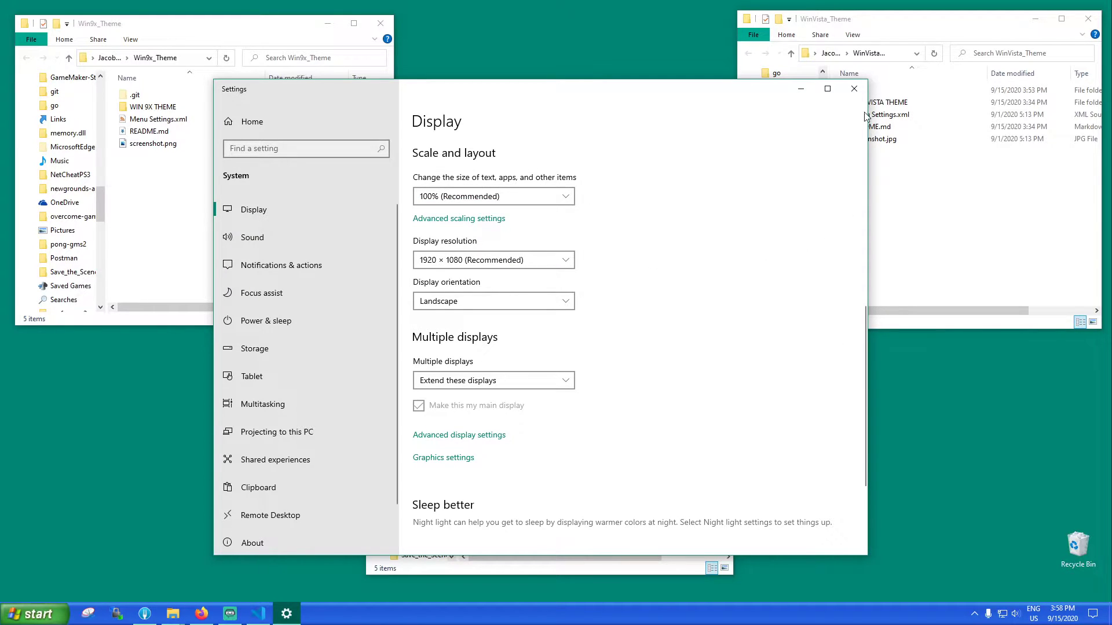
left_click(855, 89)
Step: Run Show All Desktop Icons.bat from the WIN XP THEME folder
left_click_drag(616, 346, 573, 235)
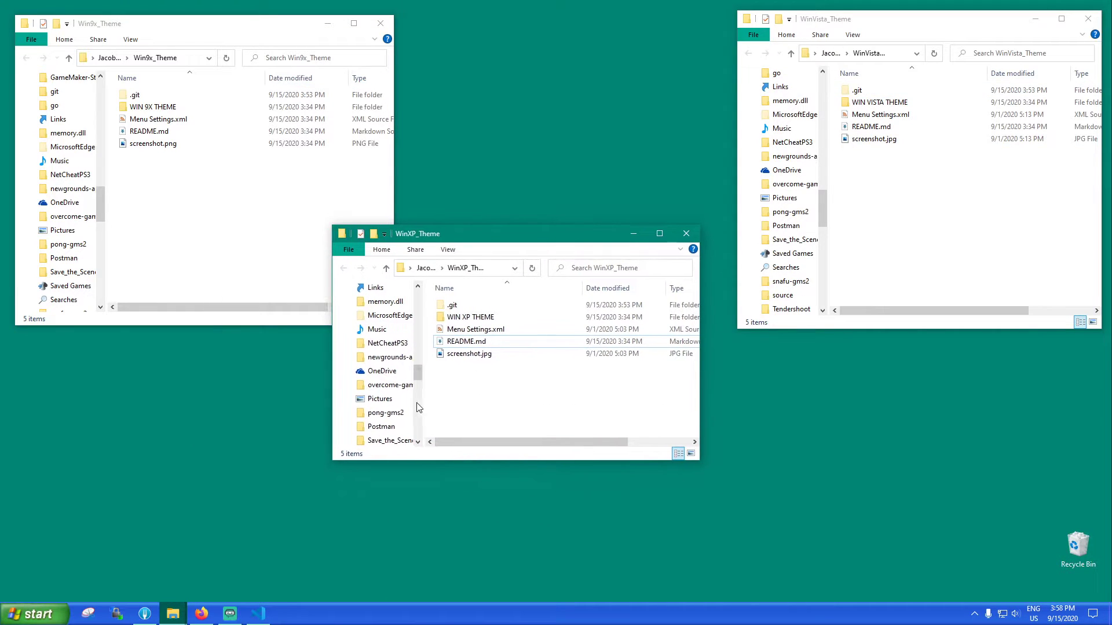
mouse_move(259, 615)
right_click(328, 615)
left_click(494, 237)
double_click(470, 317)
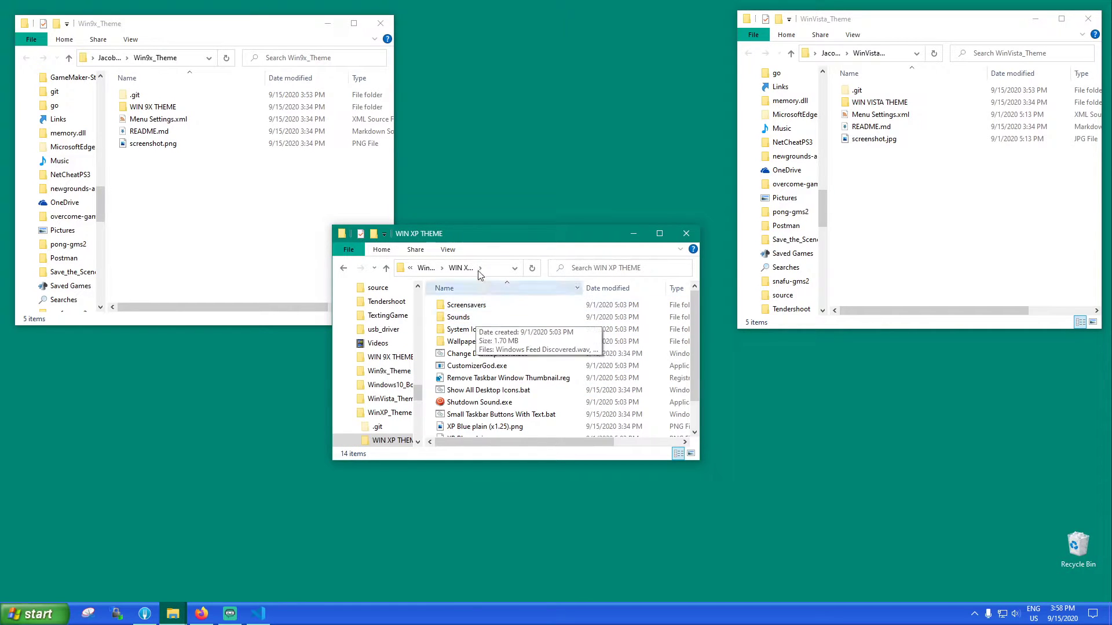
left_click_drag(369, 225, 369, 123)
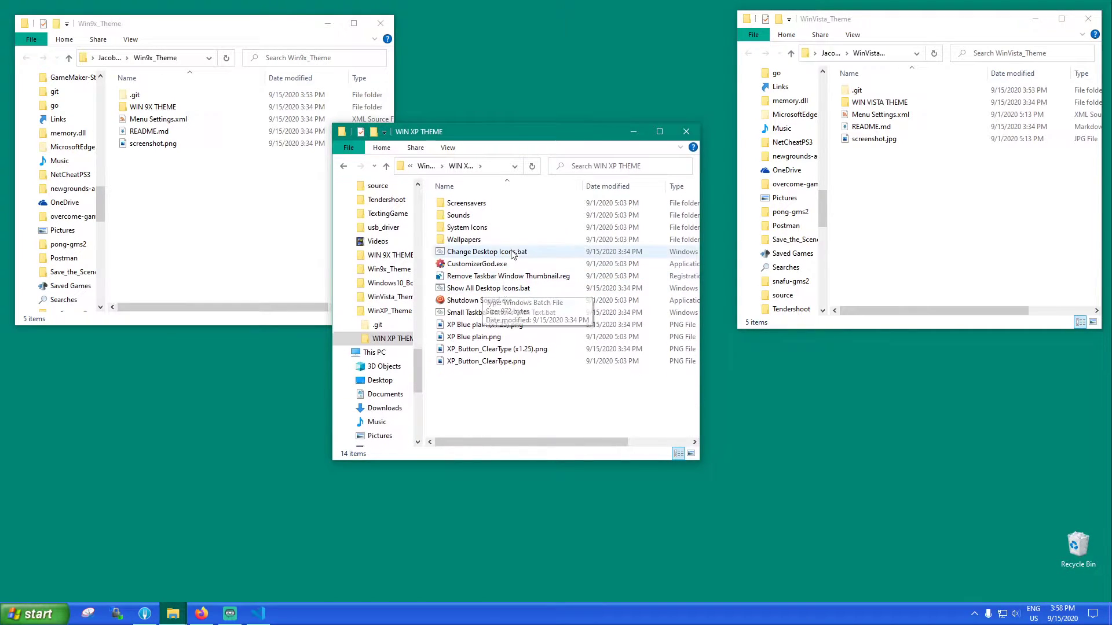
double_click(475, 288)
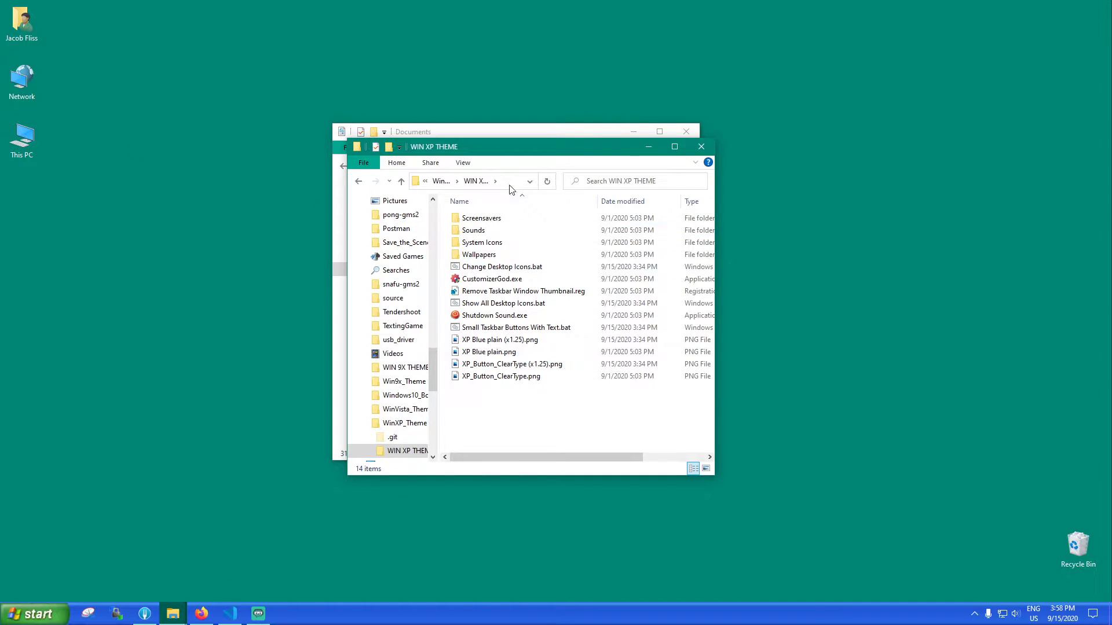
Step: Copy the WIN XP THEME folder path and run Change Desktop Icons.bat
left_click(509, 184)
right_click(506, 182)
left_click(527, 217)
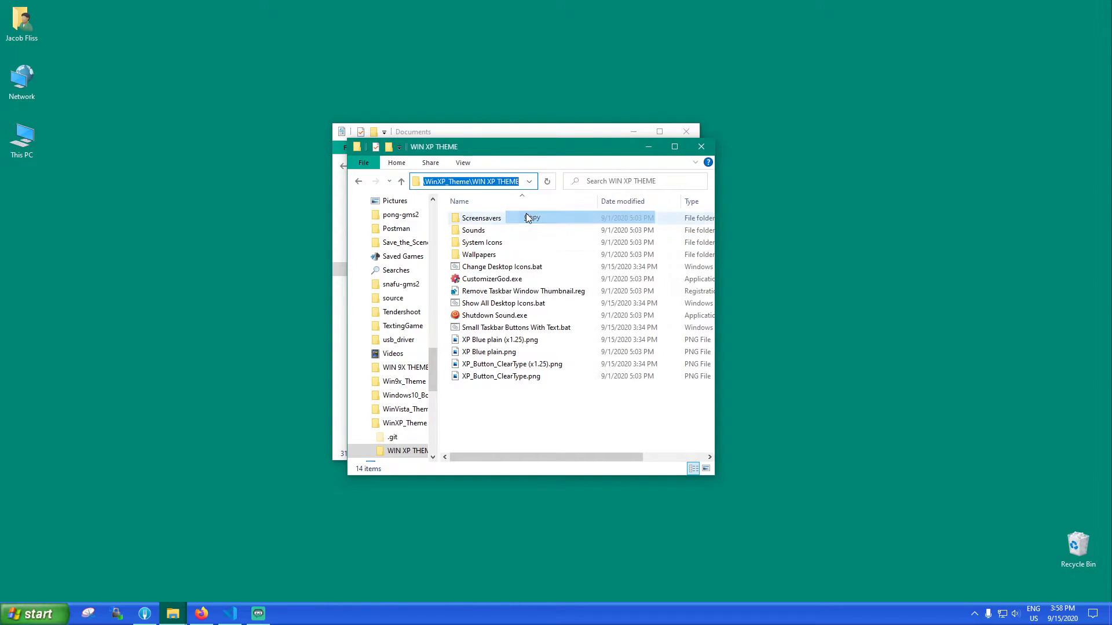
left_click(516, 270)
double_click(515, 270)
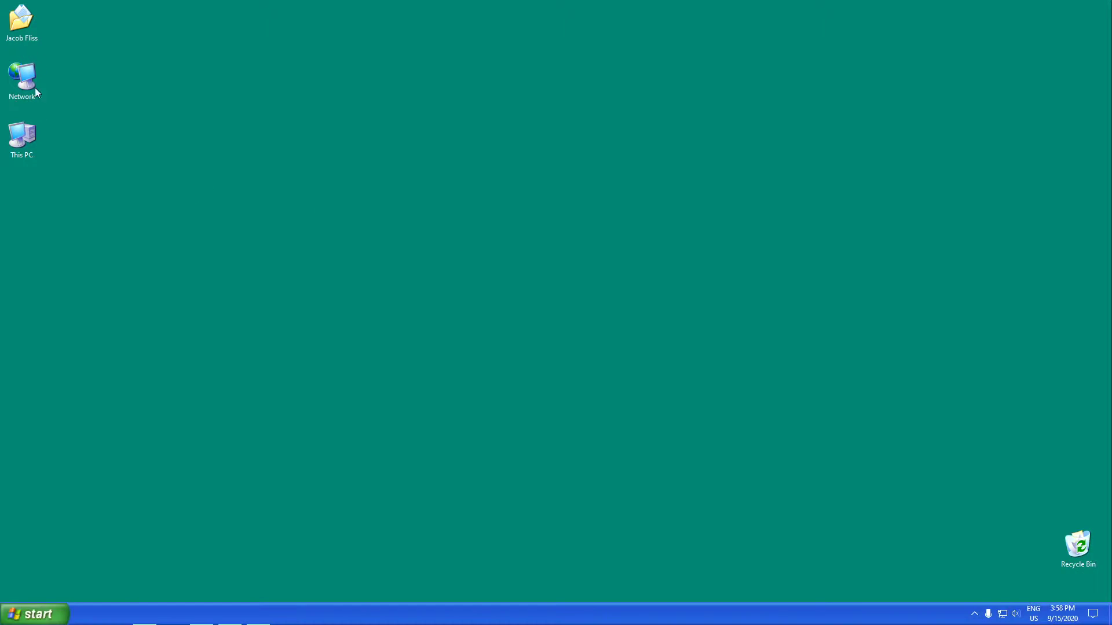
Step: Run Small Taskbar Buttons With Text.bat from the WIN XP THEME folder and try out the labelled taskbar buttons
left_click(173, 614)
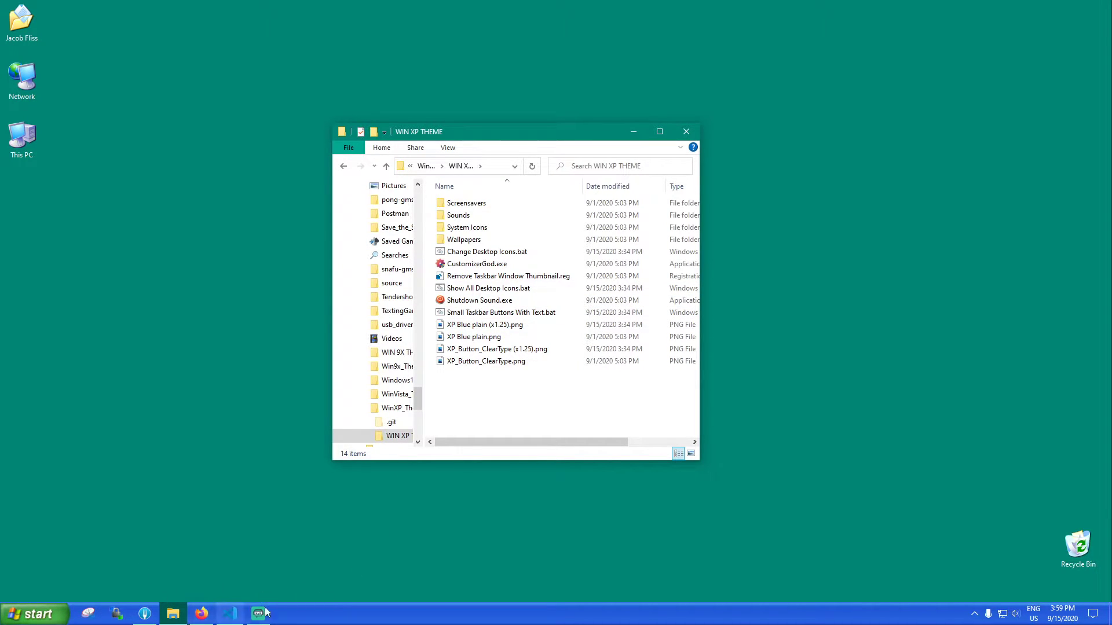
left_click(484, 314)
double_click(484, 315)
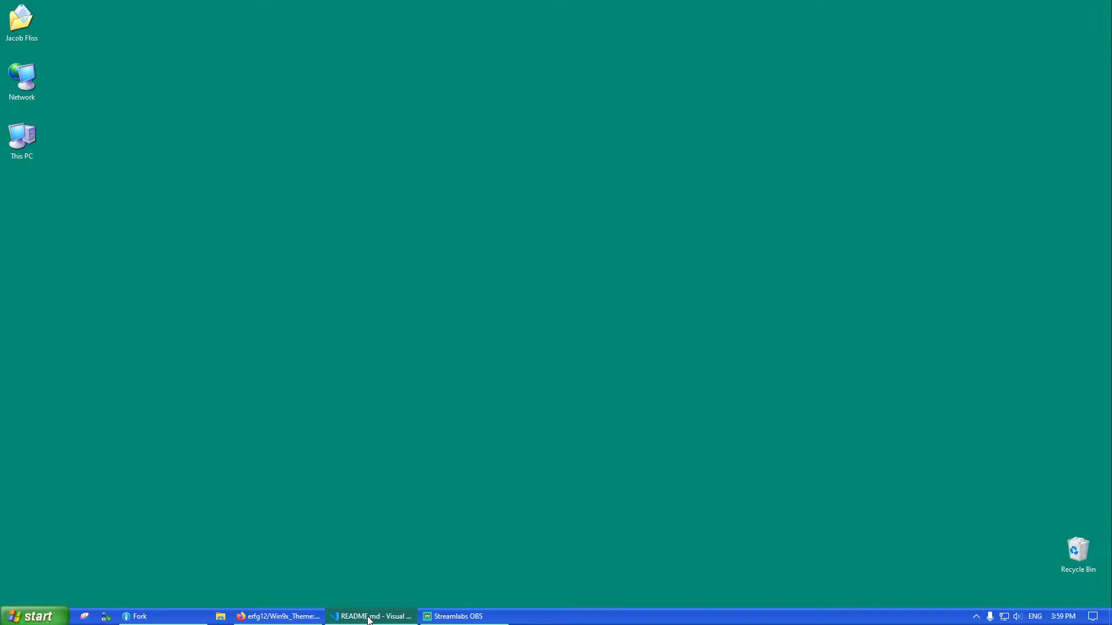
left_click(284, 616)
left_click(284, 616)
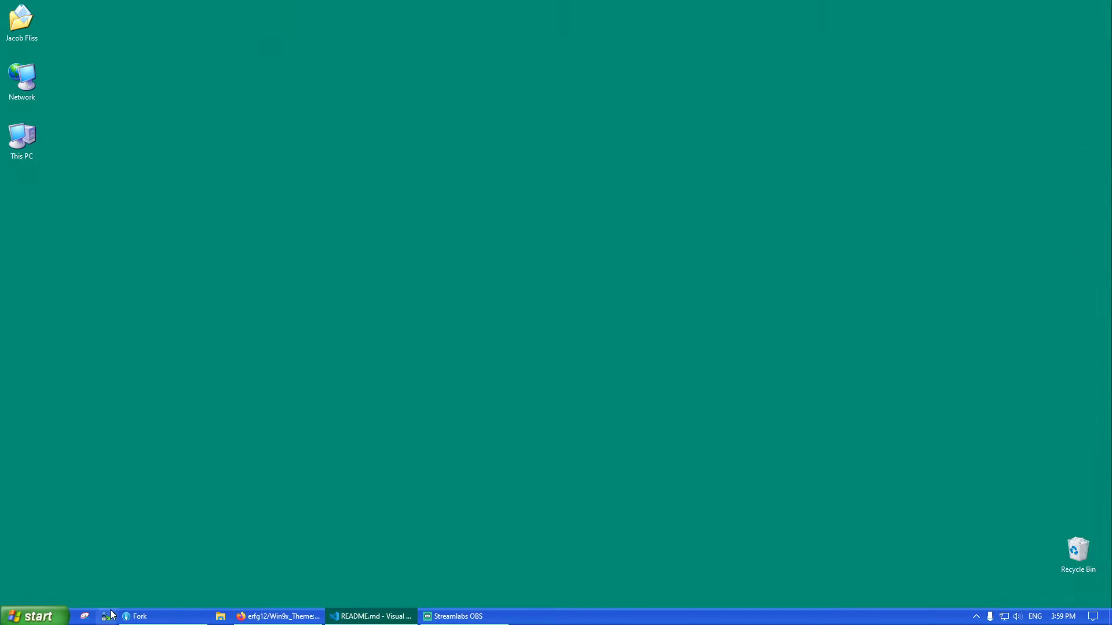
Step: Set the taskbar texture and the custom Start button image to XP_Button_ClearType.png in the Open-Shell settings
right_click(24, 619)
left_click(21, 597)
double_click(359, 379)
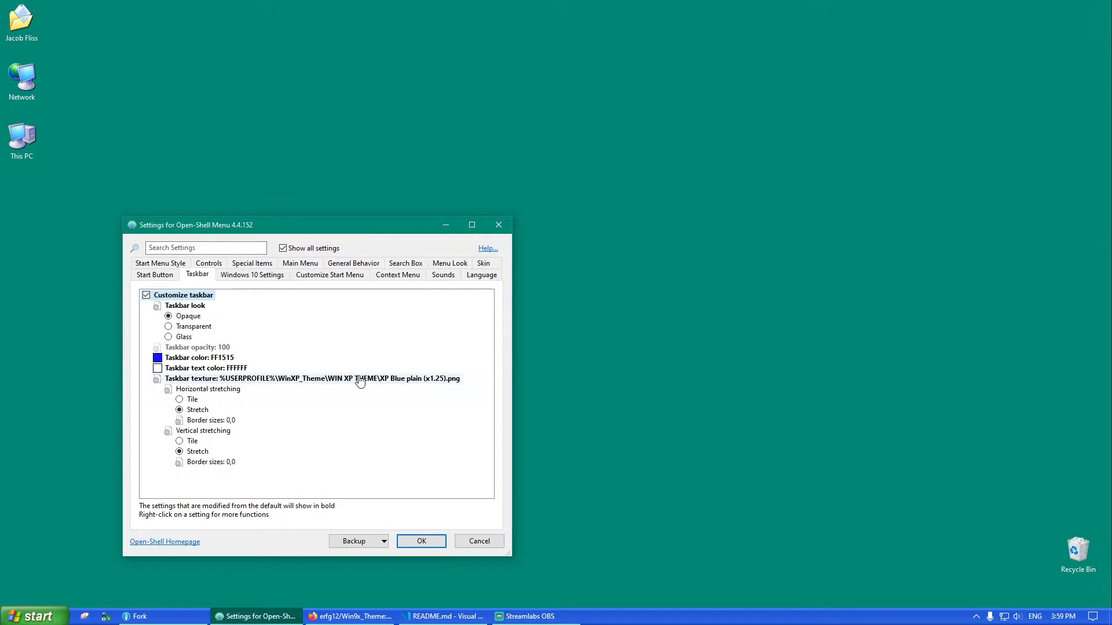
left_click(467, 382)
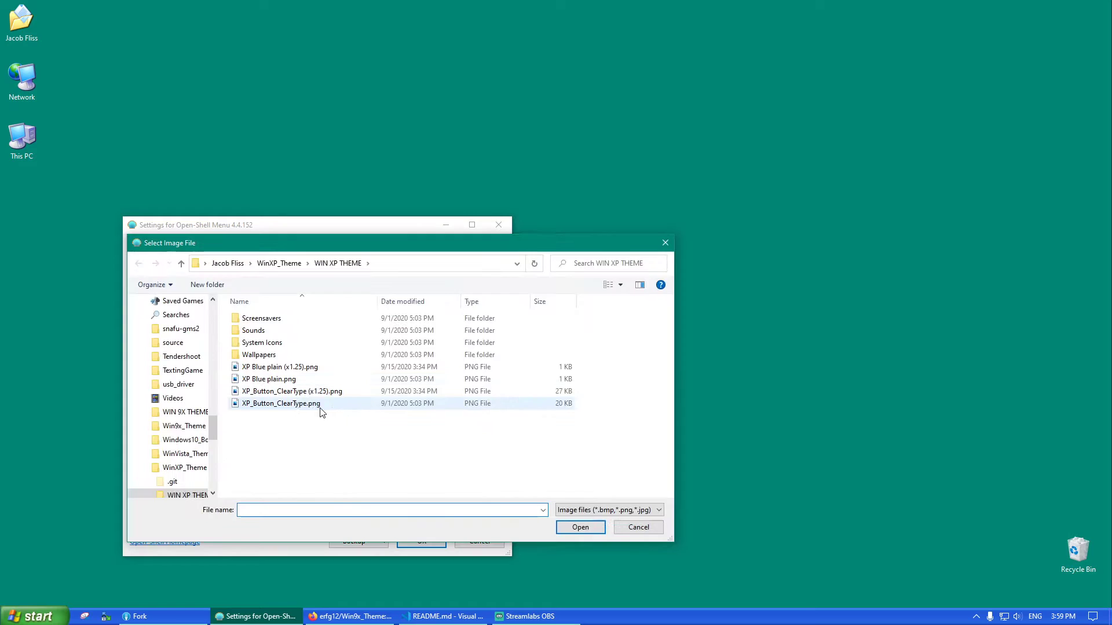
double_click(313, 404)
right_click(25, 618)
left_click(21, 597)
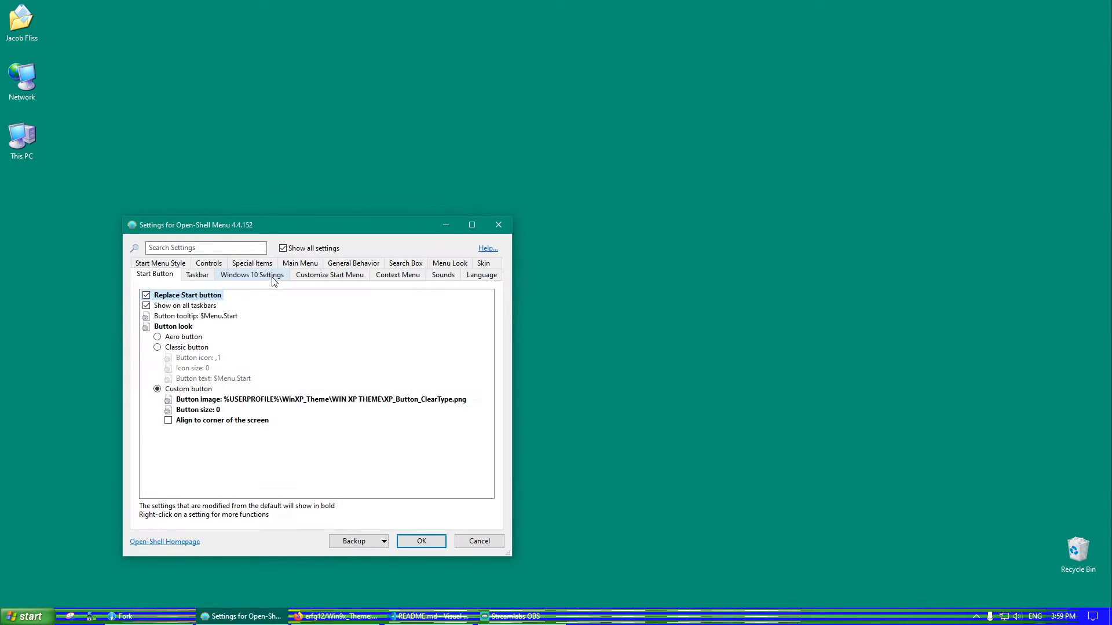
Step: Change the taskbar texture to XP Blue plain.png and apply the Open-Shell settings
left_click(195, 277)
double_click(415, 379)
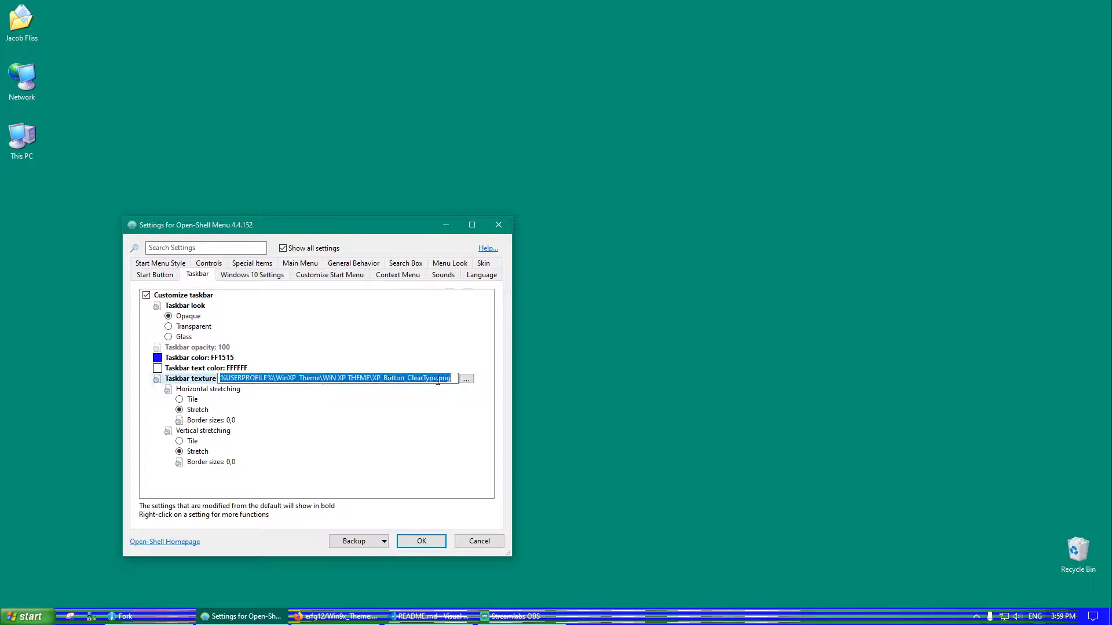
left_click(466, 380)
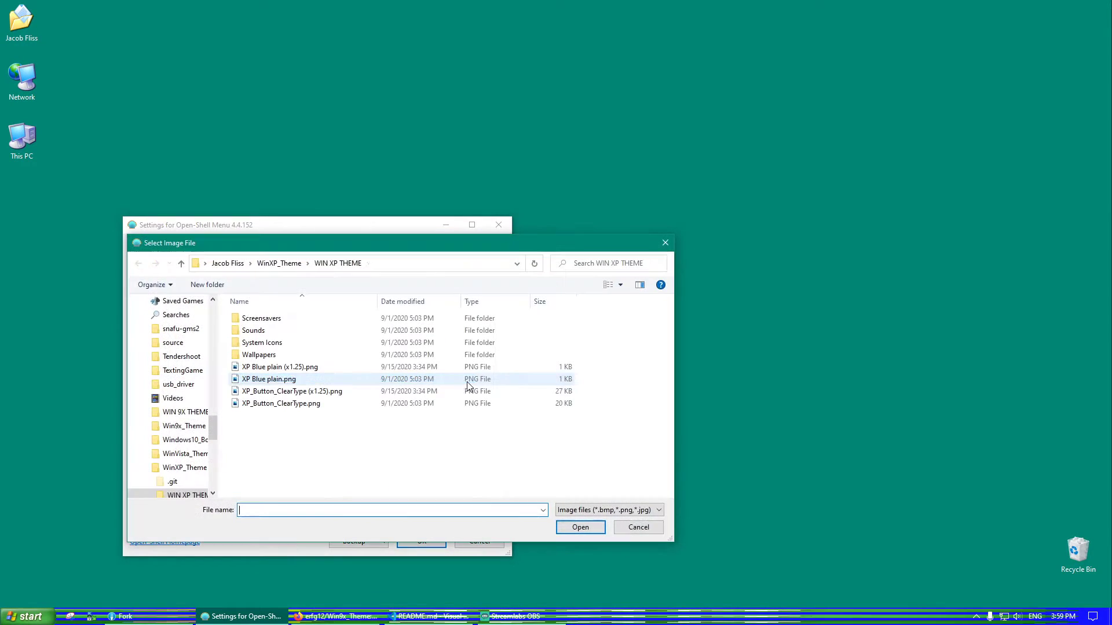
double_click(309, 381)
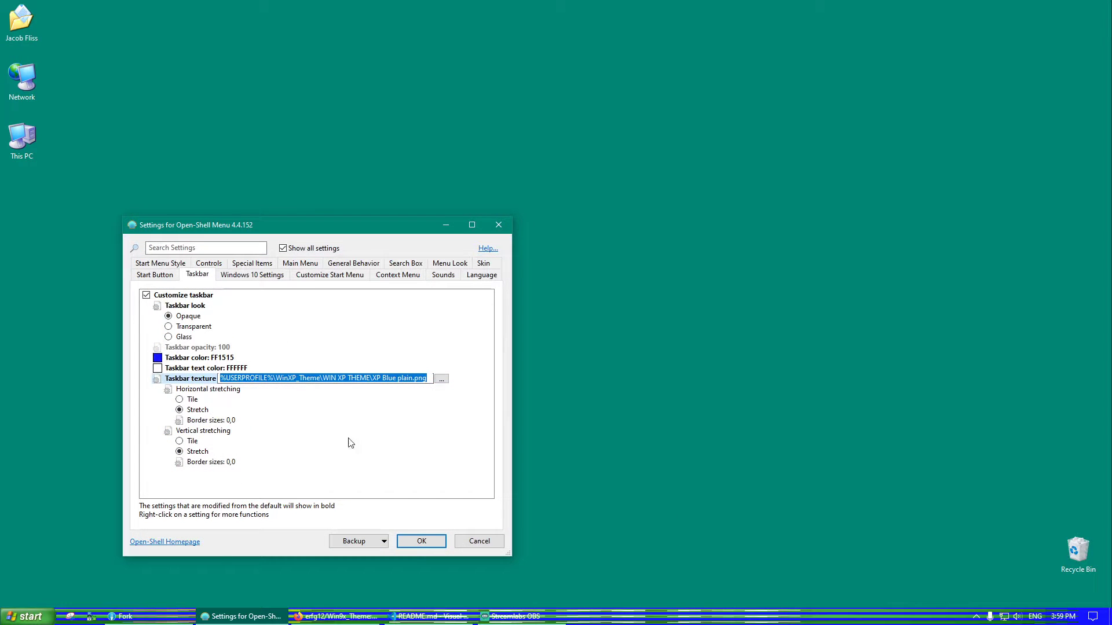
left_click(412, 545)
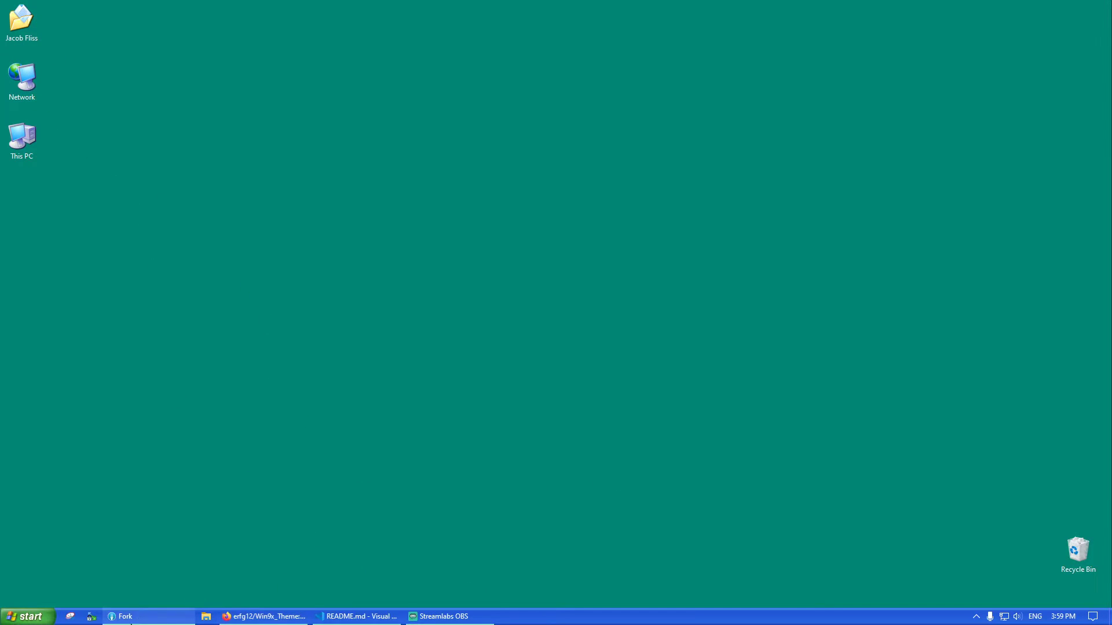
Step: Go to the copied WIN XP THEME path in File Explorer and open its Wallpapers folder
left_click(214, 613)
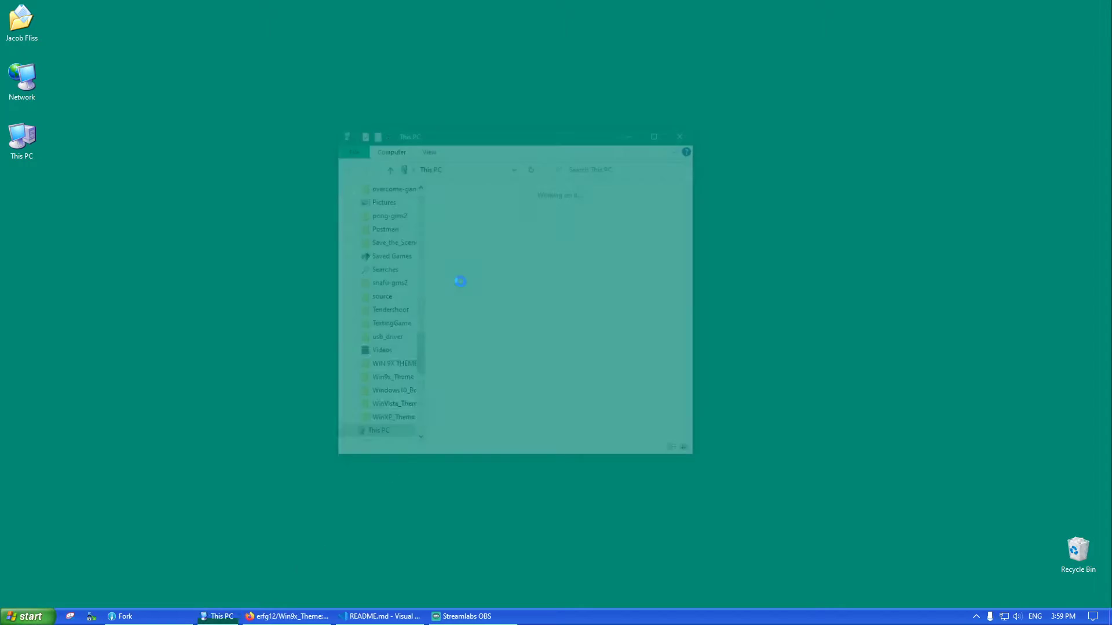
left_click(479, 168)
key("ctrl+v")
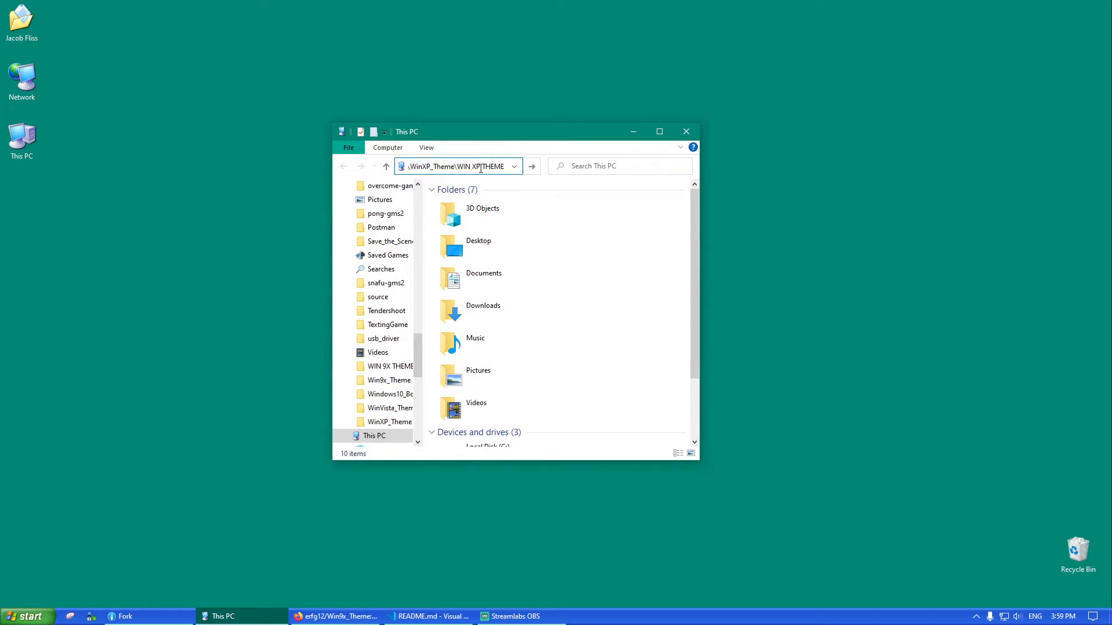
key("Return")
double_click(458, 239)
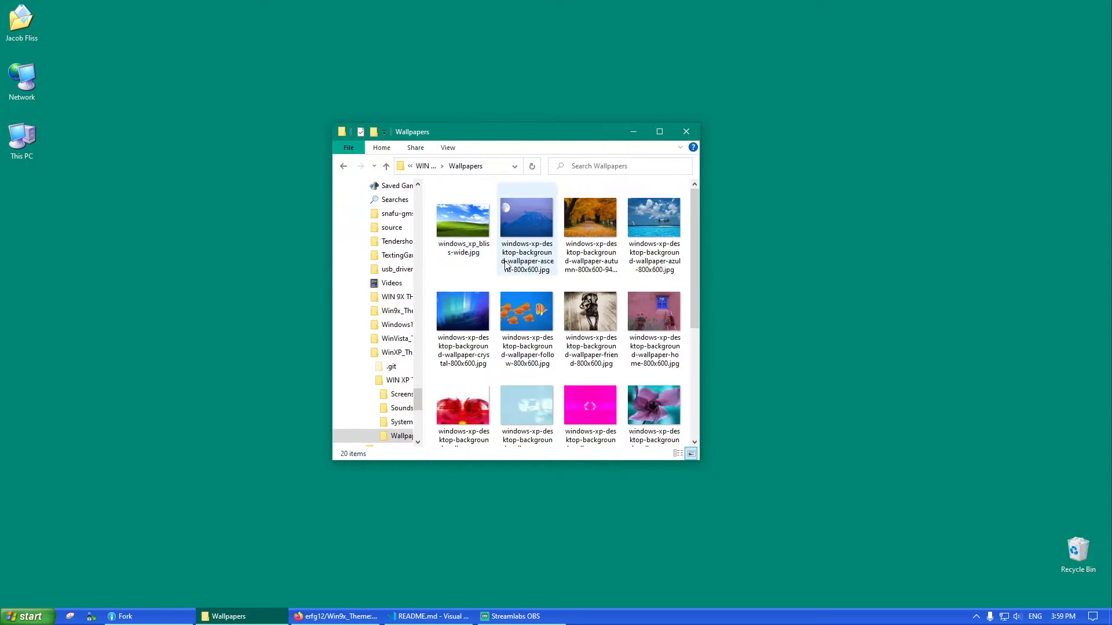
Step: Set windows_xp_bliss-wide.jpg as the desktop background
right_click(460, 234)
left_click(460, 234)
scroll(469, 296, "down", 5)
scroll(463, 296, "up", 5)
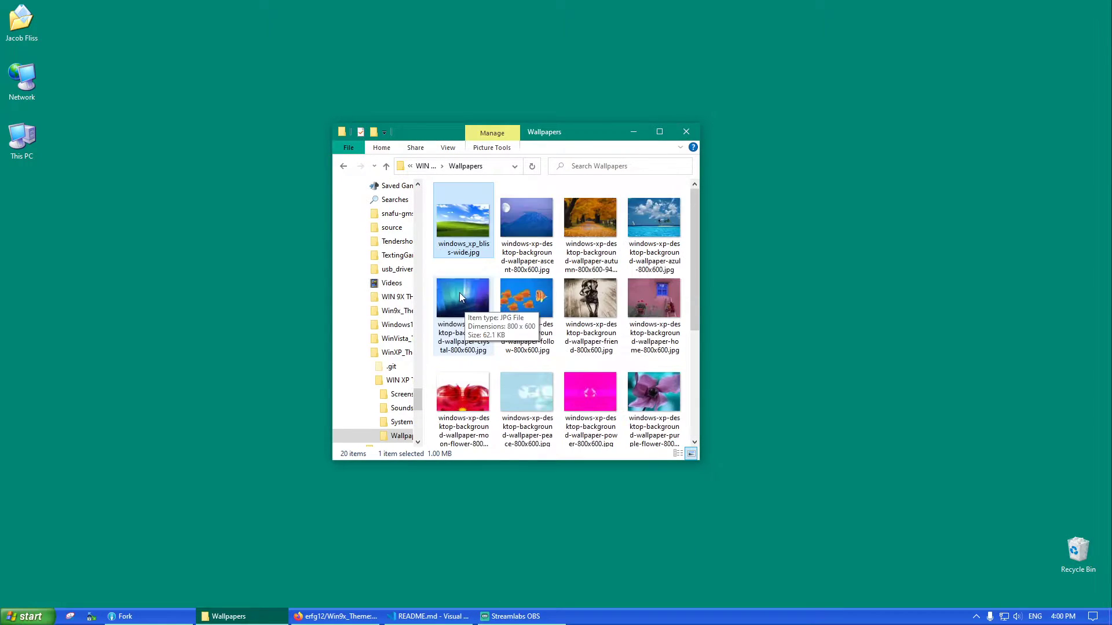
right_click(460, 217)
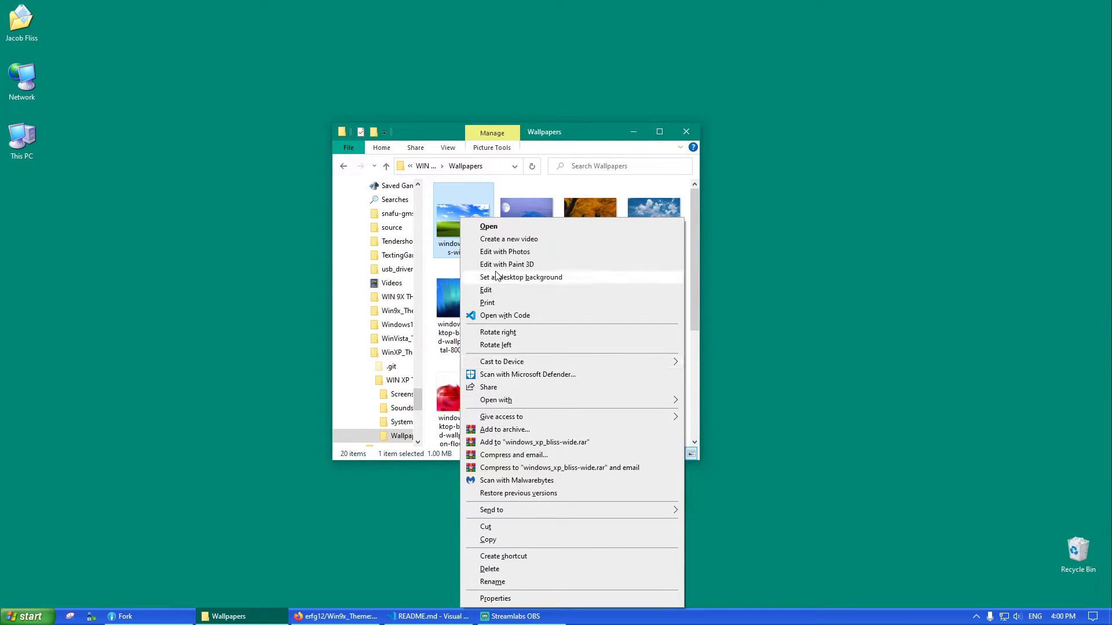
left_click(561, 281)
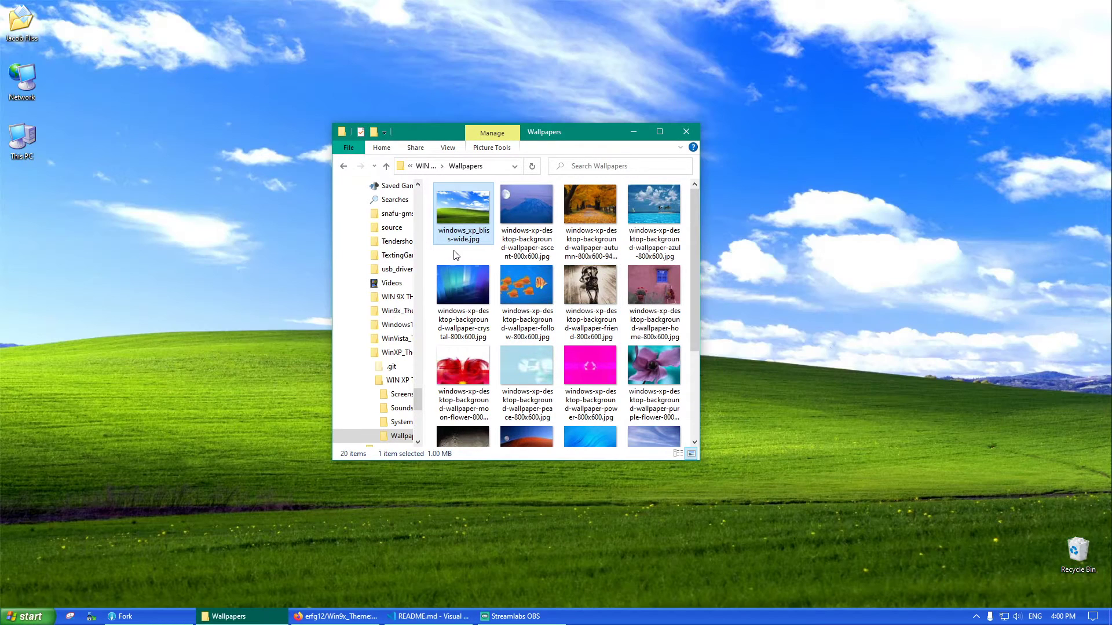
Step: Close the Wallpapers folder and look at the themed Start menu
left_click(686, 131)
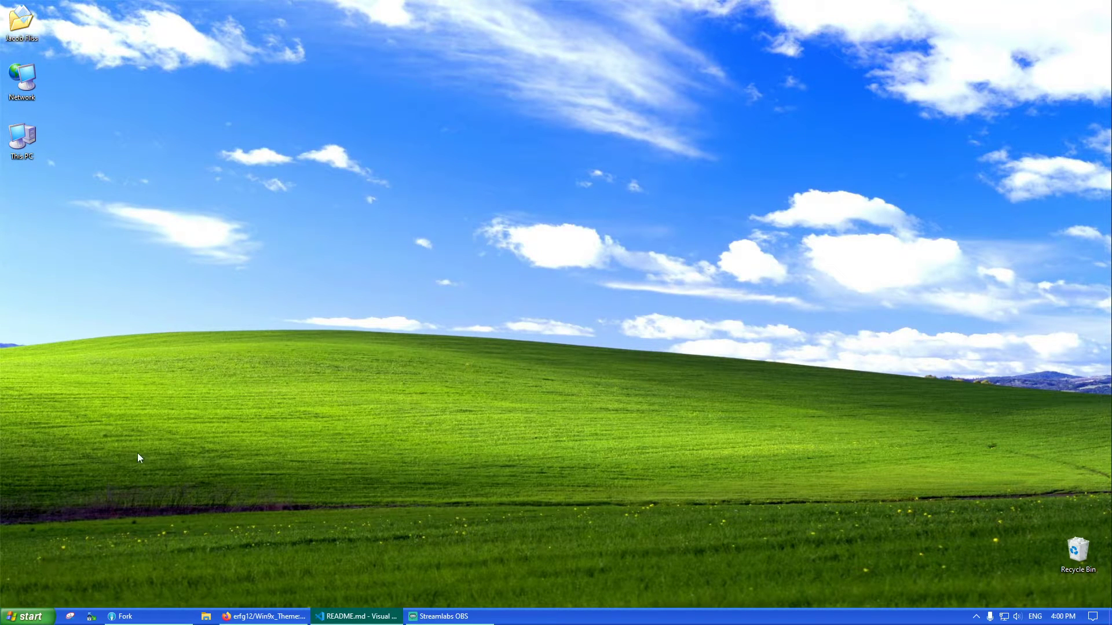
left_click(30, 618)
left_click(30, 617)
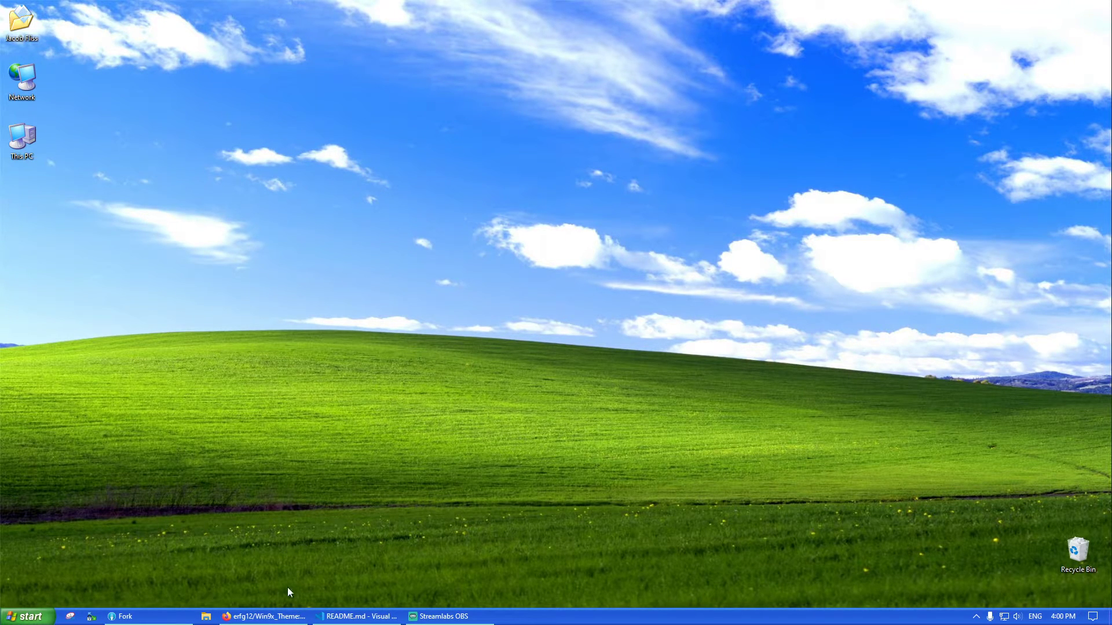
Step: Switch to Firefox and find the Win9x Start menu instructions in the Win9x_Theme README on GitHub
left_click(258, 617)
scroll(396, 328, "down", 10)
scroll(395, 328, "down", 8)
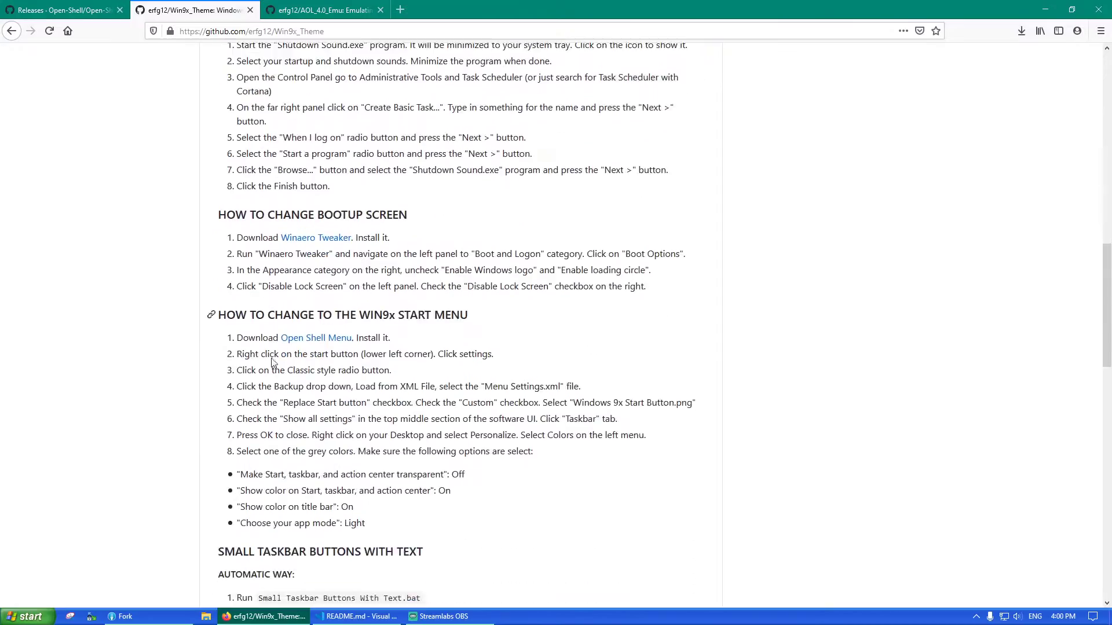
left_click(258, 616)
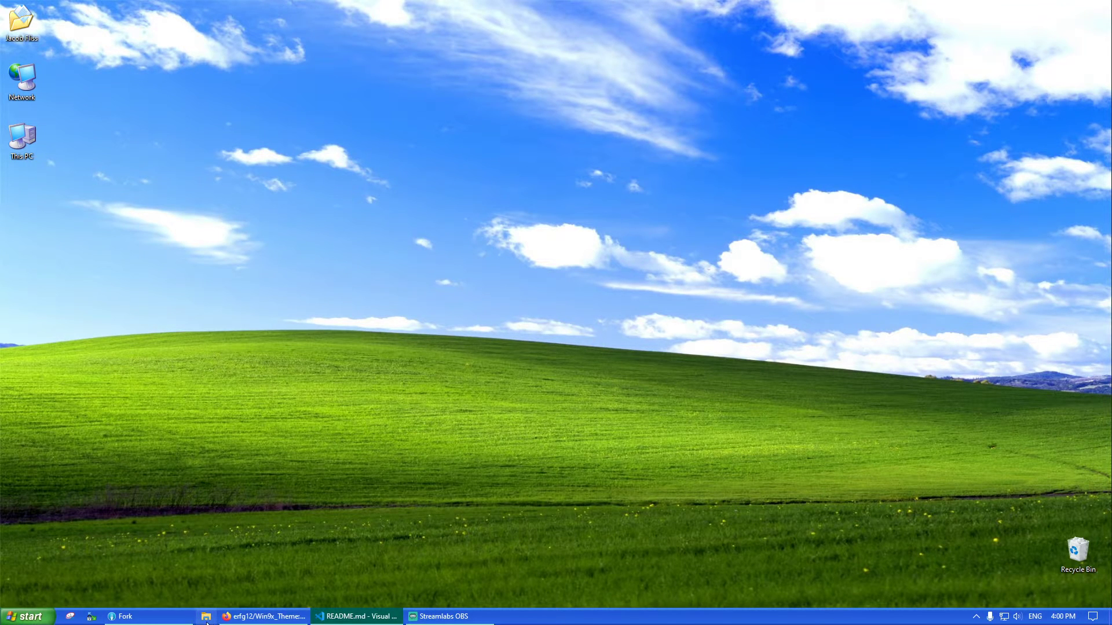
left_click(207, 618)
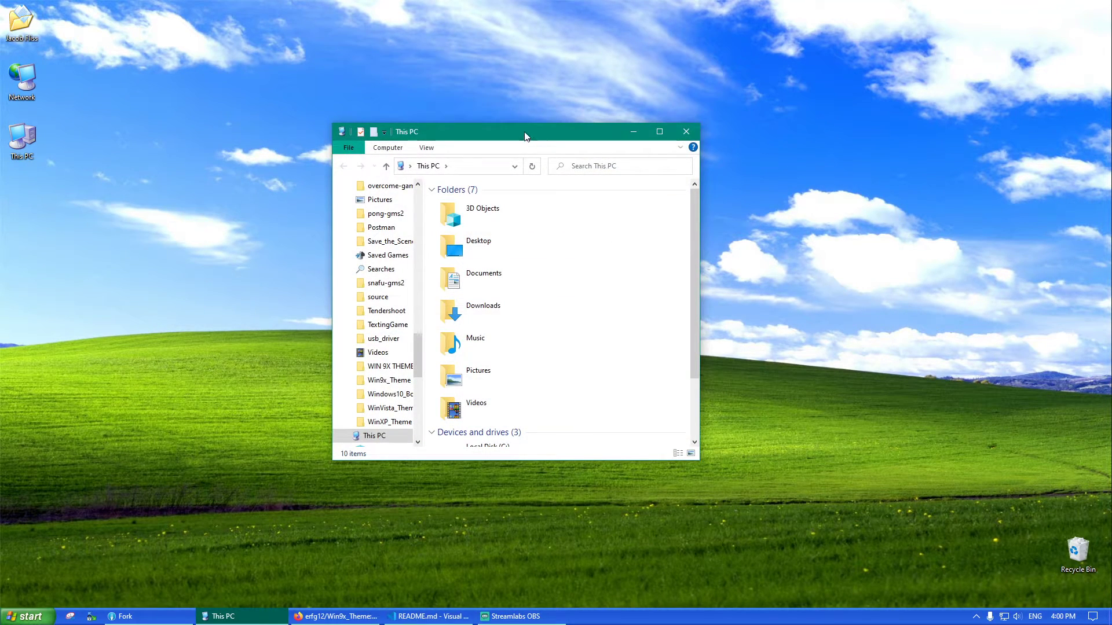
left_click_drag(525, 137, 473, 113)
left_click(155, 619)
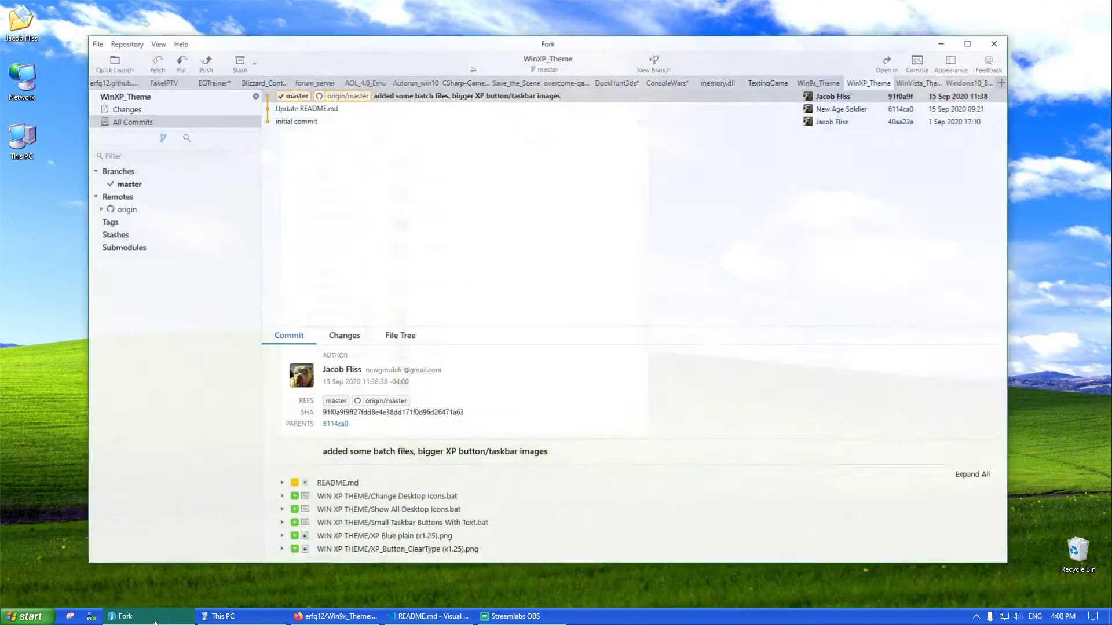
left_click(155, 619)
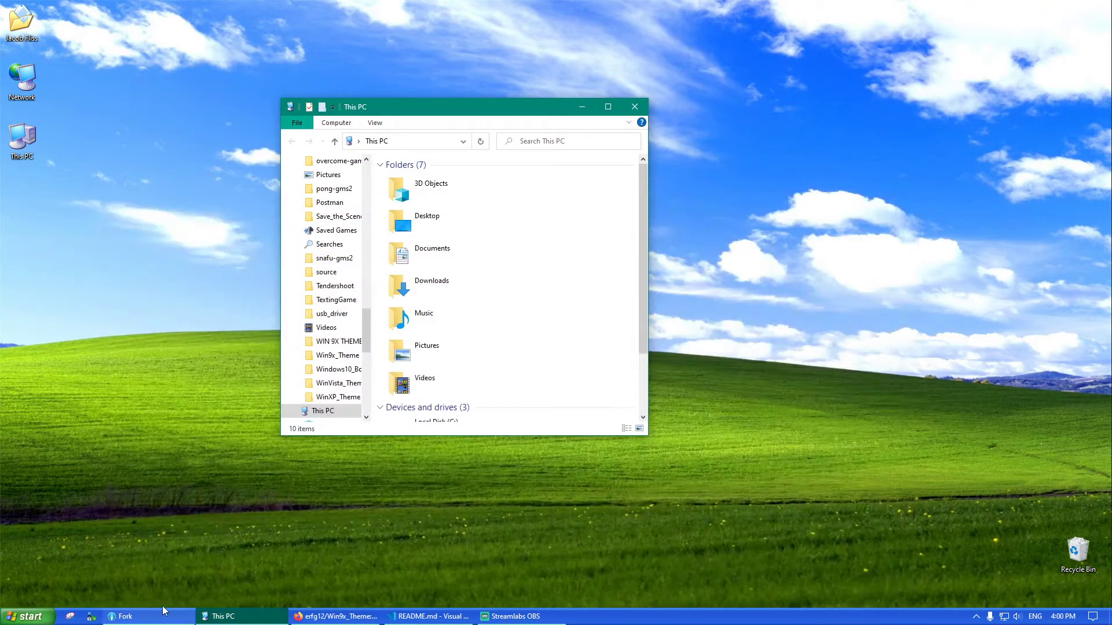
right_click(24, 619)
left_click(46, 583)
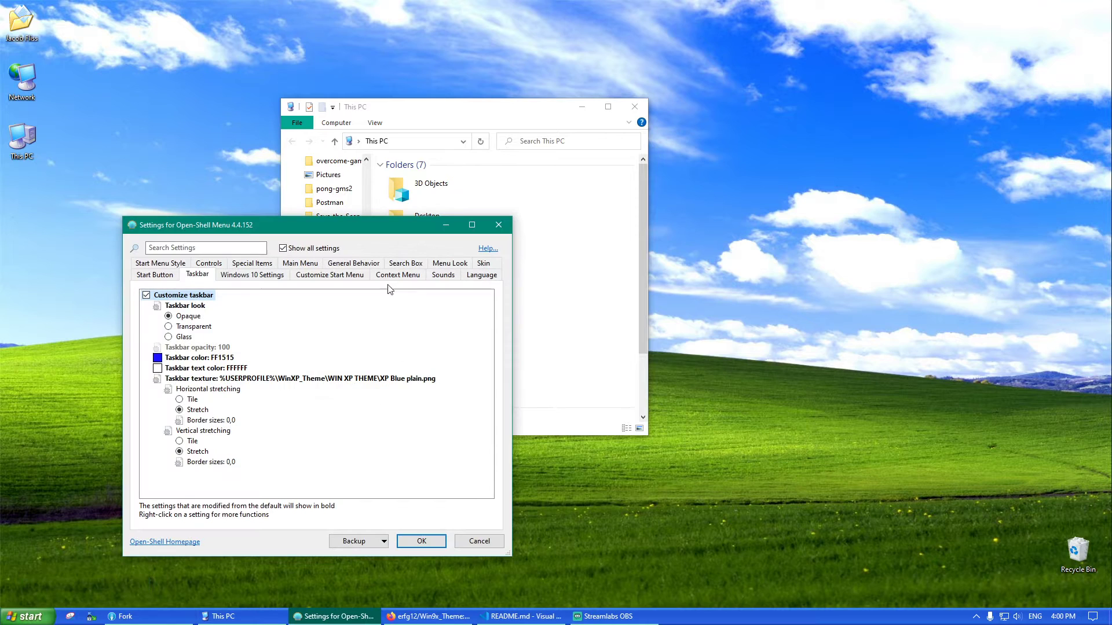
left_click(499, 224)
Step: Set the Windows accent color to the blue from the recent colors, and close the personalization settings
right_click(593, 619)
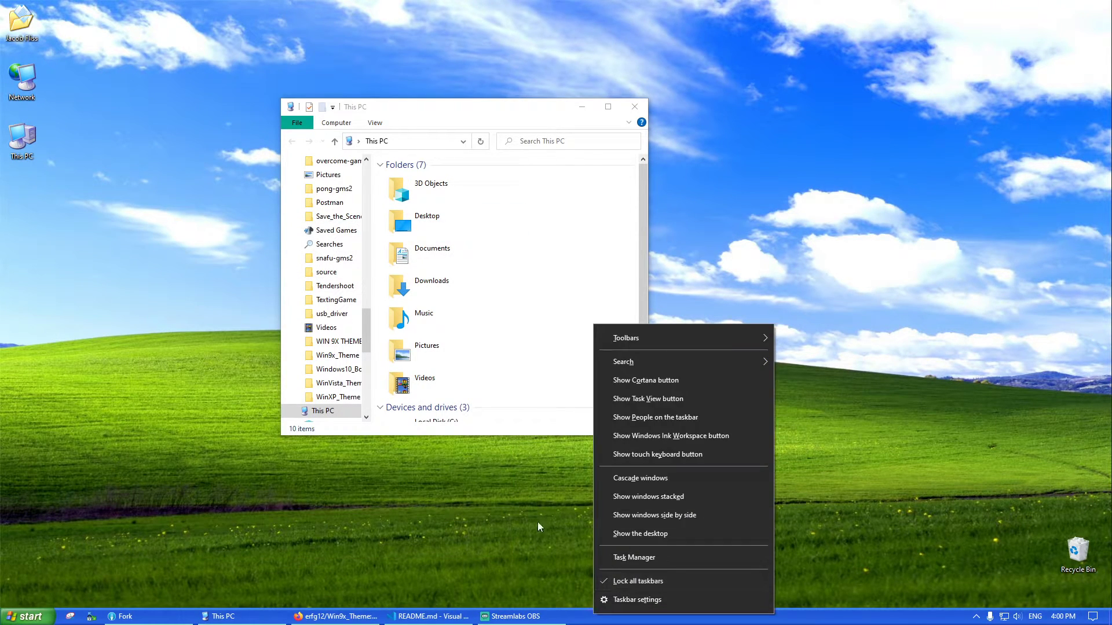
right_click(481, 519)
left_click(523, 510)
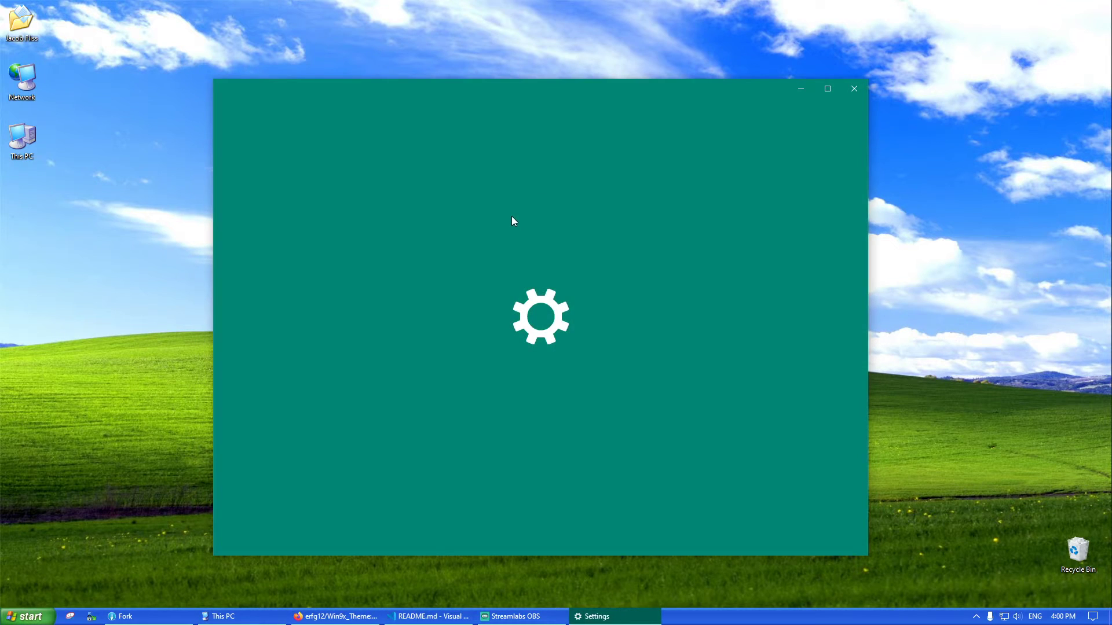
scroll(717, 394, "down", 3)
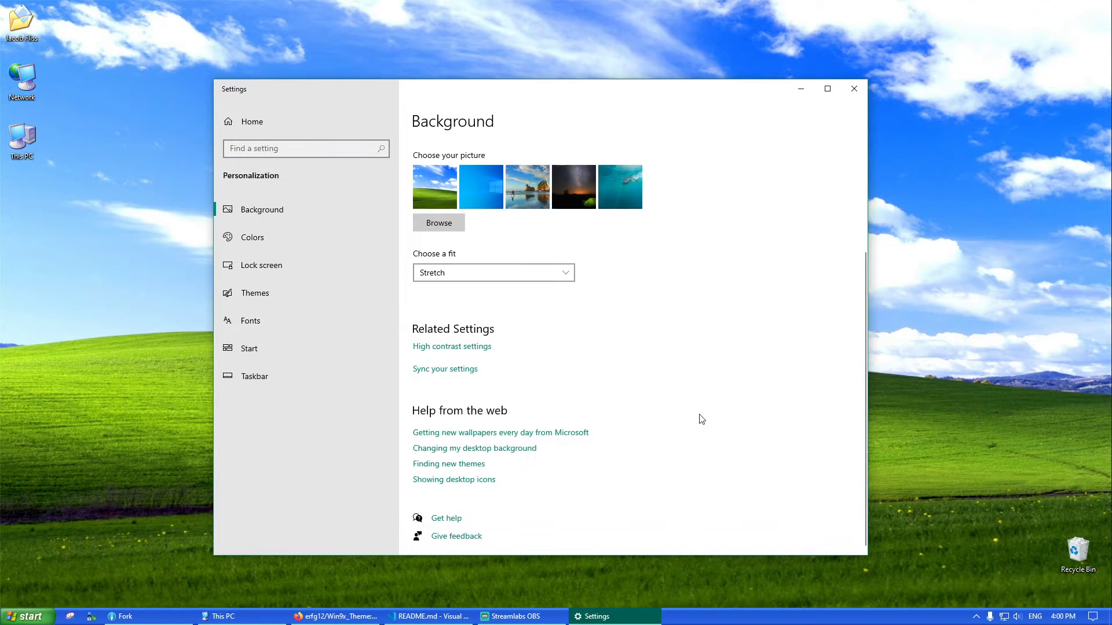
left_click(277, 245)
scroll(470, 398, "down", 5)
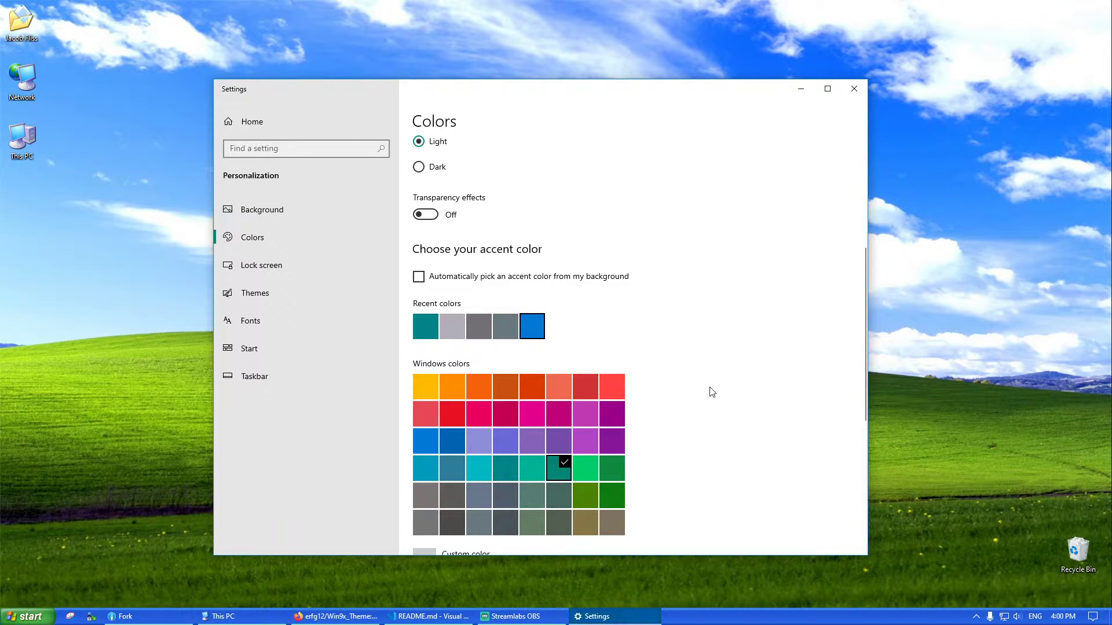
key("alt+F4")
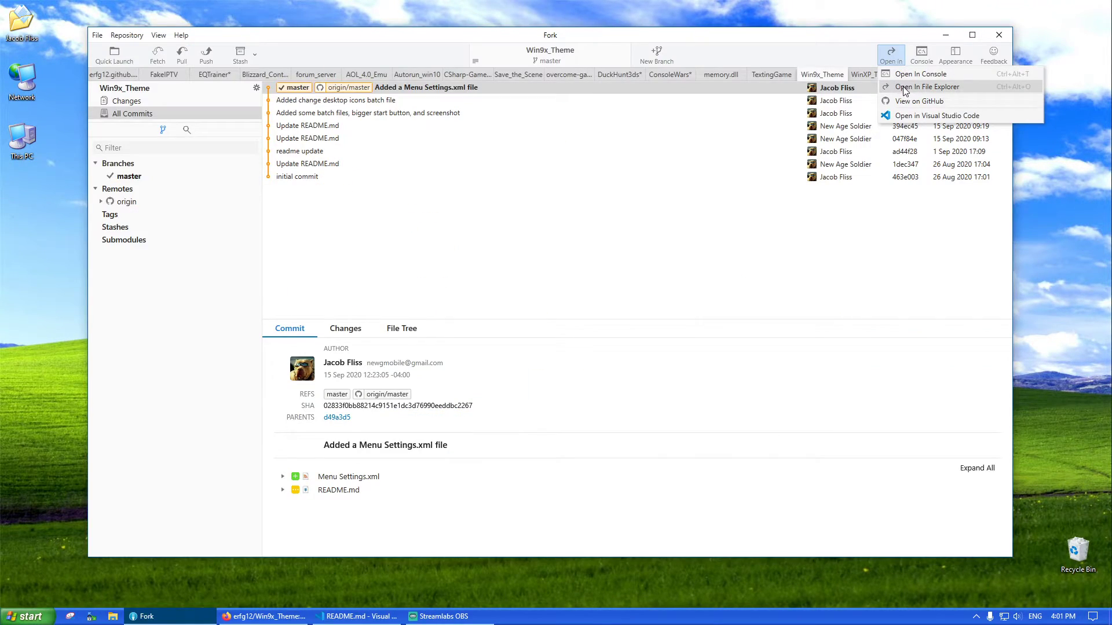
Step: In Fork, open the WinVista_Theme repository in File Explorer and go into its WIN VISTA THEME folder
left_click(884, 229)
left_click(921, 75)
left_click(890, 55)
left_click(911, 98)
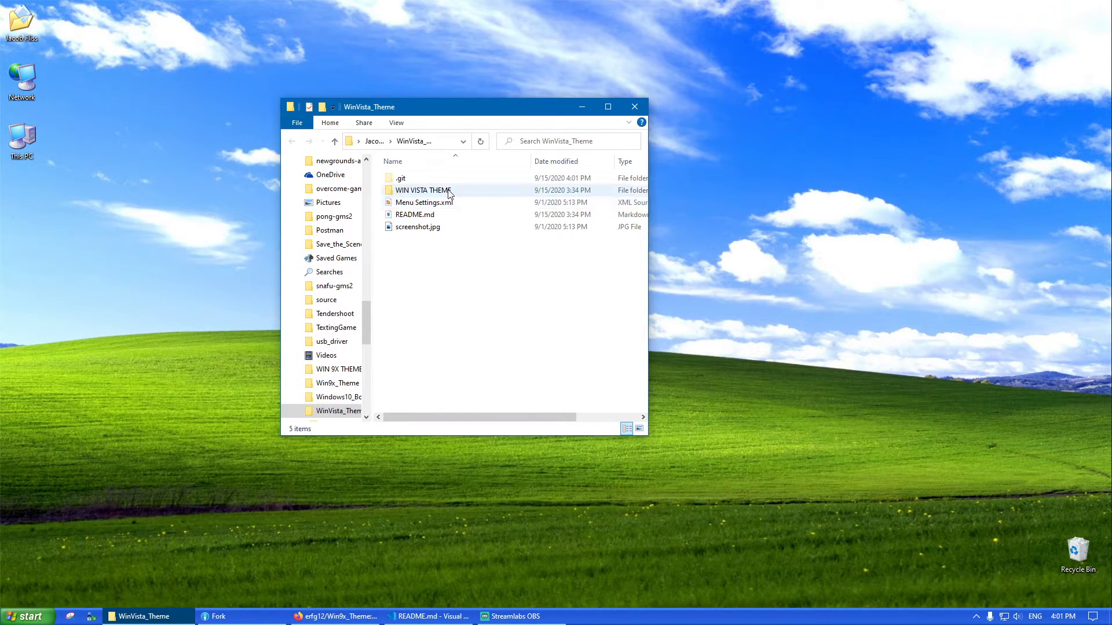
double_click(447, 193)
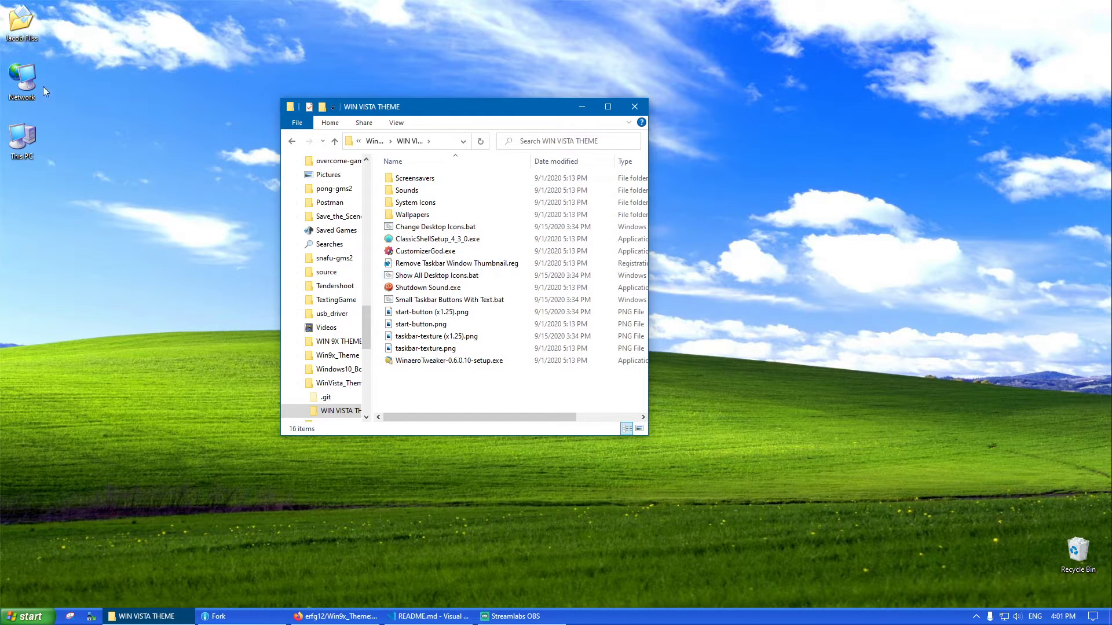
Step: Copy the address of the WIN VISTA THEME folder and run Change Desktop Icons.bat
left_click(430, 228)
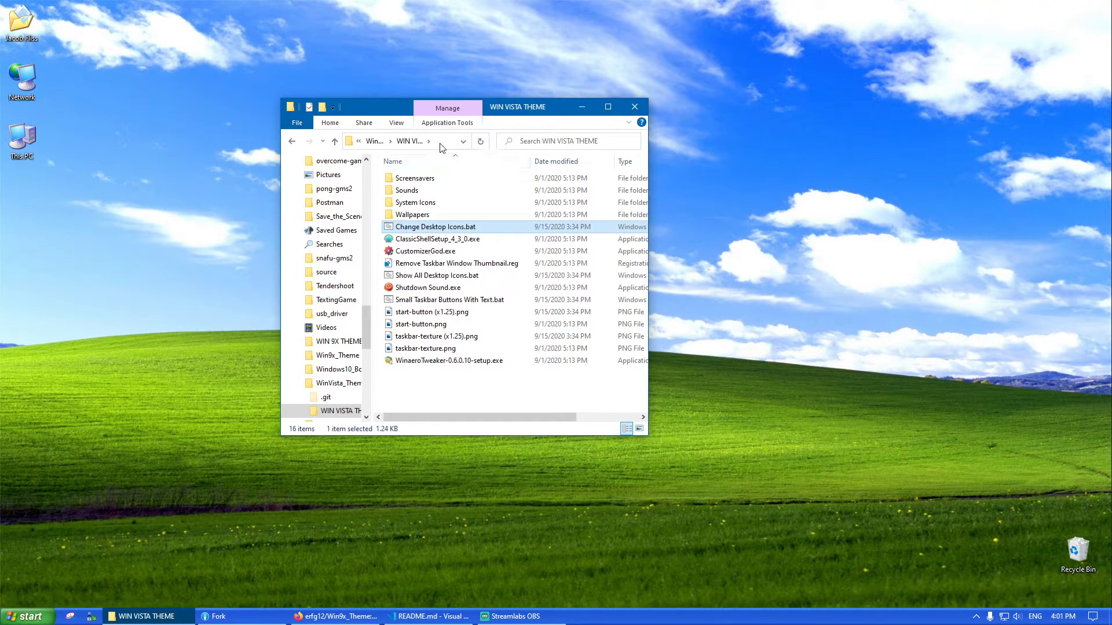
left_click(441, 143)
right_click(441, 142)
left_click(461, 181)
double_click(434, 227)
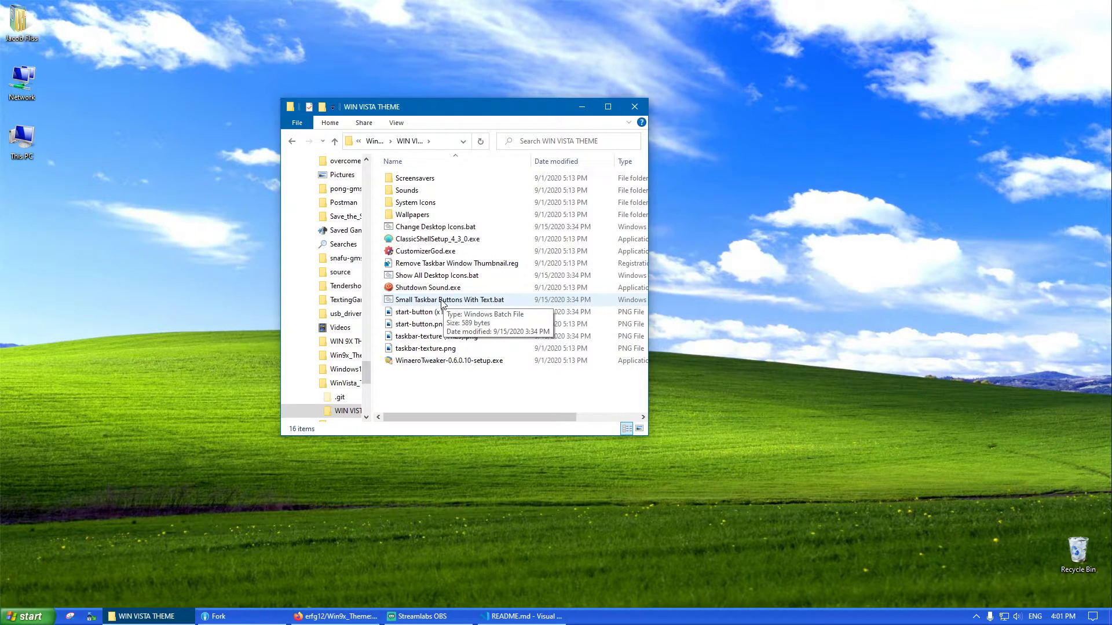
left_click(437, 300)
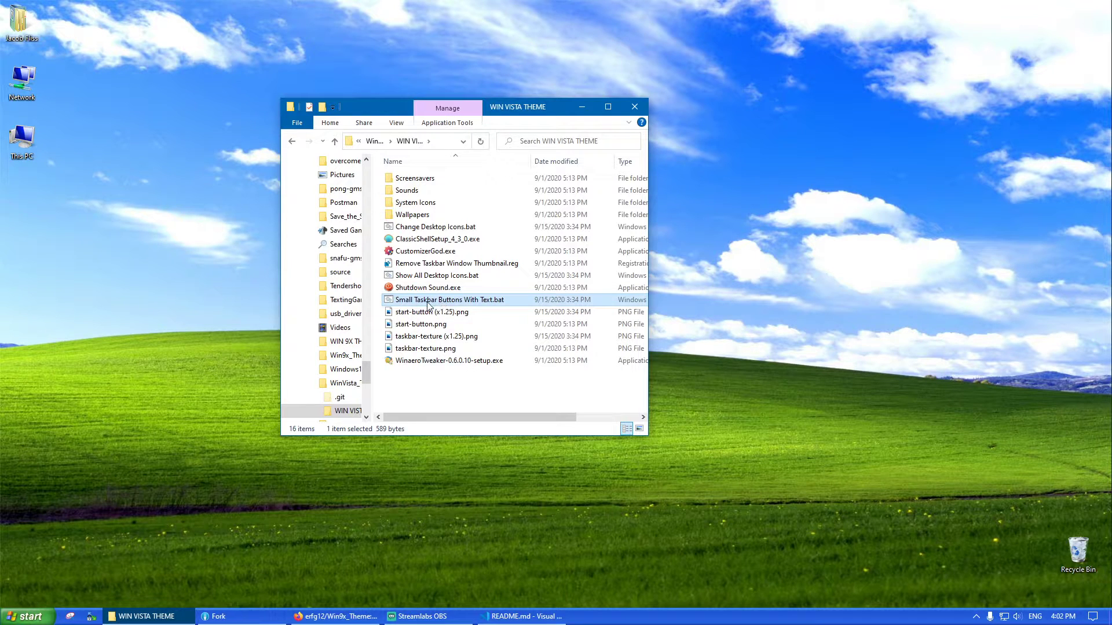
Step: Load the WinVista_Theme Menu Settings.xml file into the Open-Shell settings, using the copied folder path to find it
right_click(46, 614)
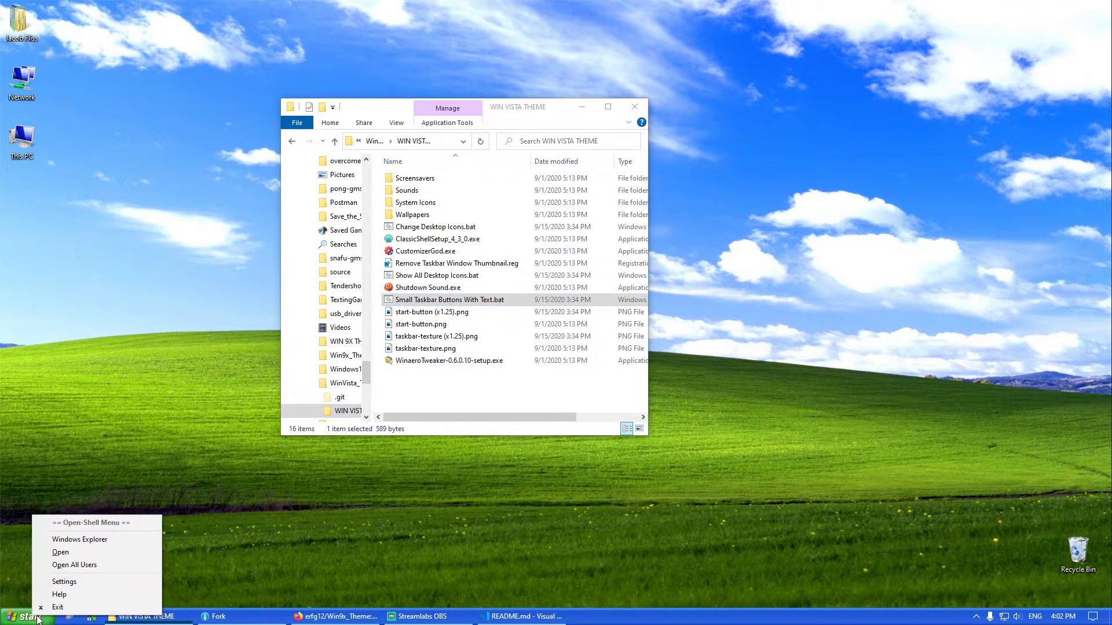
left_click(58, 585)
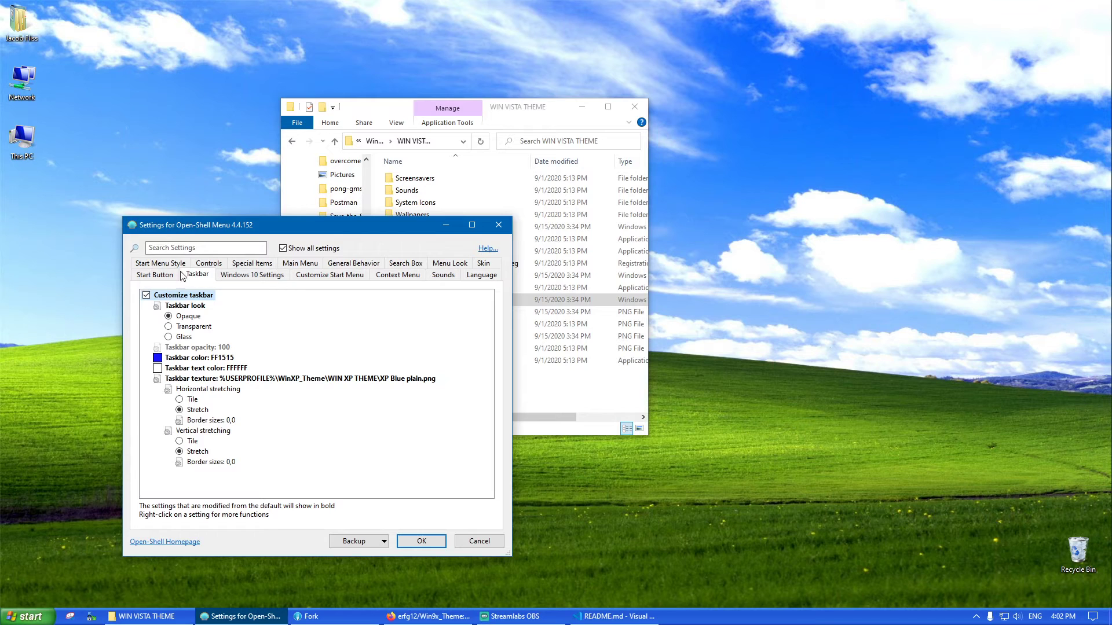
left_click(148, 263)
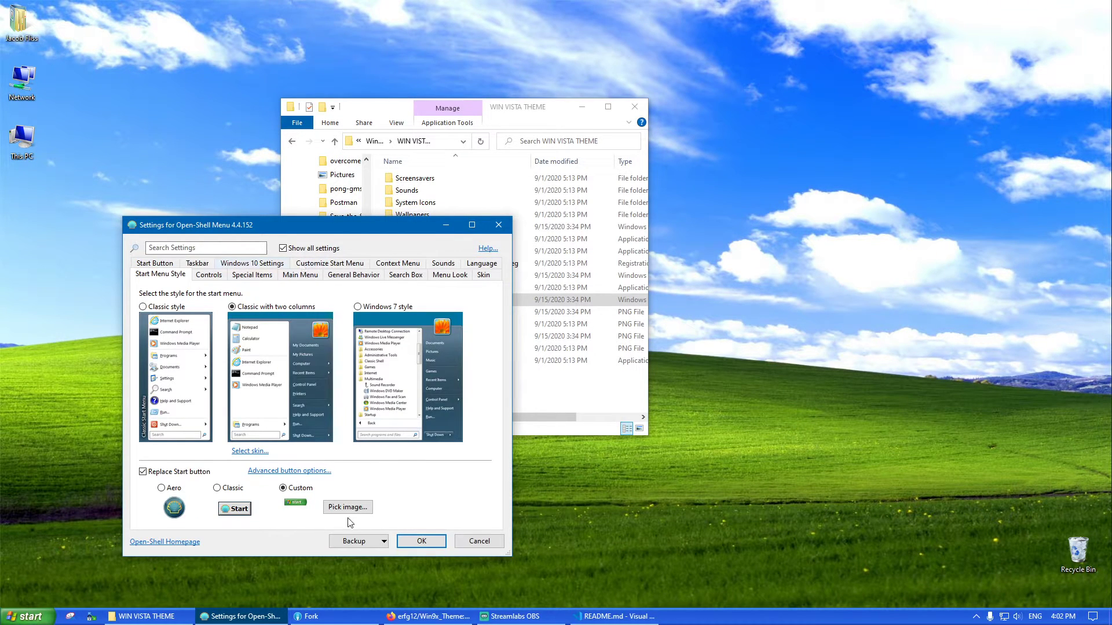
left_click(355, 542)
left_click(371, 567)
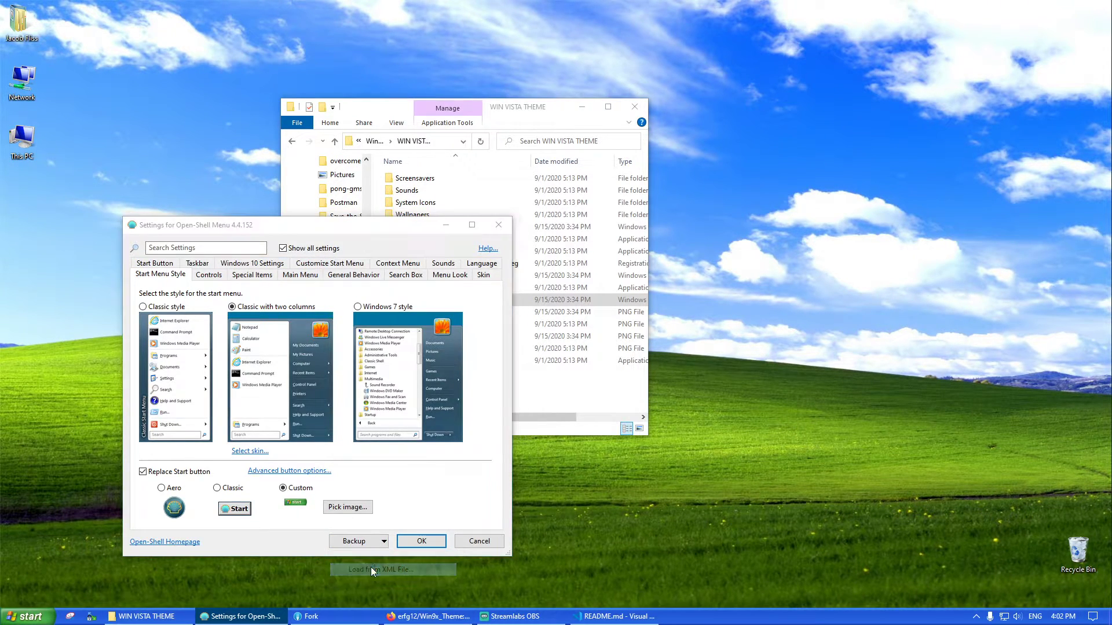
left_click(400, 264)
key("ctrl+v")
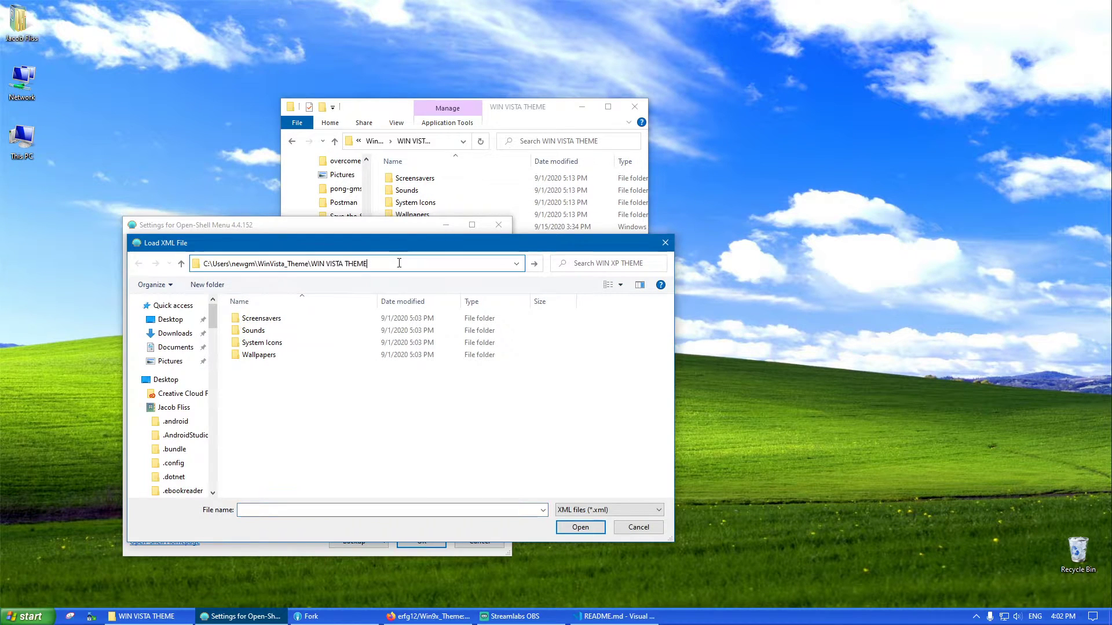
key("Return")
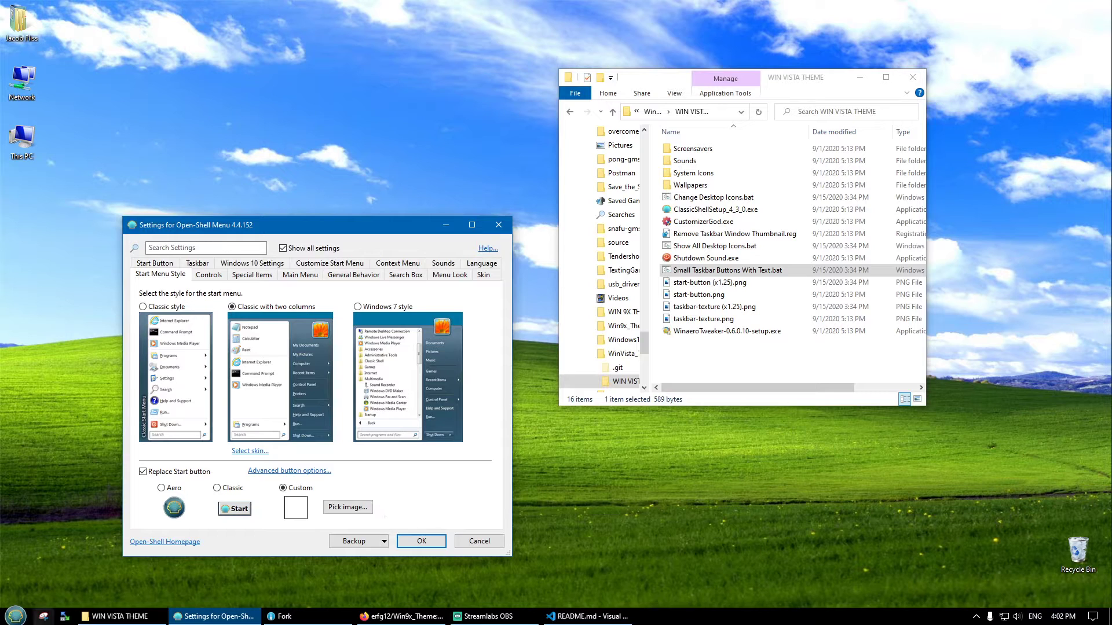
Step: Set the custom Start button image to start-button.png from the WIN VISTA THEME folder
right_click(15, 616)
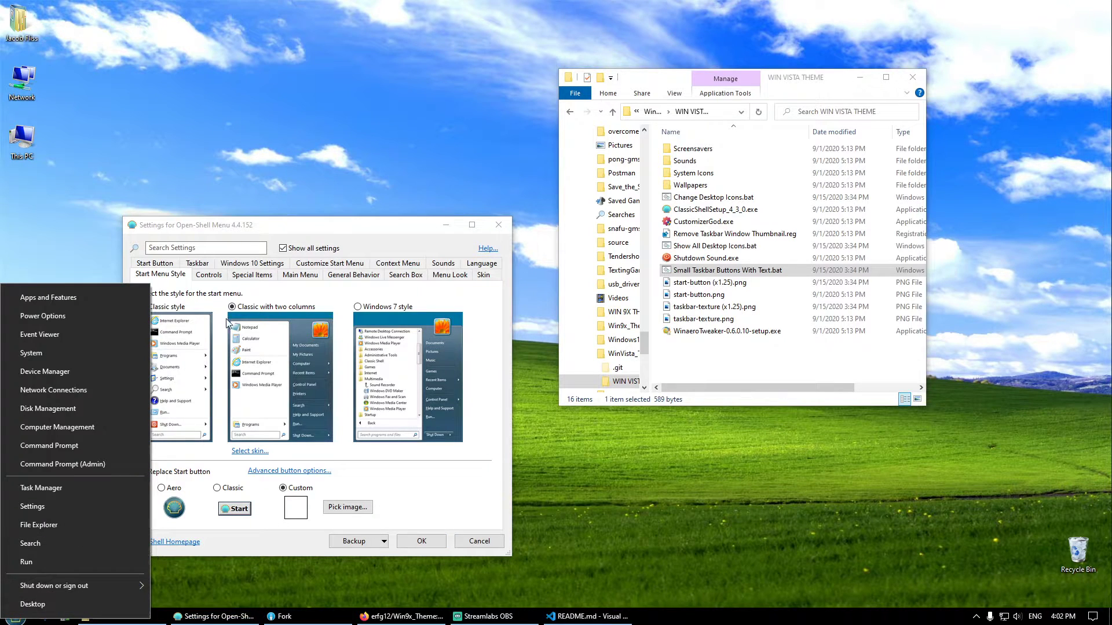
left_click(340, 507)
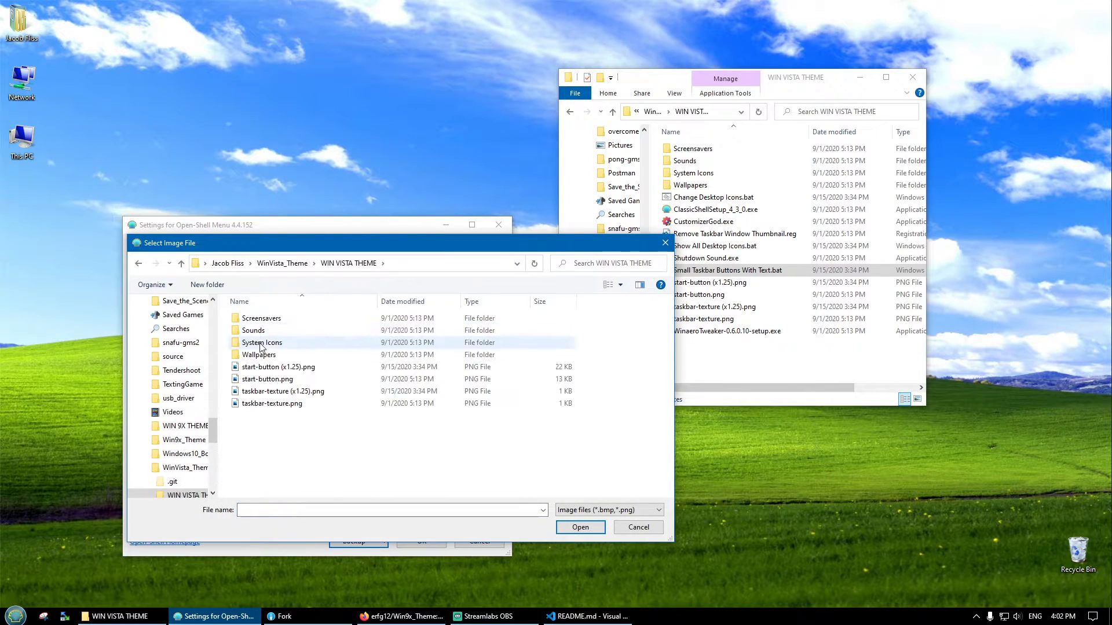
double_click(268, 379)
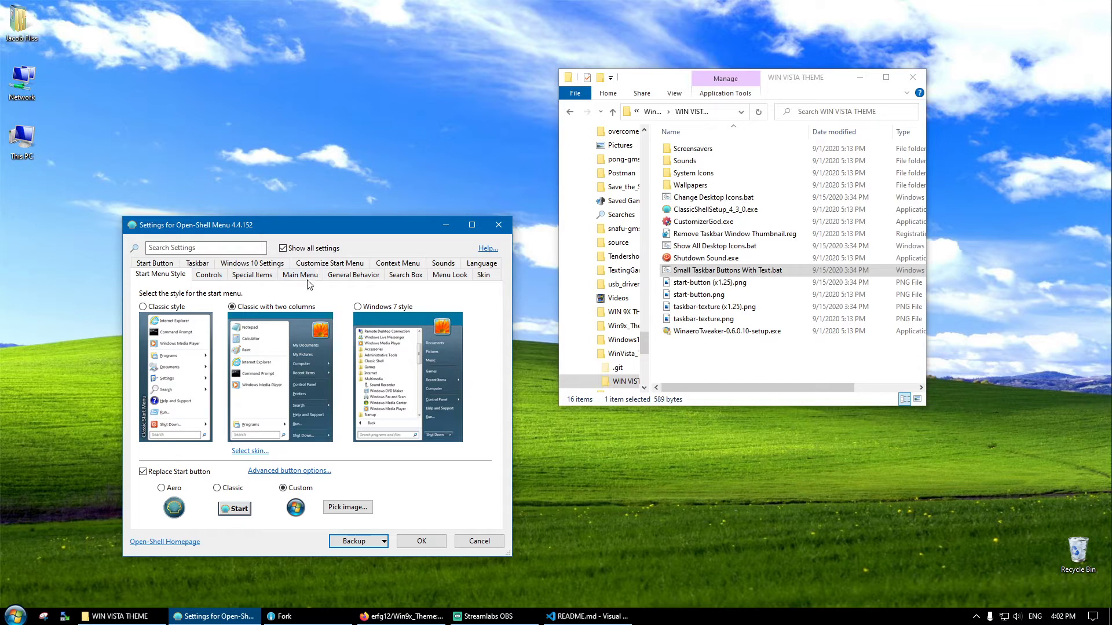
Step: Set the taskbar texture to taskbar-texture.png from the WIN VISTA THEME folder and apply the Open-Shell settings
left_click(209, 264)
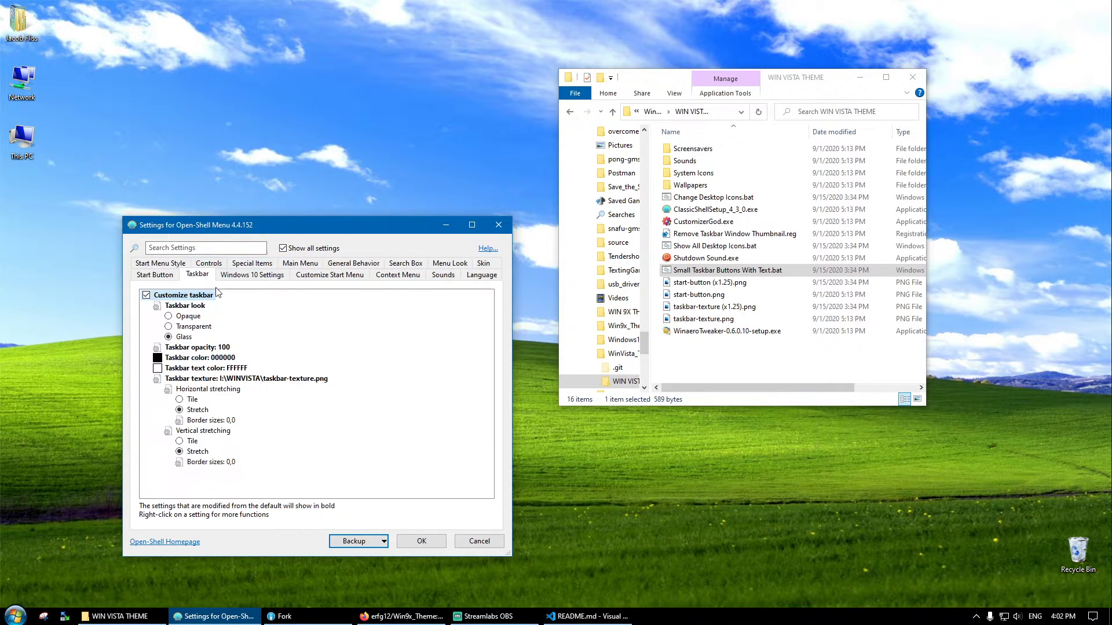
left_click(304, 380)
left_click(335, 379)
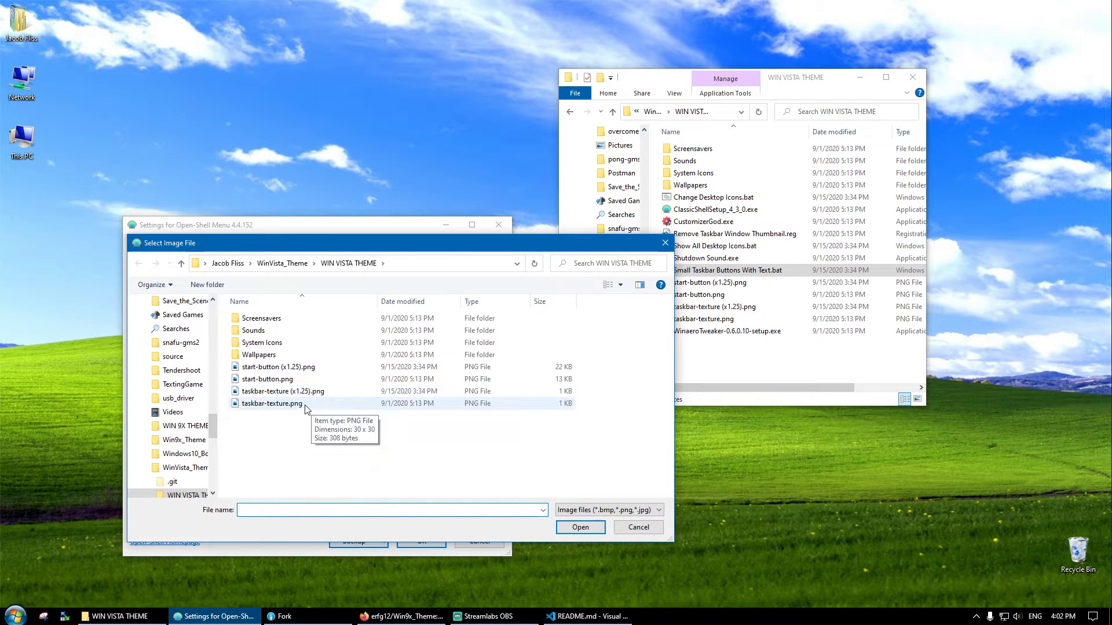
double_click(305, 407)
left_click(422, 536)
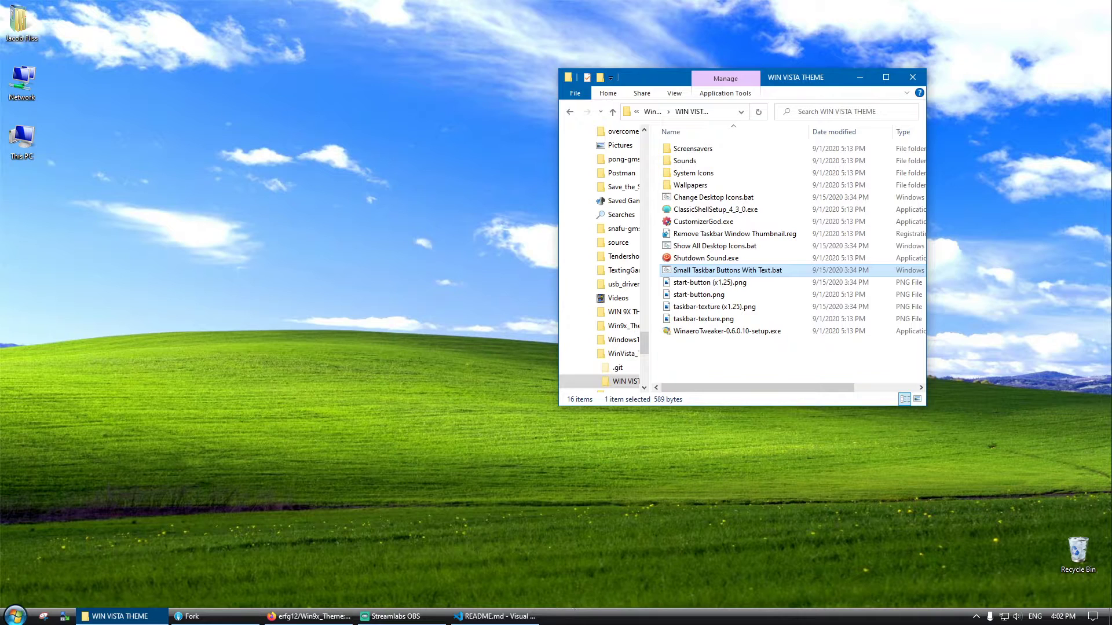
Step: Open the Start menu to check its Vista styling
key("super+x")
key("Escape")
key("super")
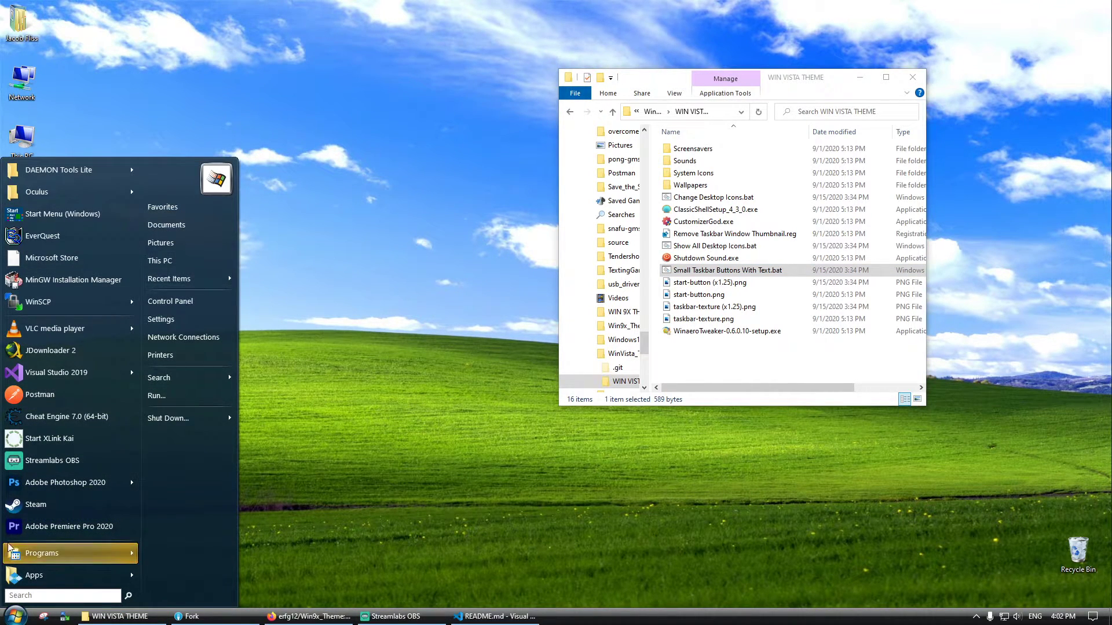
key("super+x")
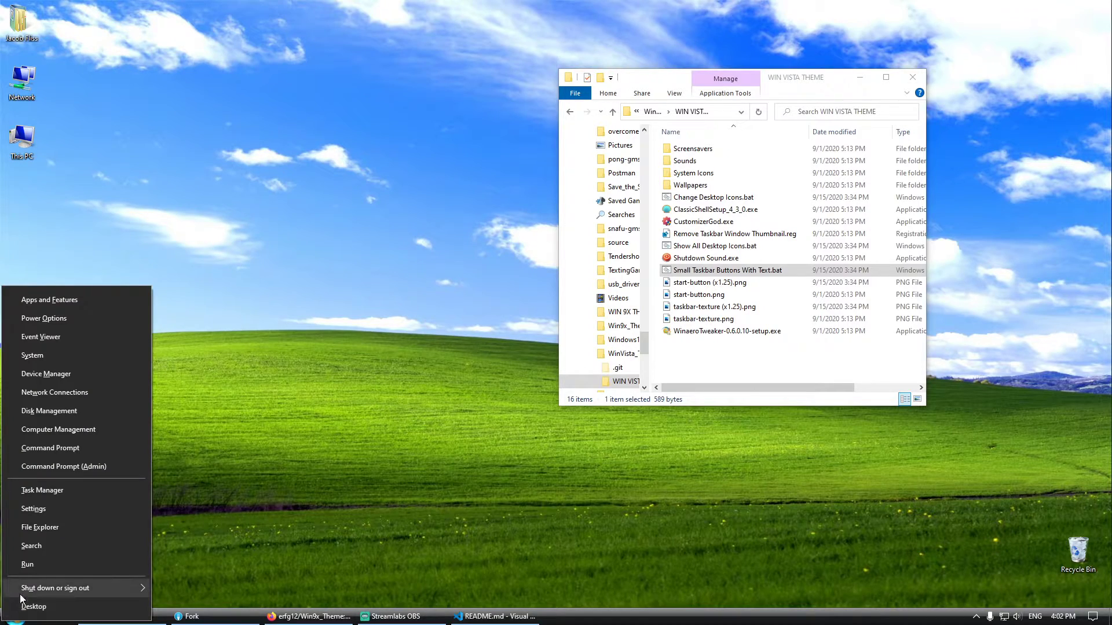
left_click(32, 509)
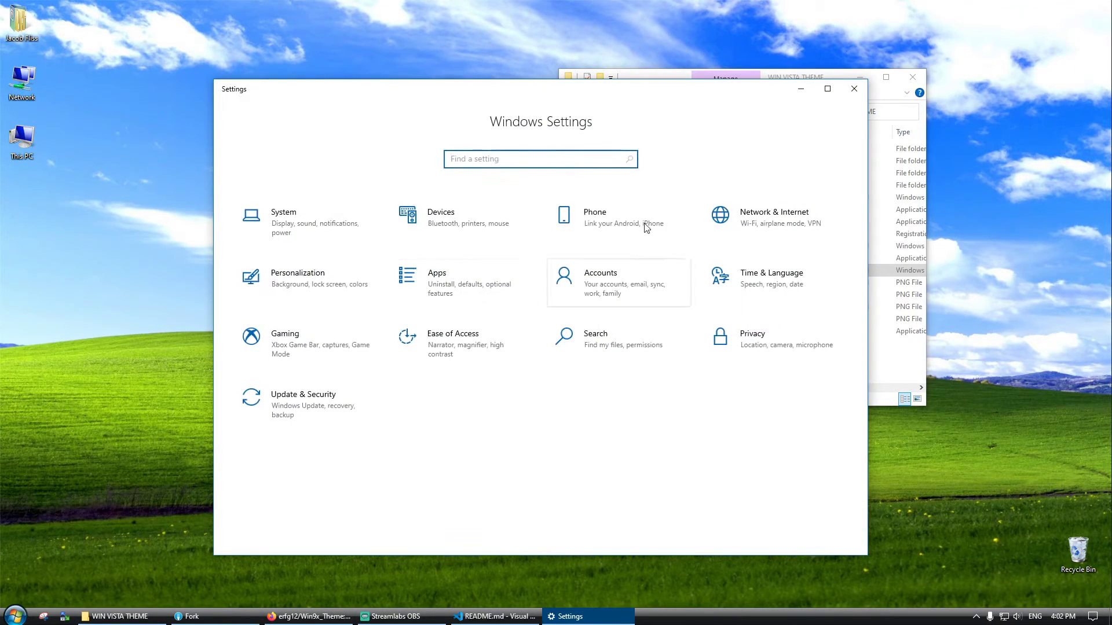
left_click(850, 91)
key("super+x")
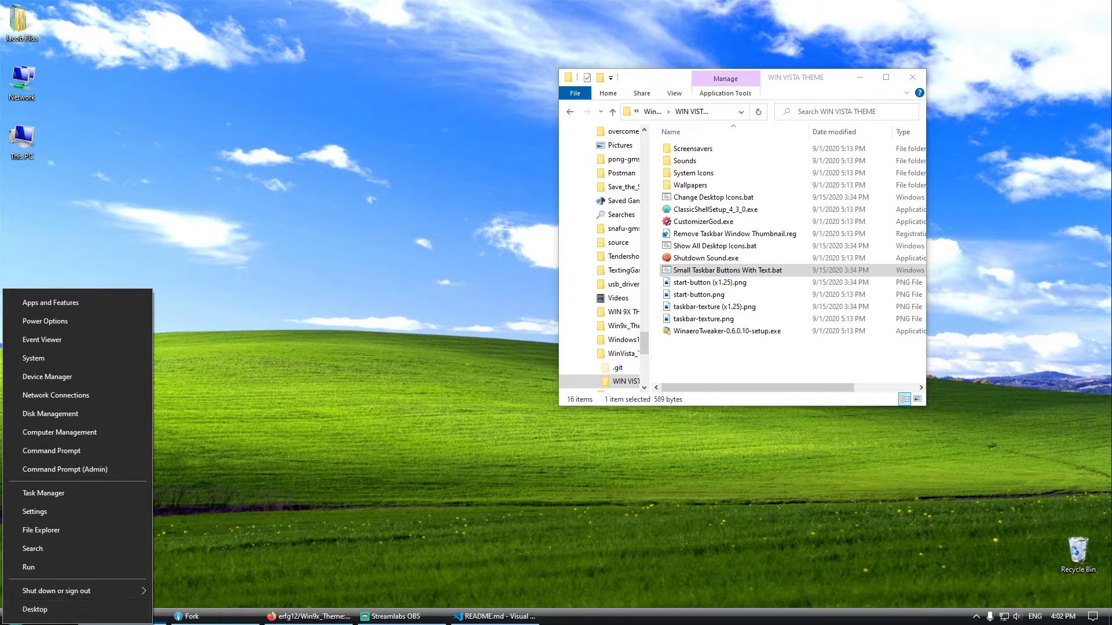
key("Escape")
Step: Enable small icons for the Smoked Glass skin in the Open-Shell settings, apply it, and check the Start menu
right_click(15, 616)
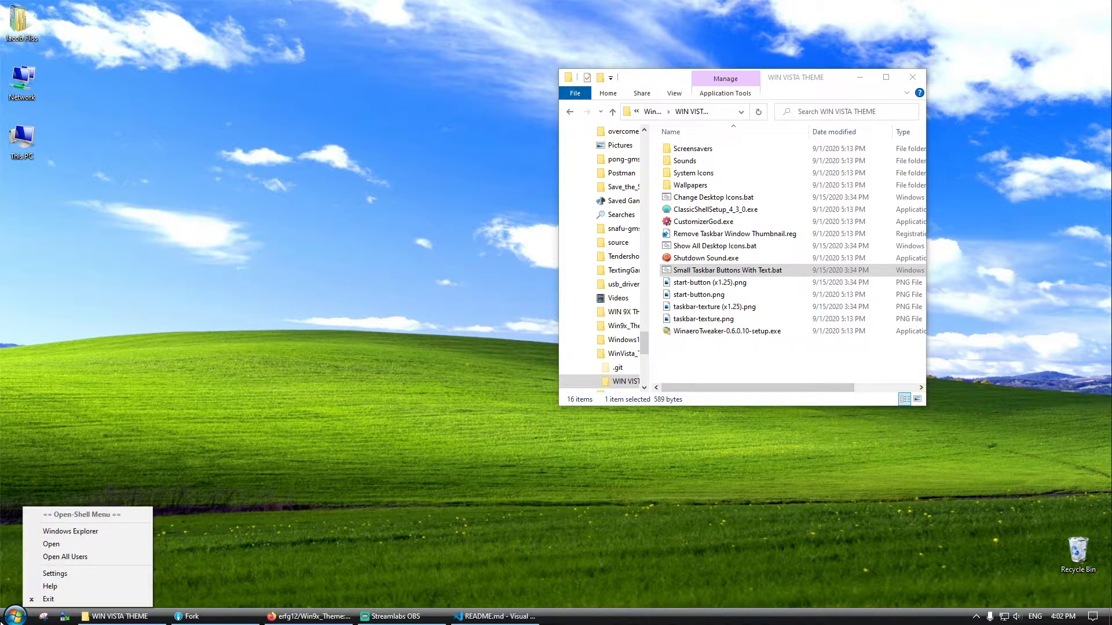
left_click(58, 573)
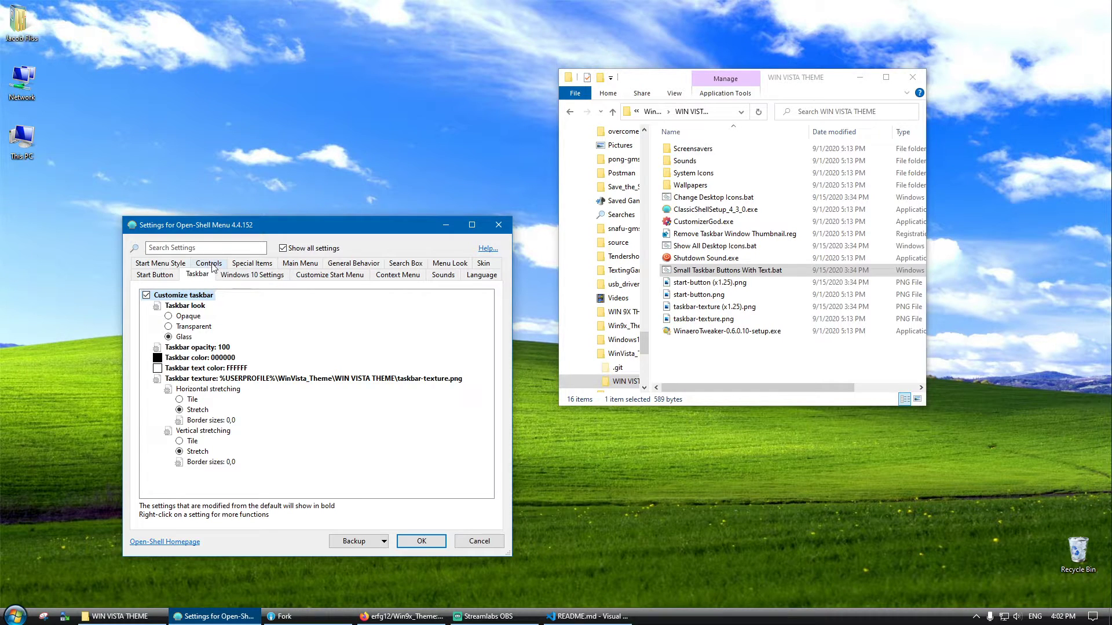
left_click(176, 266)
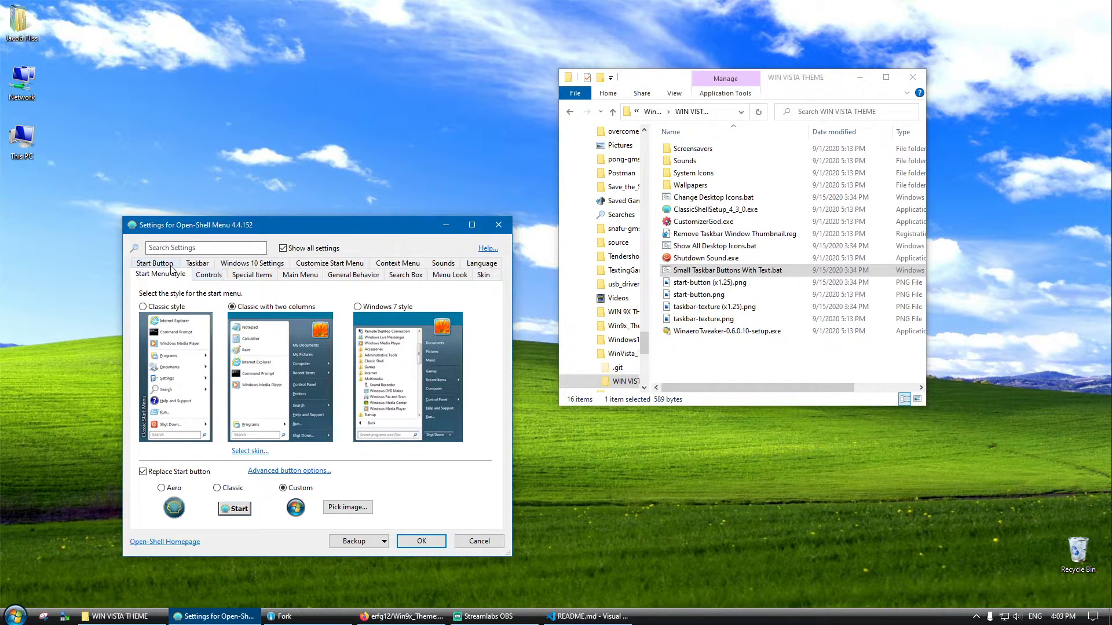
left_click(485, 273)
left_click(227, 298)
left_click(228, 301)
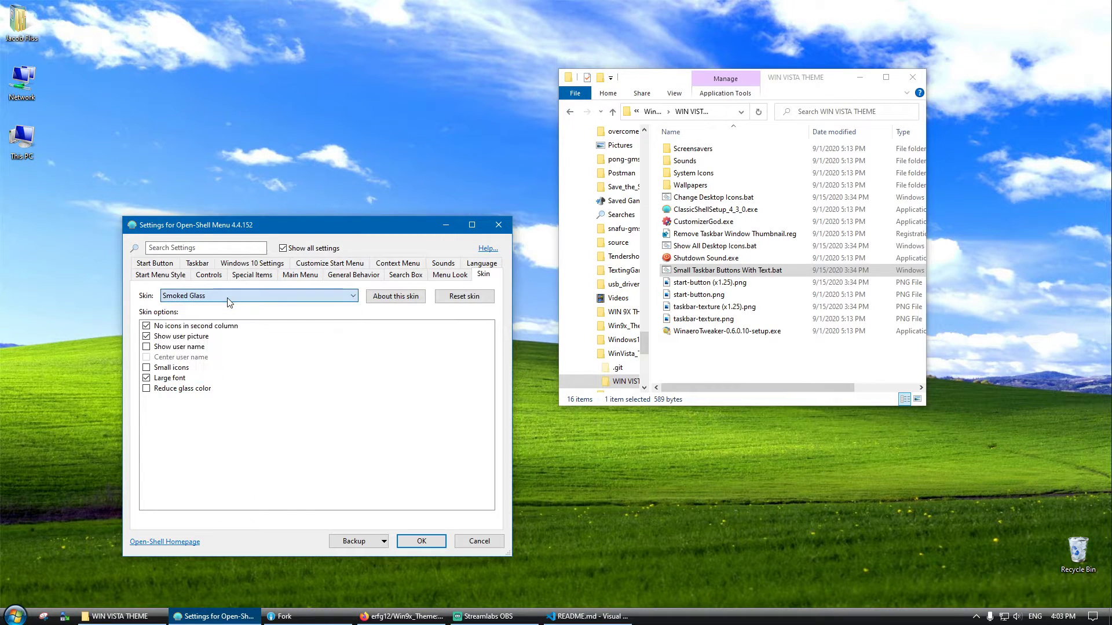
left_click(147, 368)
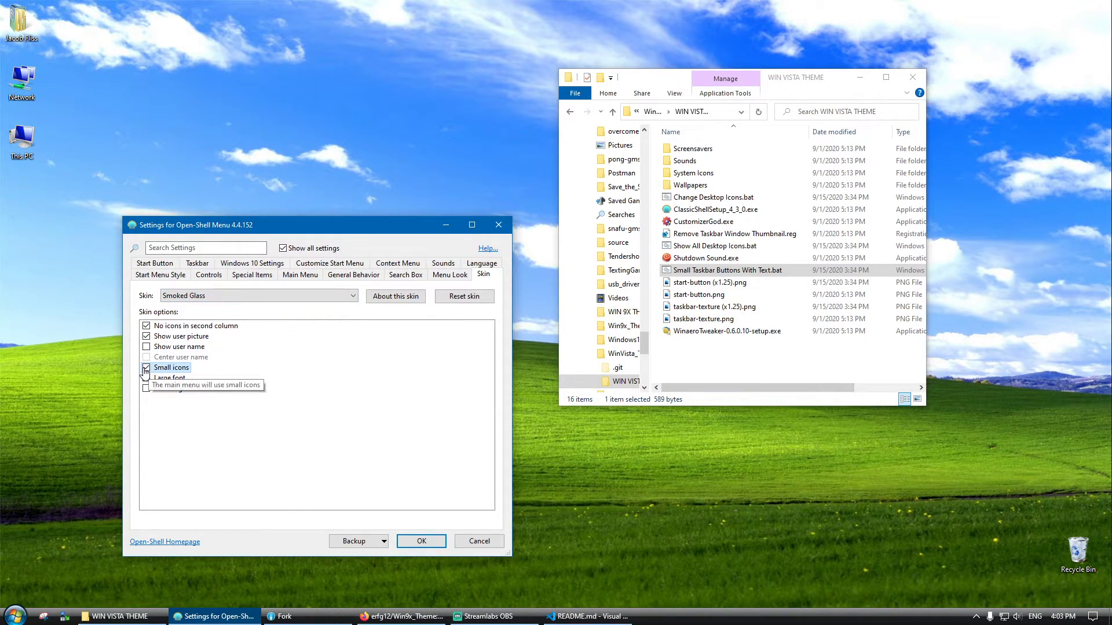
left_click(410, 543)
left_click(16, 616)
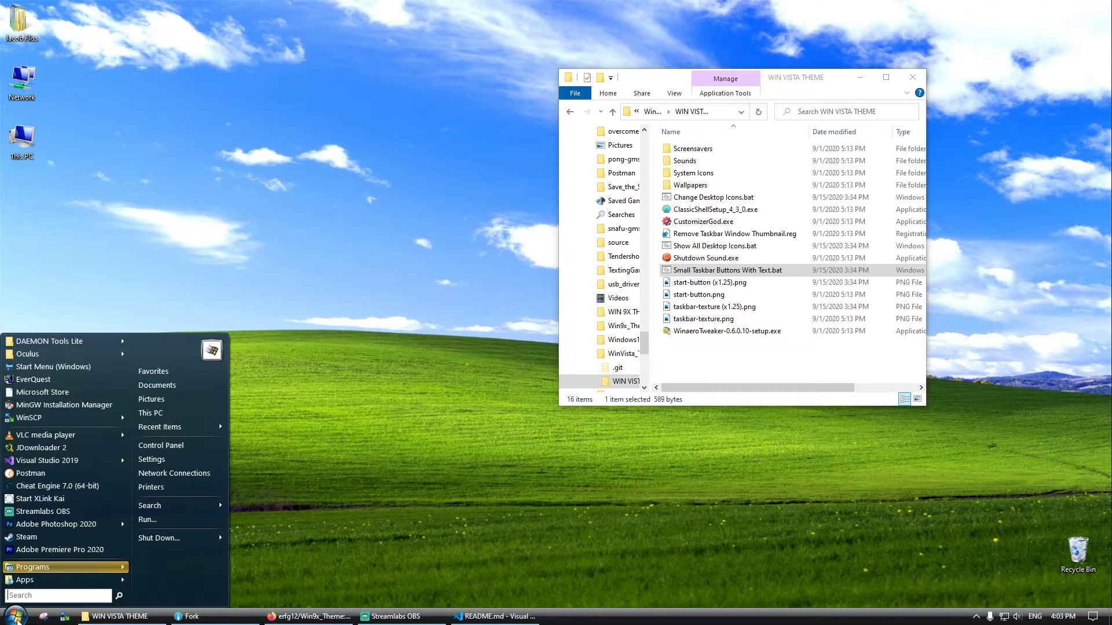
left_click(14, 617)
right_click(14, 618)
left_click(35, 578)
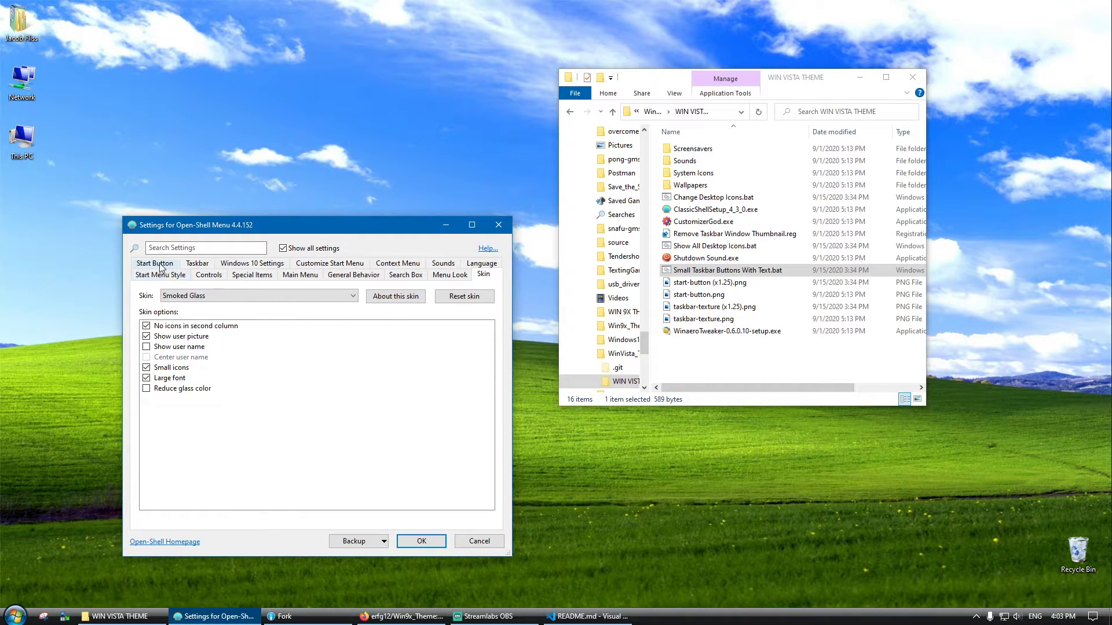
left_click(467, 544)
Step: Set the Windows accent colour to the blue-grey recent colour in the personalization settings and close them
right_click(586, 616)
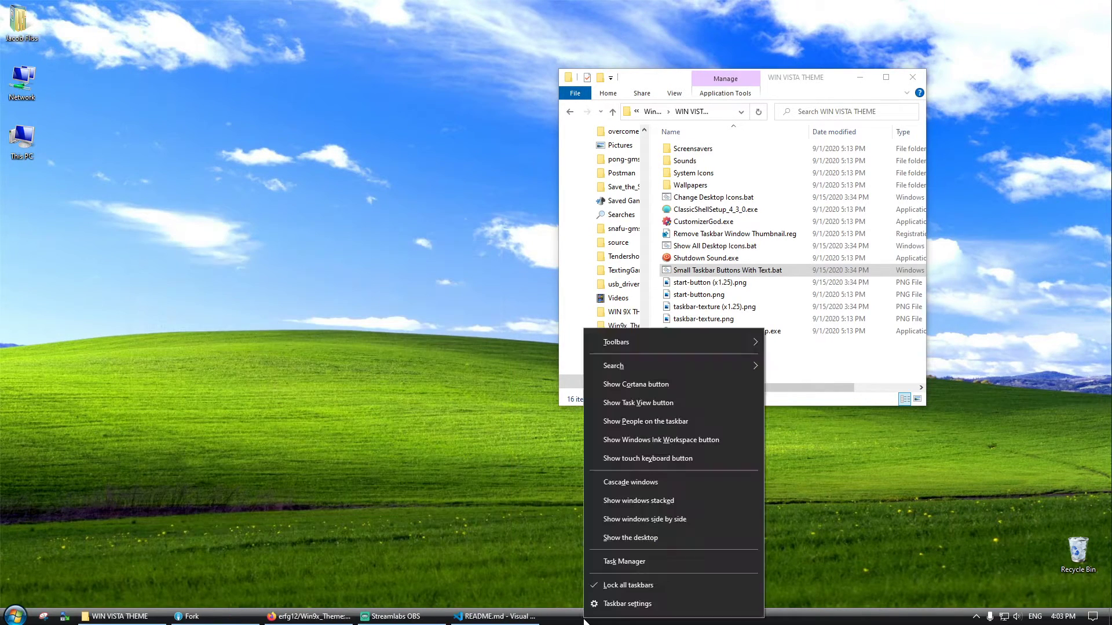
right_click(477, 528)
left_click(499, 518)
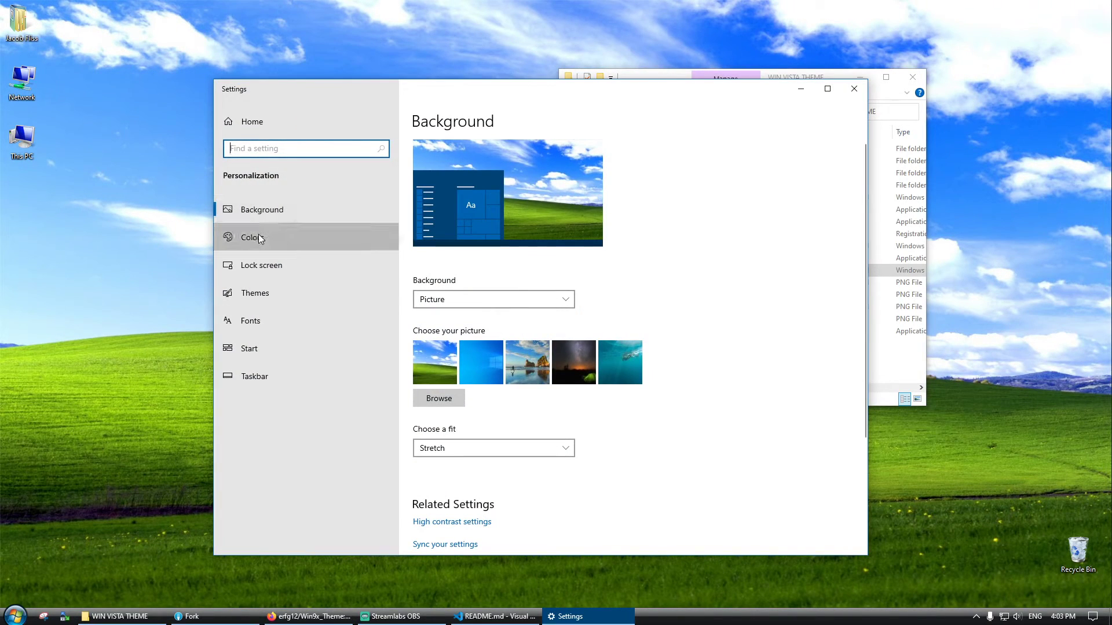
left_click(255, 237)
scroll(788, 327, "down", 5)
left_click(505, 326)
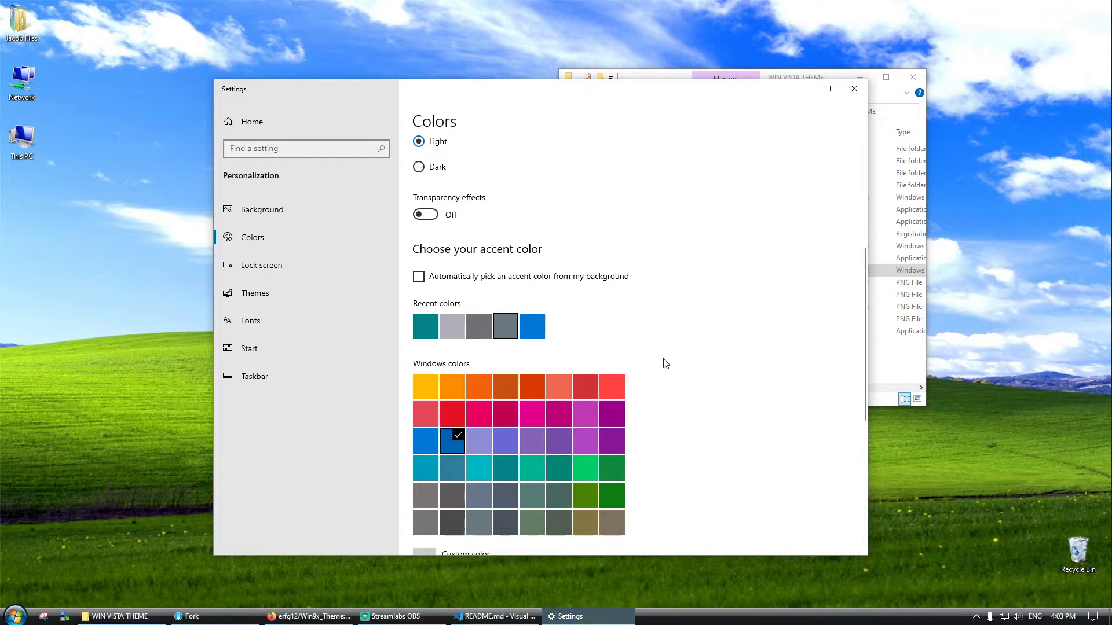
key("alt+F4")
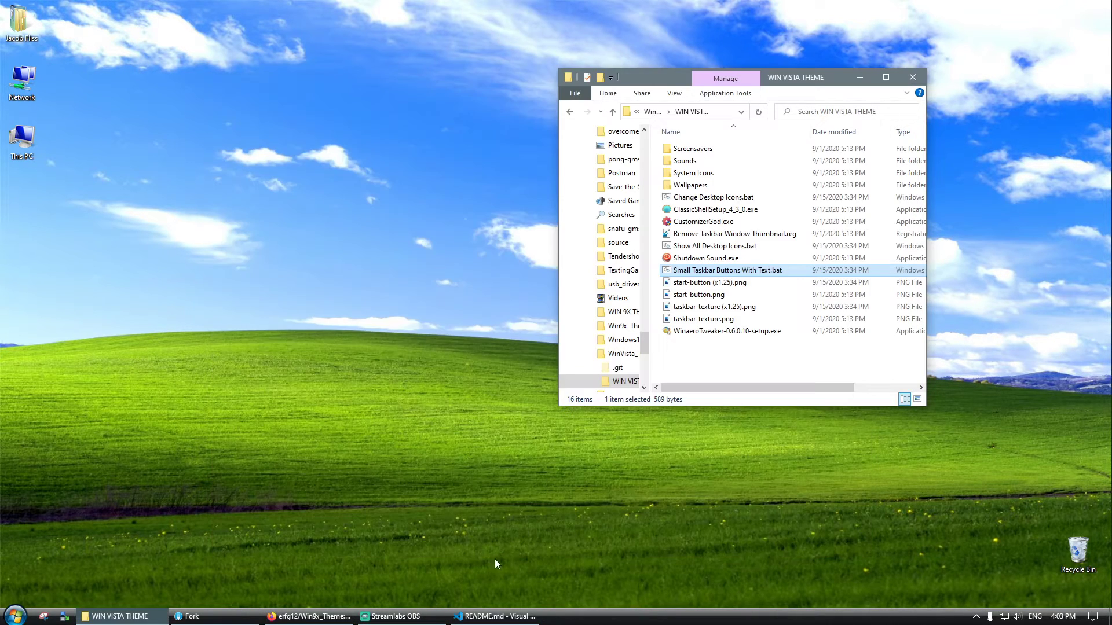
Step: Open the WIN 9X THEME folder in a second window and place it beside the WIN VISTA THEME window
right_click(15, 616)
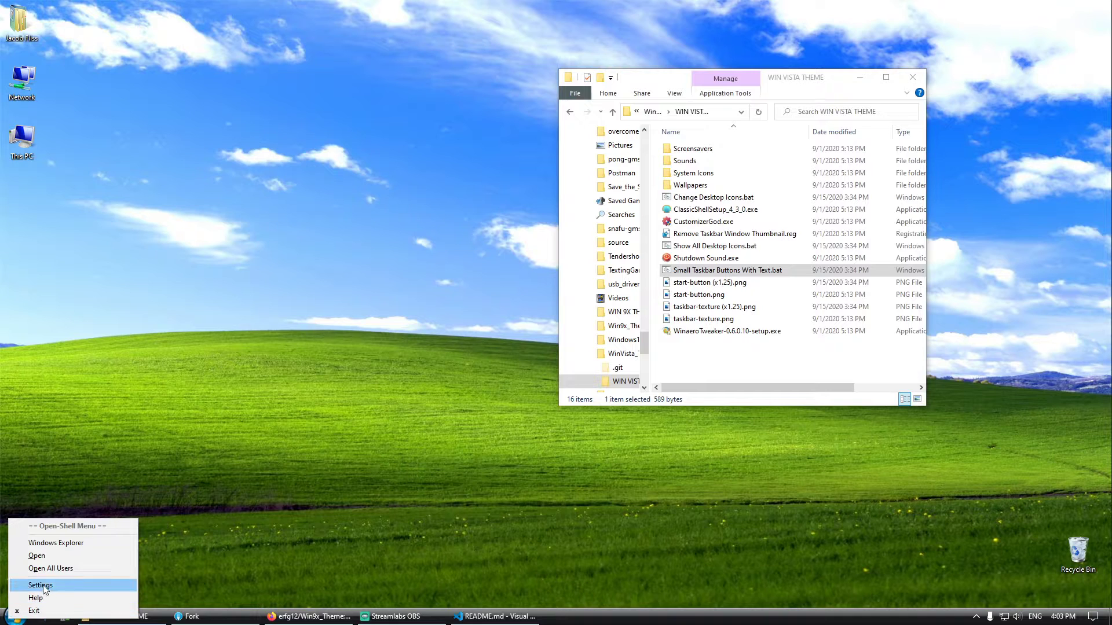
left_click(68, 584)
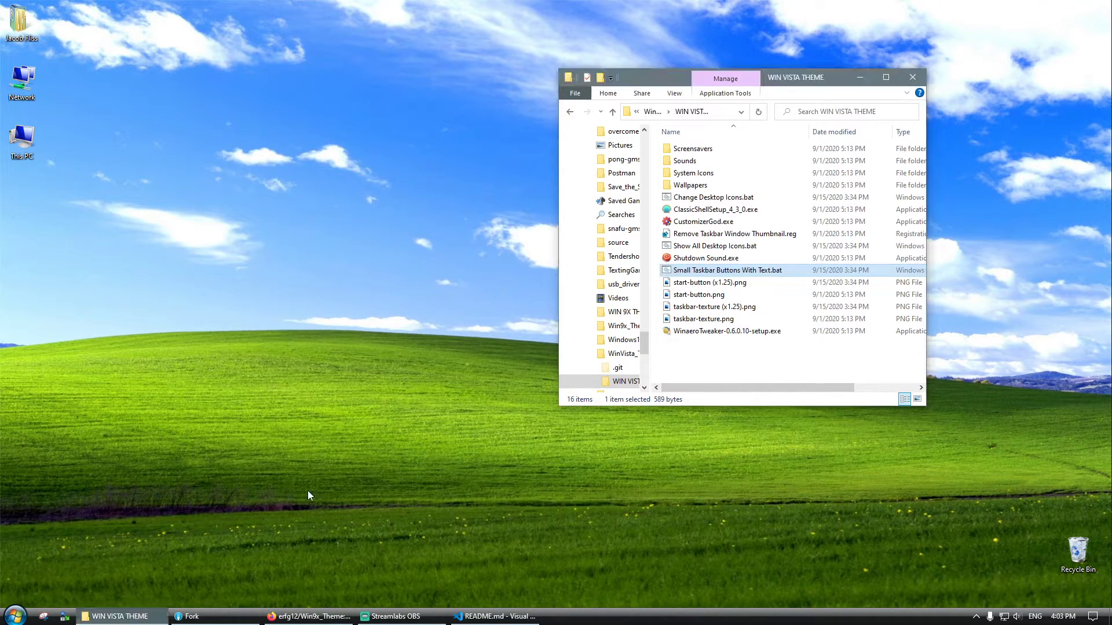
right_click(371, 211)
left_click_drag(752, 98, 383, 190)
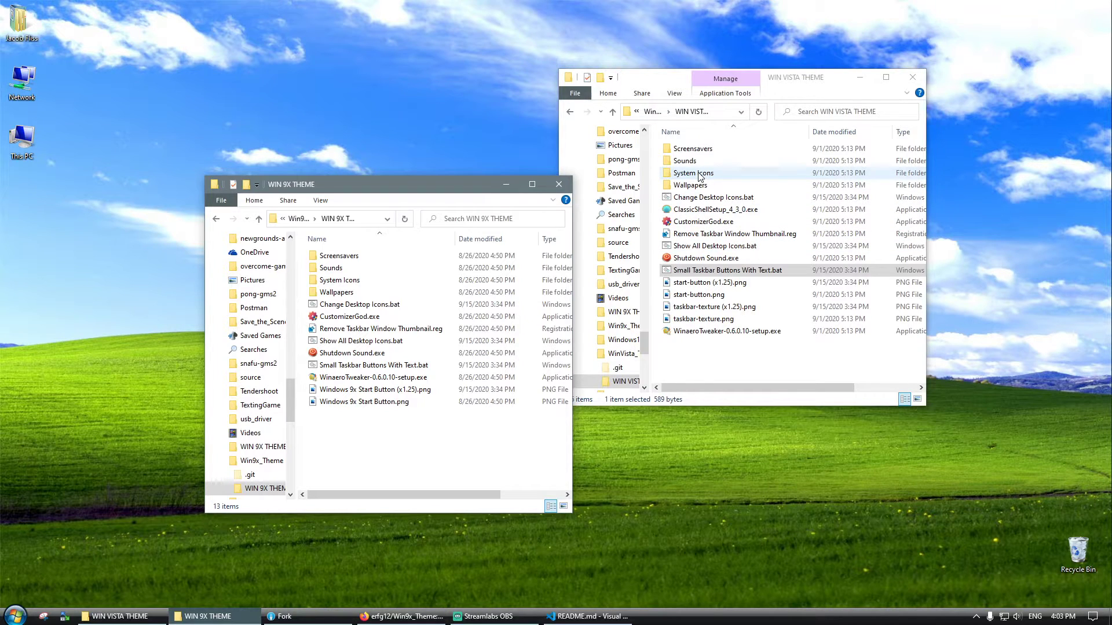
Step: Set img36.jpg from the Wallpapers folder of WIN VISTA THEME as the desktop background
double_click(690, 185)
scroll(715, 278, "down", 5)
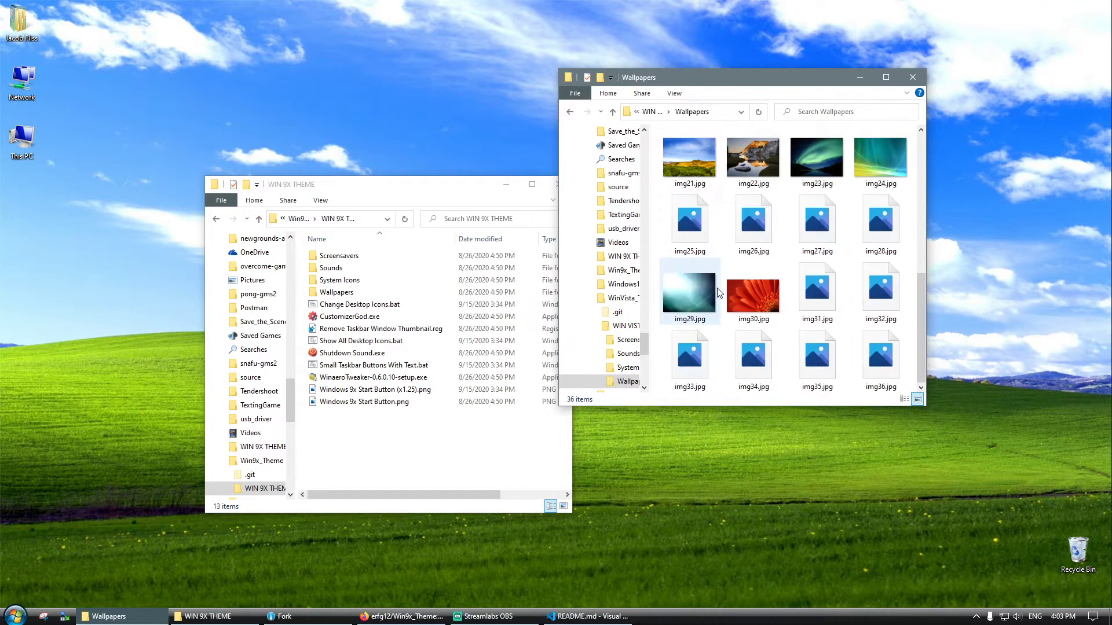
left_click(869, 359)
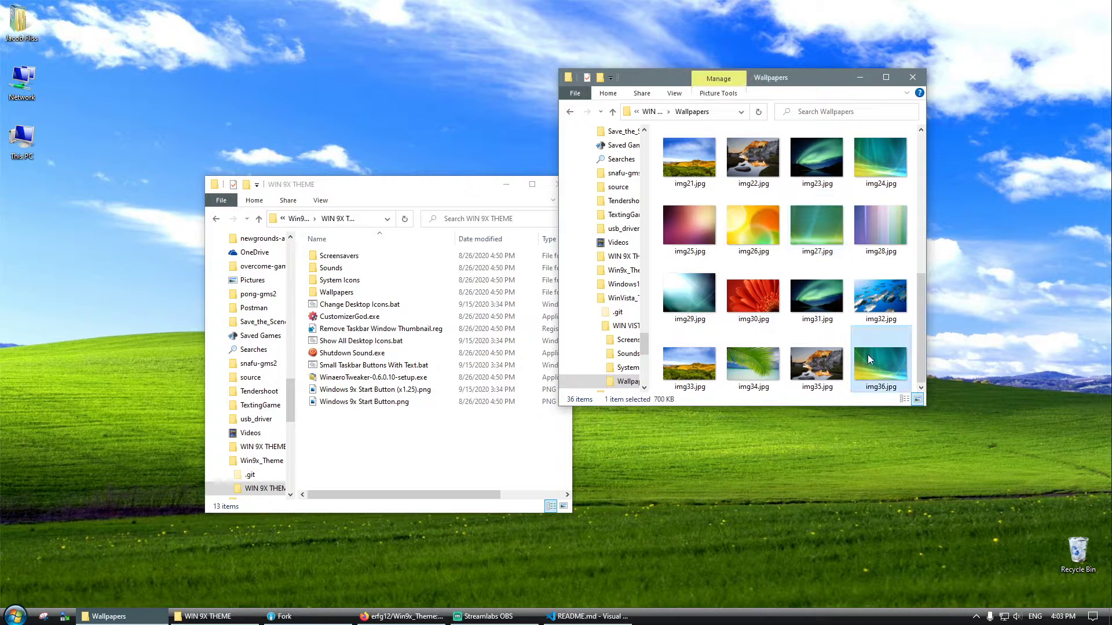
scroll(871, 361, "up", 5)
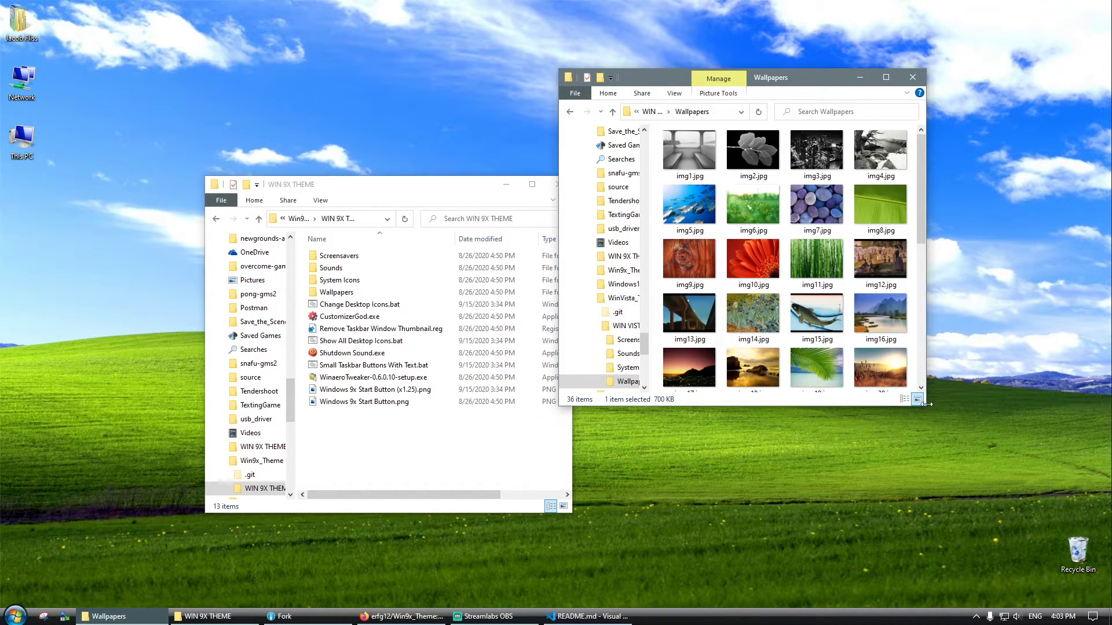
left_click_drag(925, 404, 1055, 538)
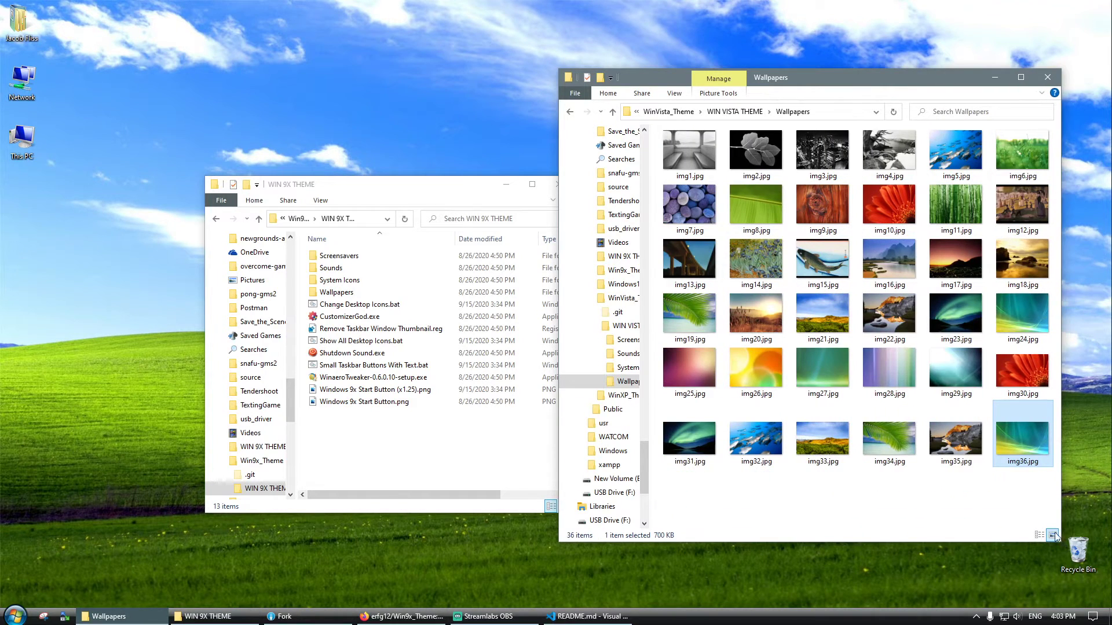
right_click(1022, 450)
left_click(982, 116)
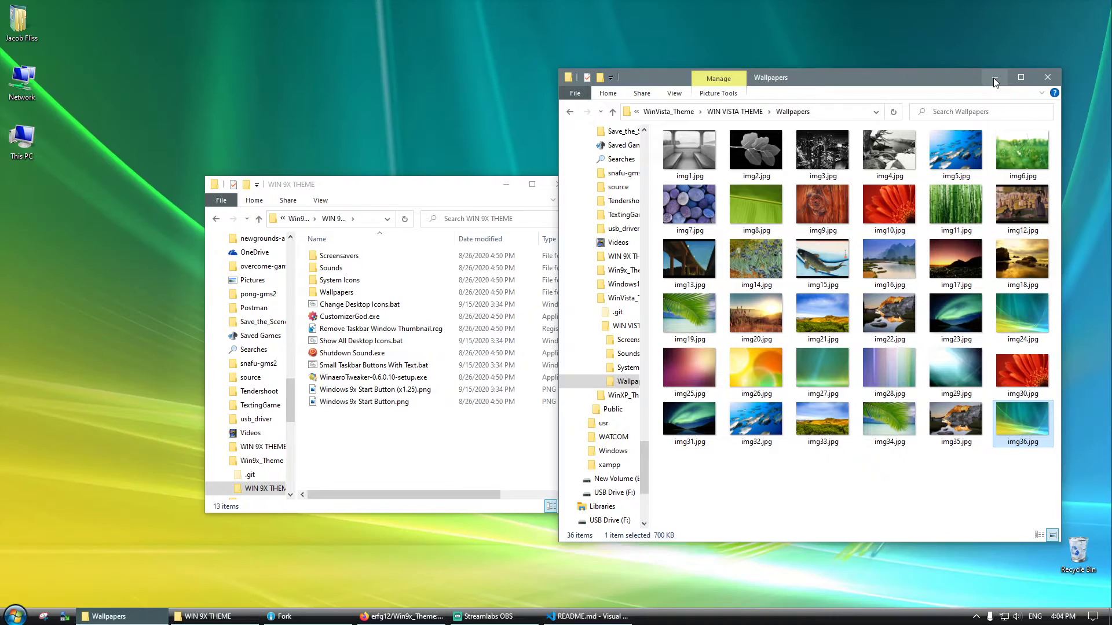
Step: Minimize both folder windows to view the Vista desktop, and close the Vista Wallpapers window
left_click(992, 78)
left_click(506, 184)
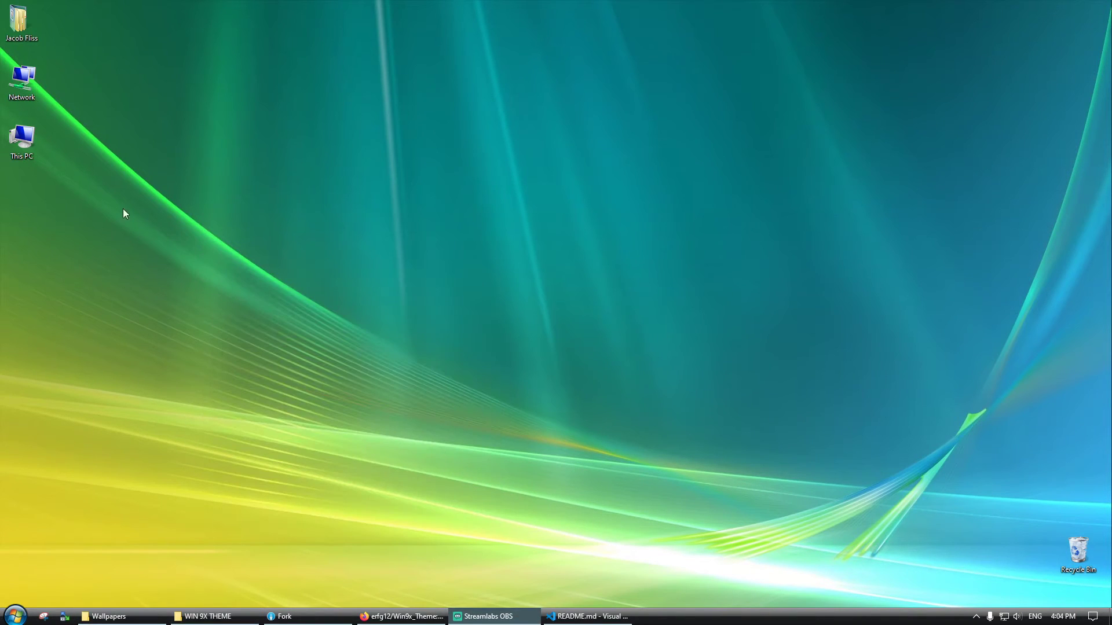
left_click(108, 616)
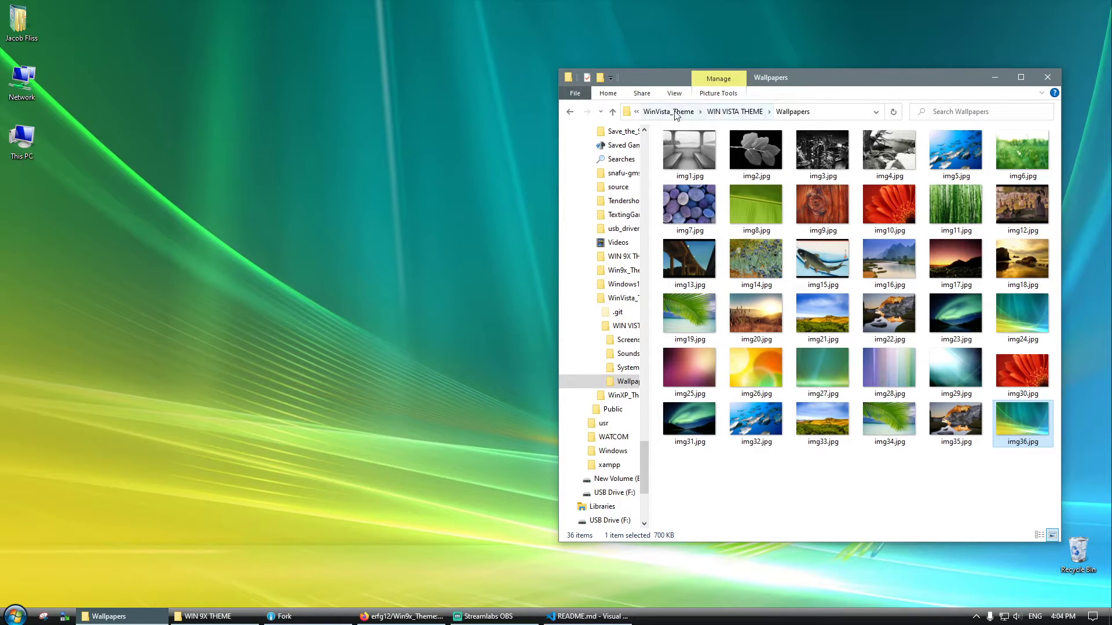
left_click(1048, 77)
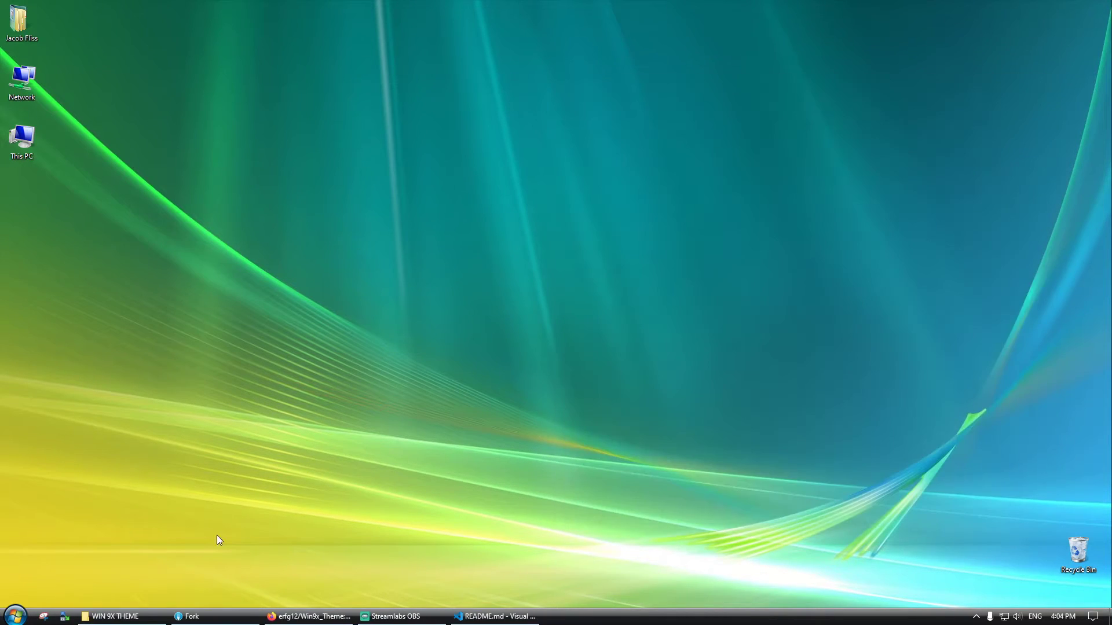
Step: Copy the path of the WIN 9X THEME folder and run Change Desktop Icons.bat from that folder
left_click(147, 618)
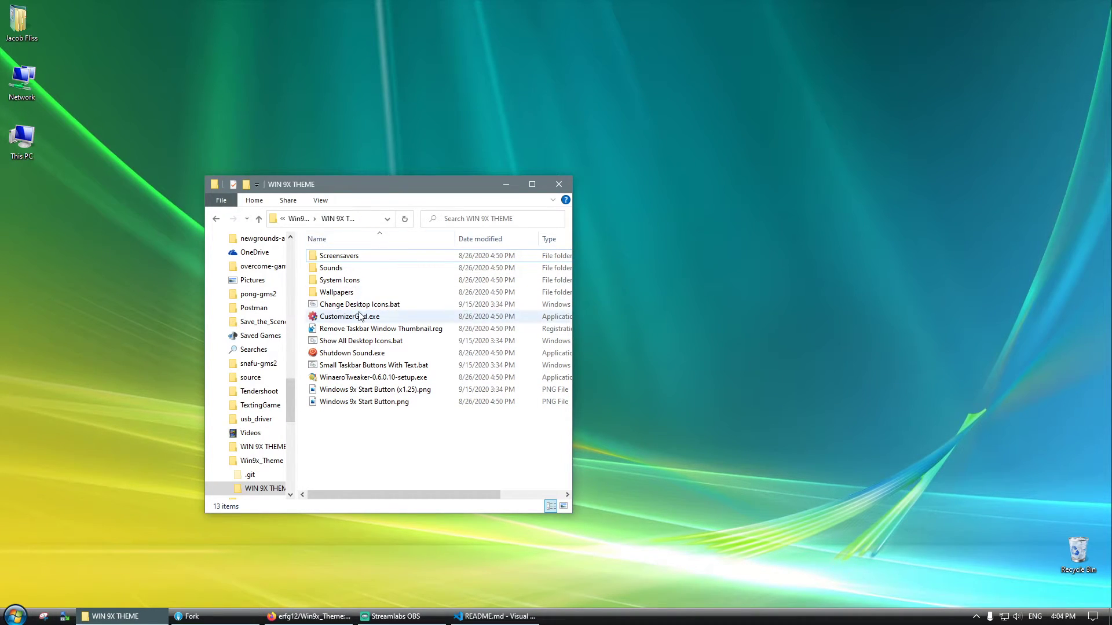
left_click(346, 222)
right_click(366, 226)
left_click(378, 250)
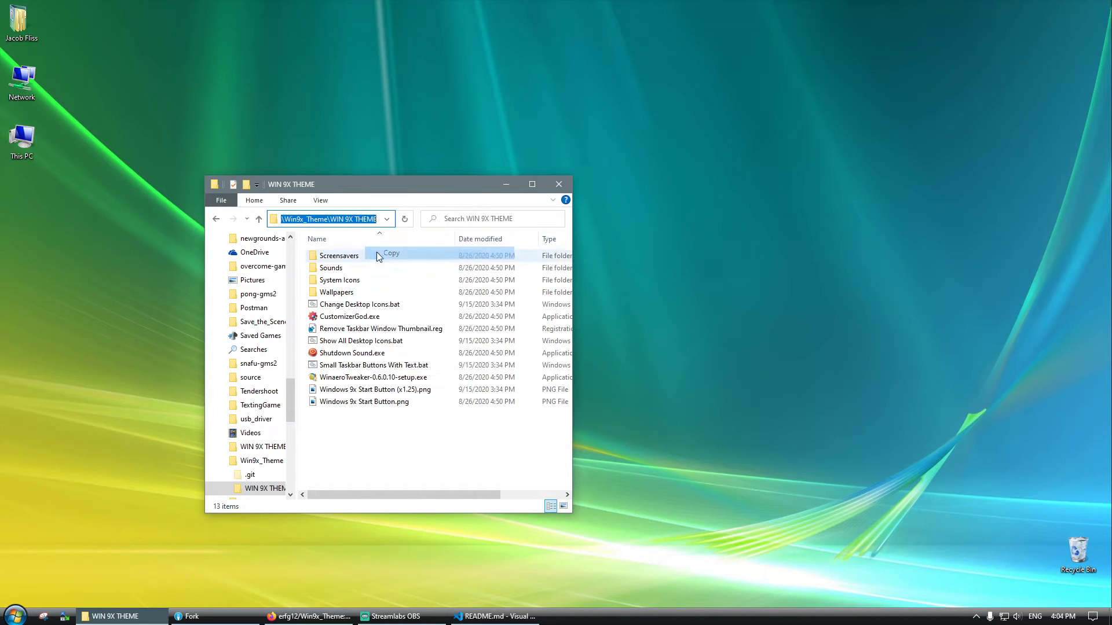
double_click(355, 308)
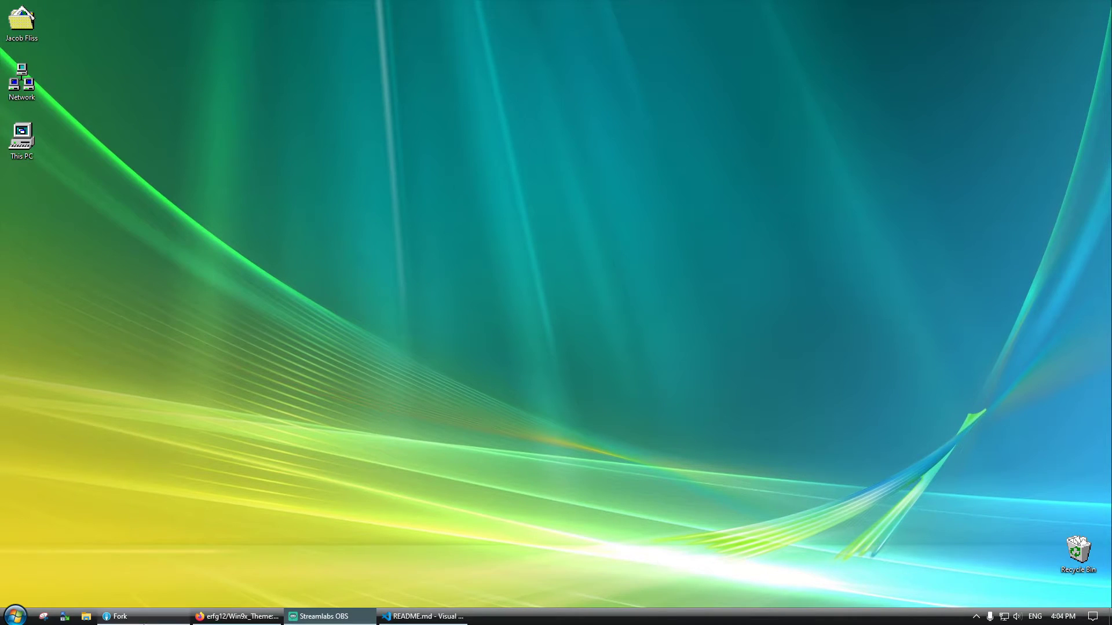
Step: Reopen the WIN 9X THEME folder in a new File Explorer window using the copied path
left_click(86, 616)
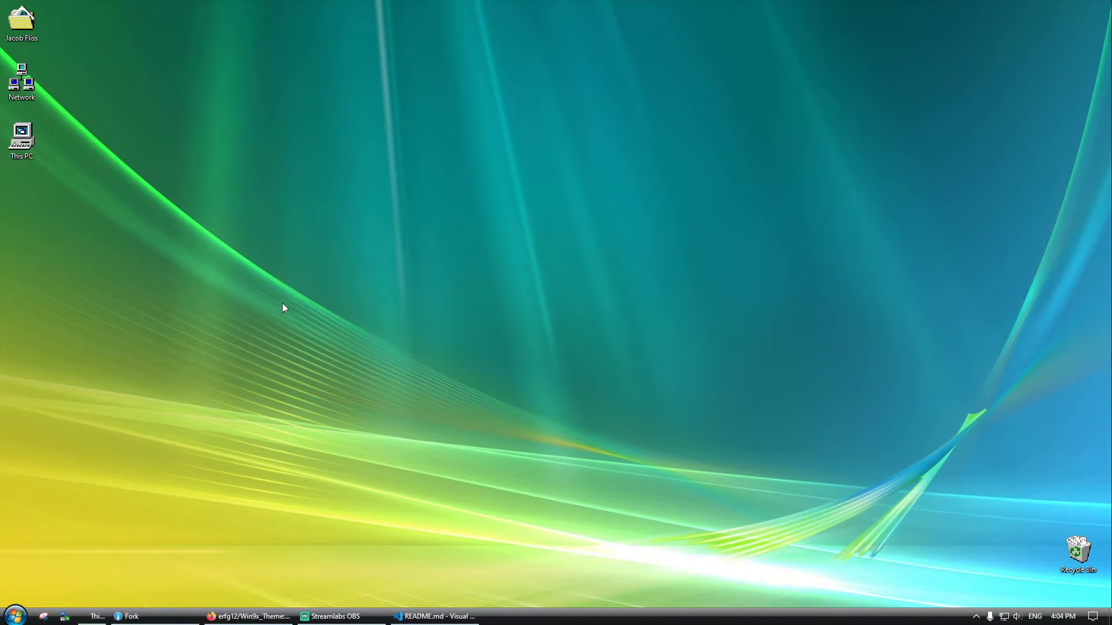
left_click(756, 114)
key("ctrl+v")
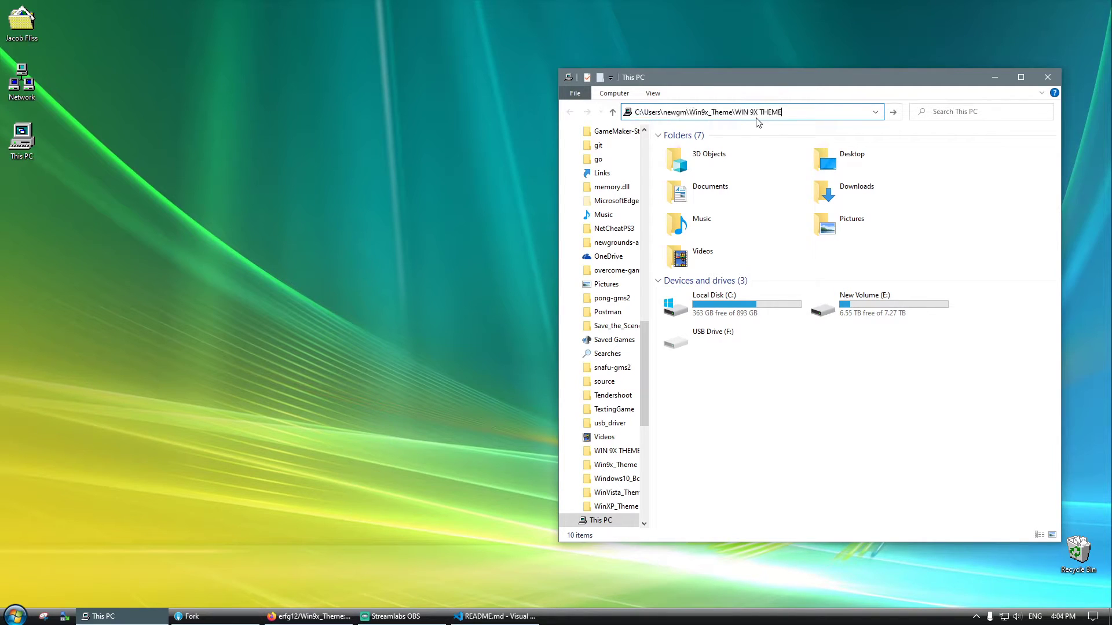
key("Return")
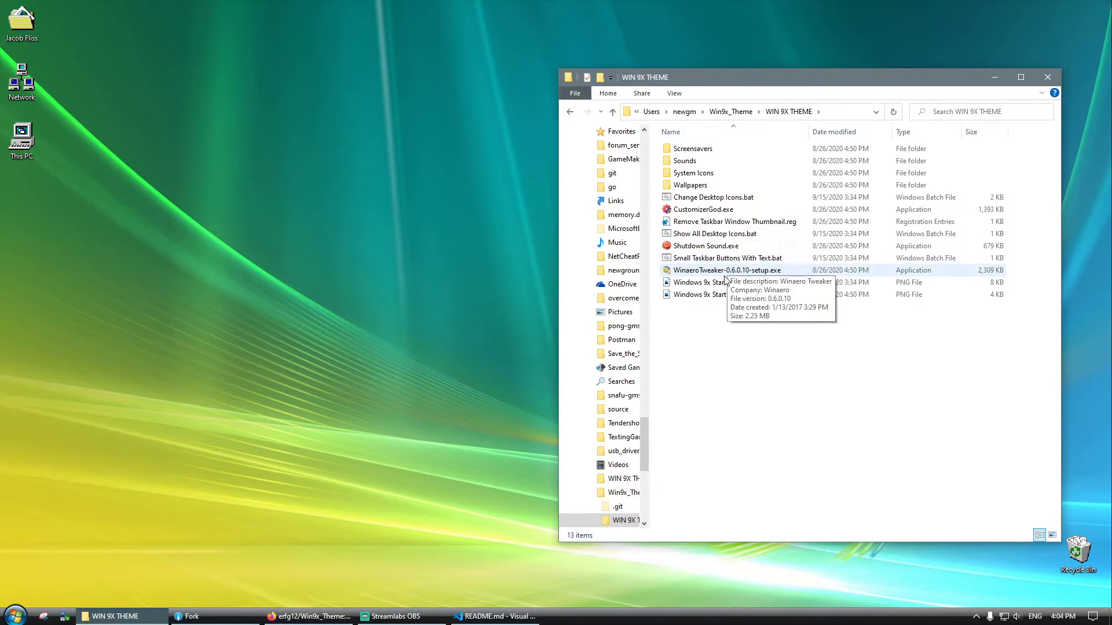
Step: Set windows-95-setup-widescreen.png from the WIN 9X THEME Wallpapers folder as the desktop background
double_click(705, 186)
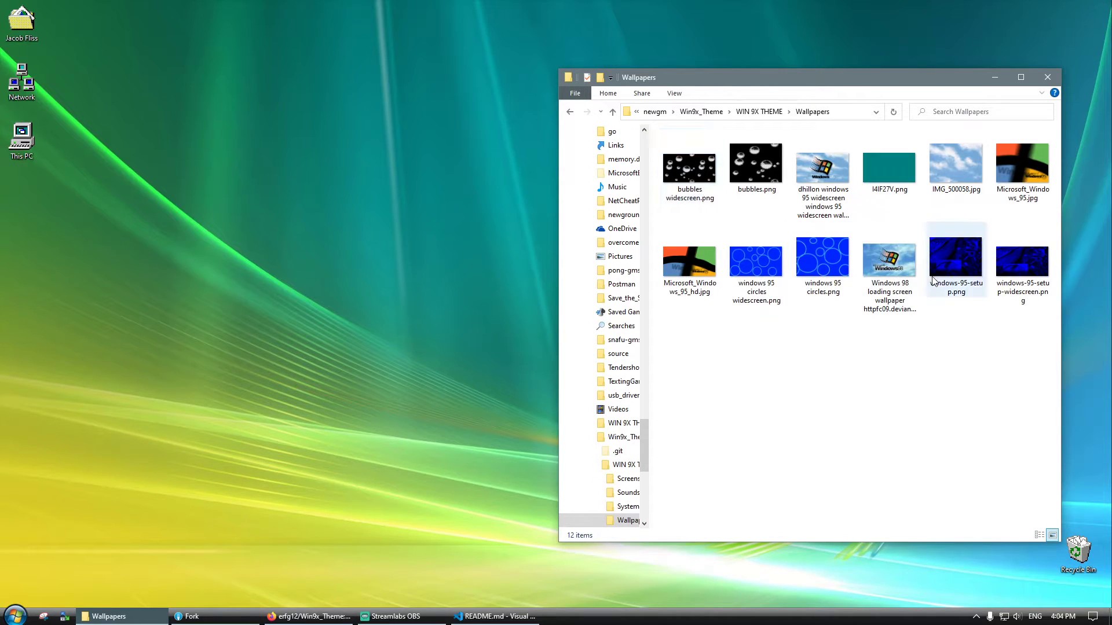
right_click(937, 279)
left_click(896, 365)
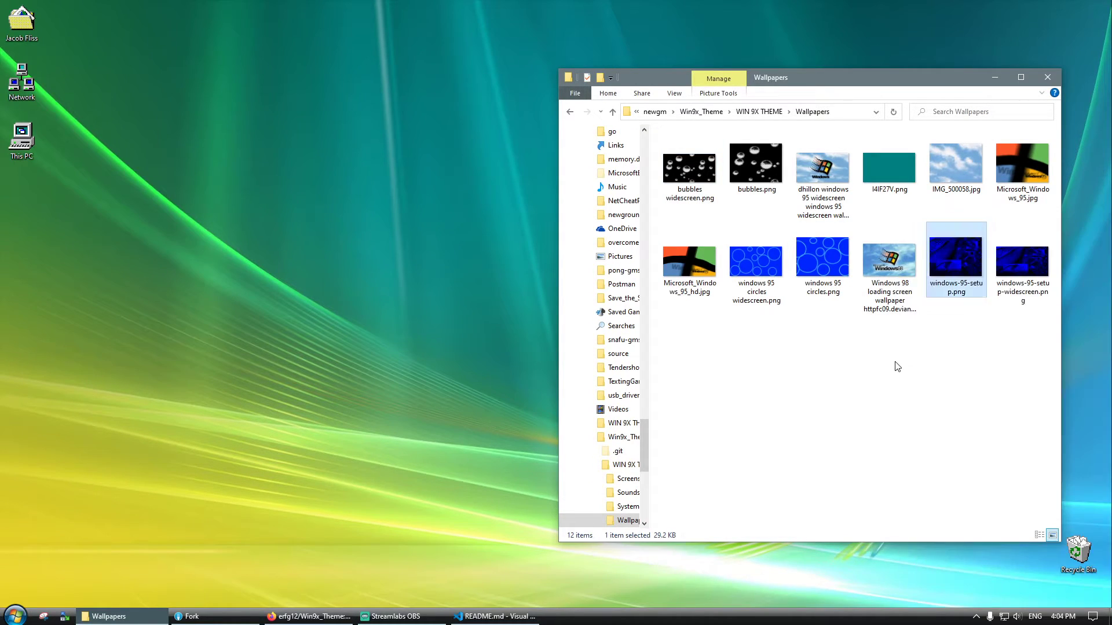
right_click(1020, 281)
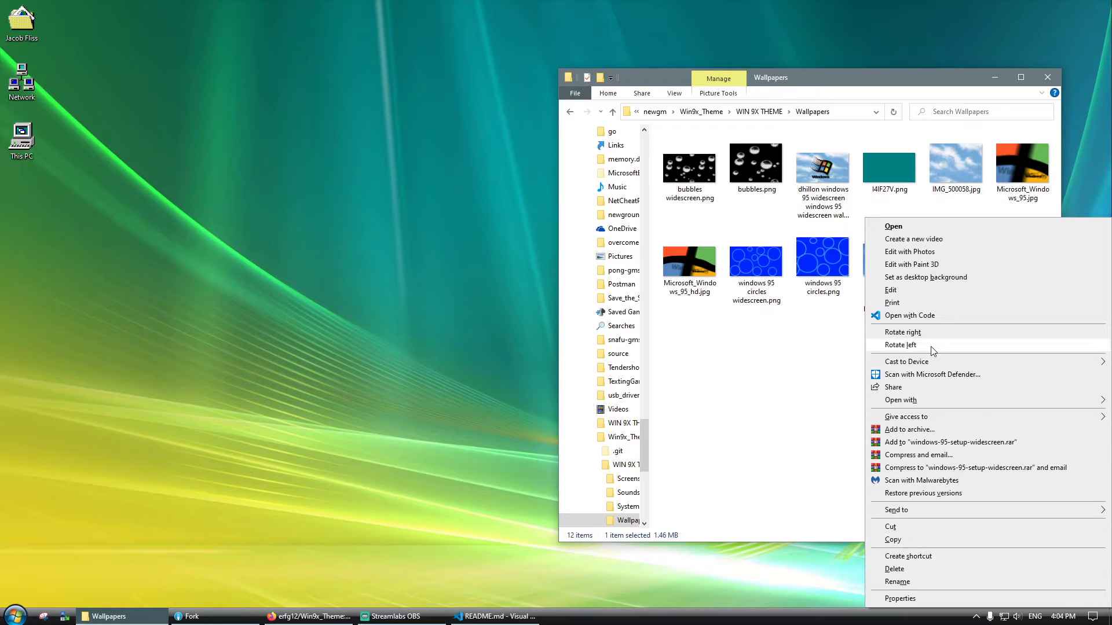
left_click(926, 277)
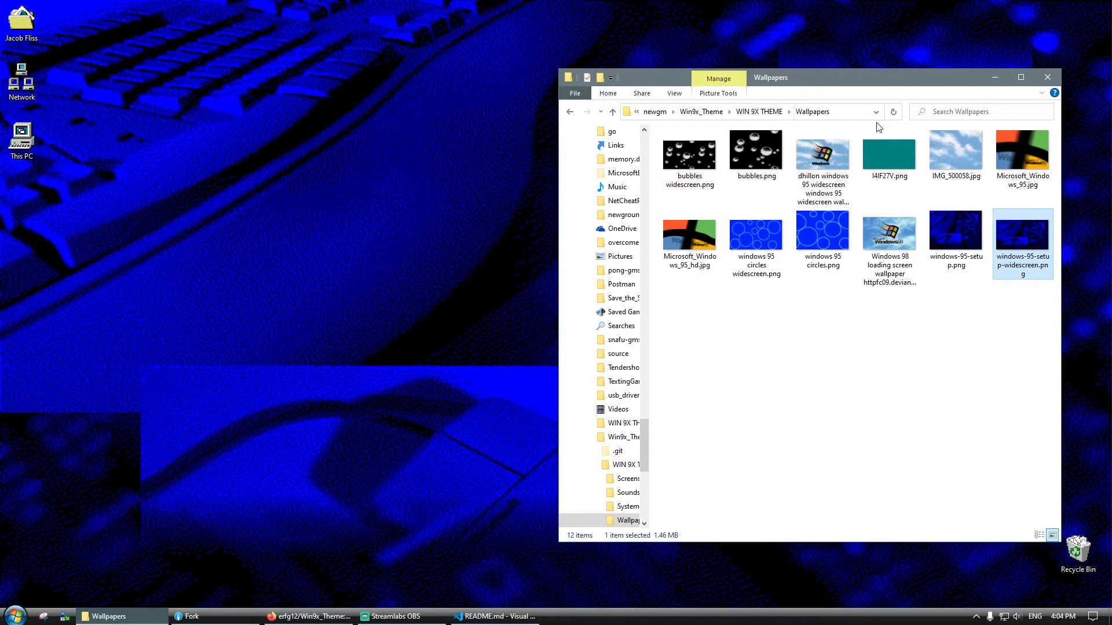
Step: Copy the path of the WIN 9X THEME folder and open the Open-Shell Menu settings
left_click(766, 112)
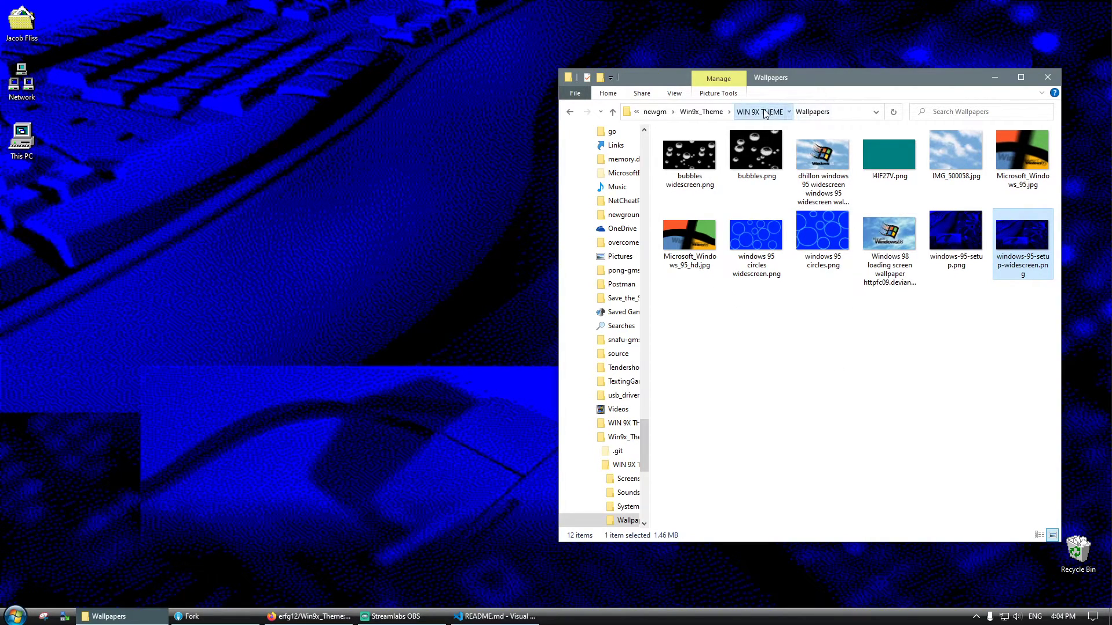
right_click(834, 115)
key("ctrl+c")
key("Escape")
right_click(14, 616)
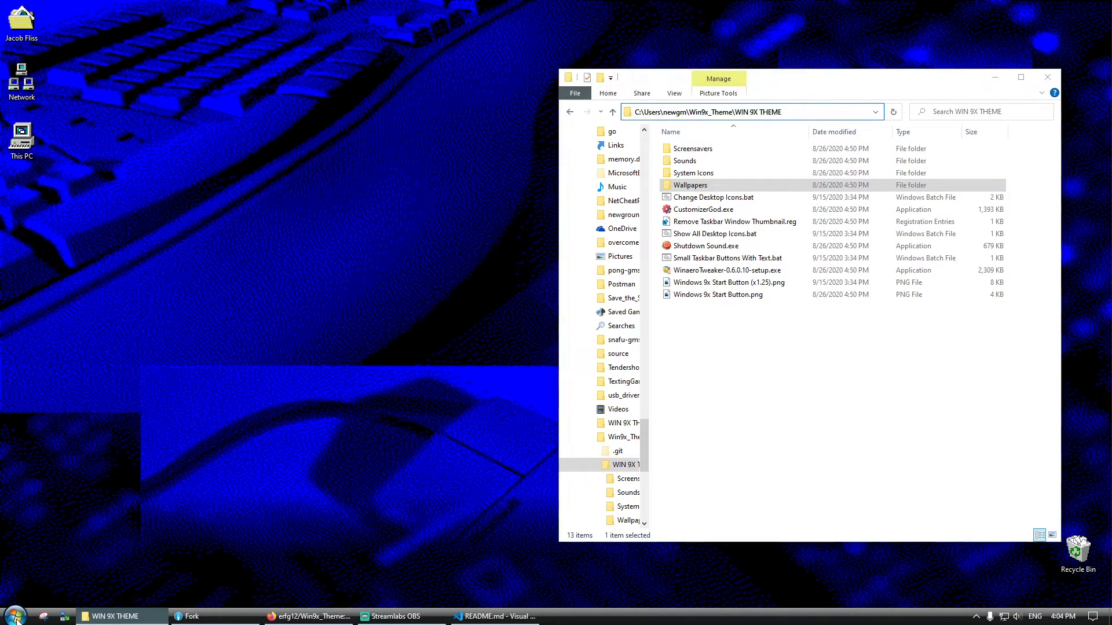
left_click(46, 586)
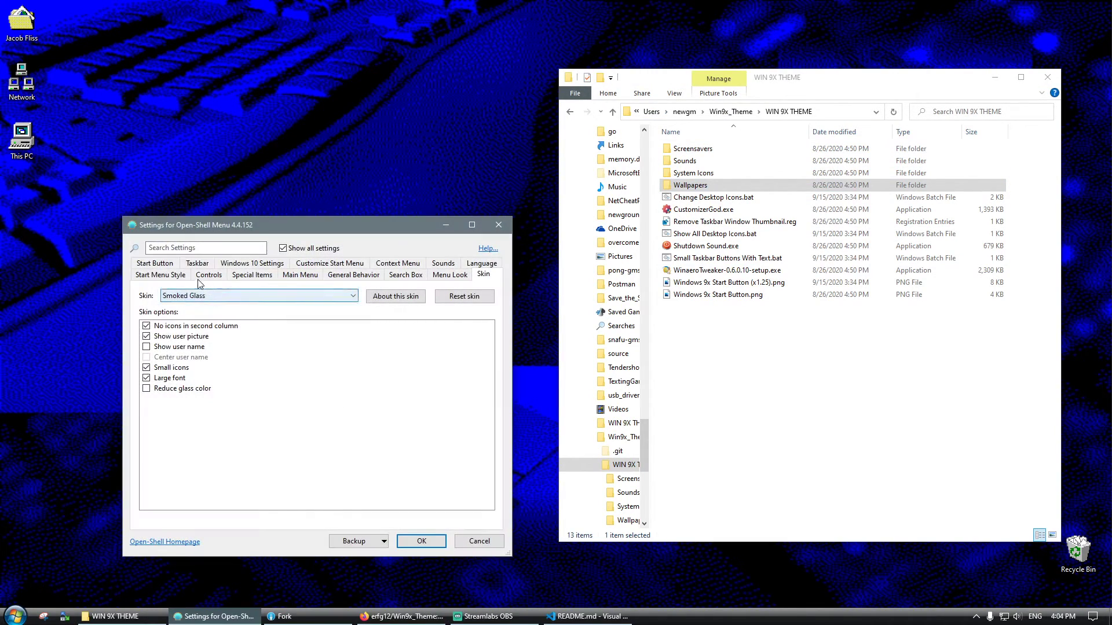
Step: Load the Open-Shell settings from Menu Settings.xml in the Win9x_Theme folder, reached through the copied path
left_click(356, 540)
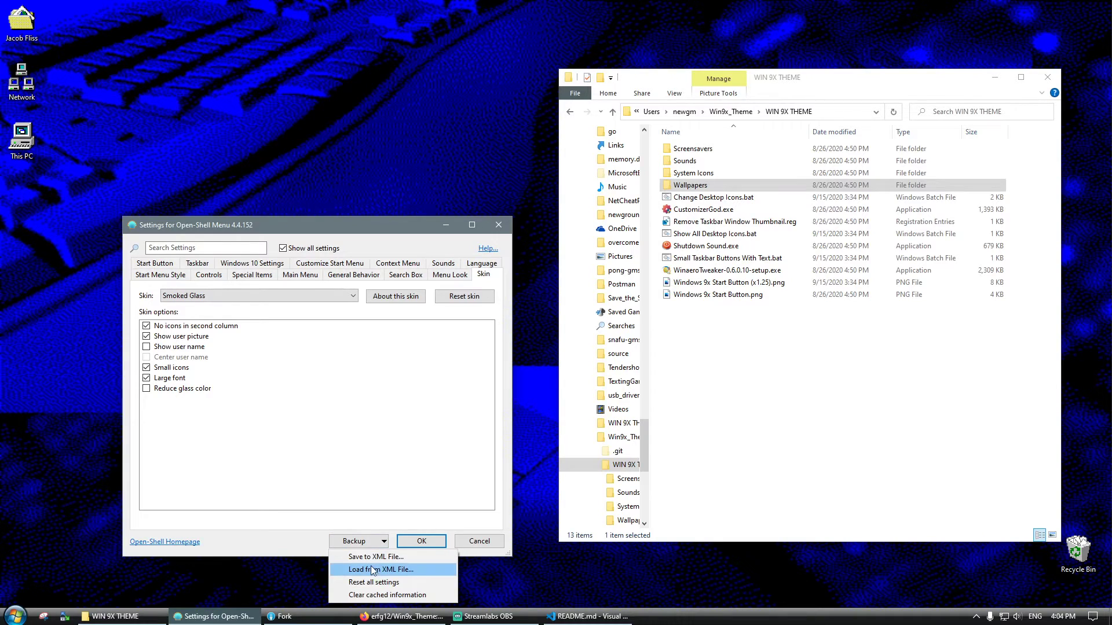
left_click(372, 571)
left_click(406, 261)
key("ctrl+v")
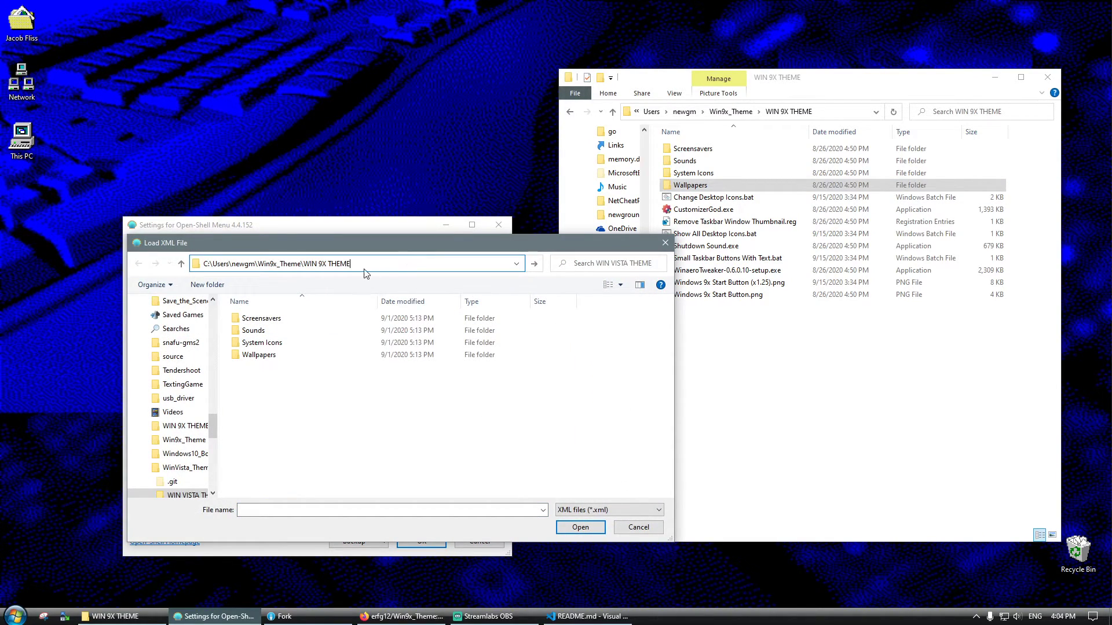
key("Return")
left_click(279, 263)
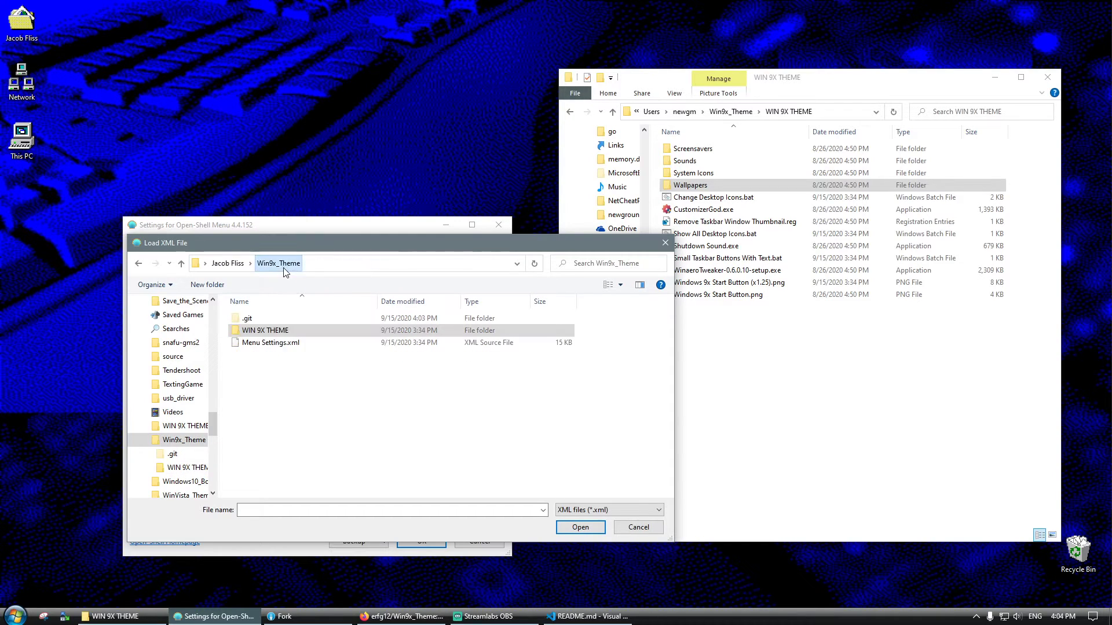
double_click(281, 347)
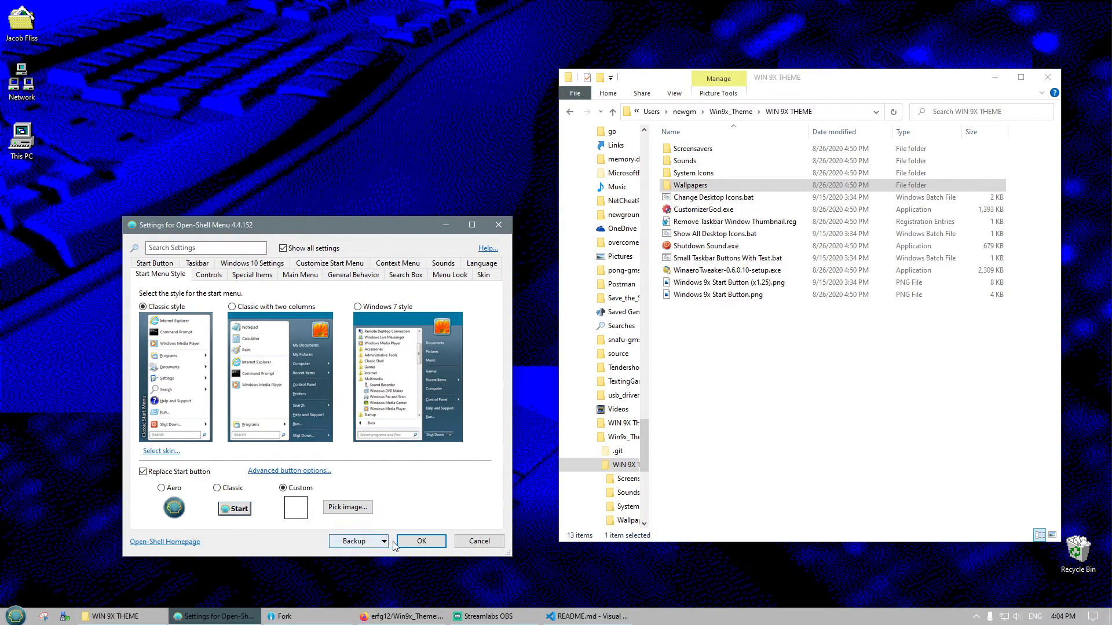
Step: Set Windows 9x Start Button.png from the WIN 9X THEME folder as the custom Start button image
left_click(348, 507)
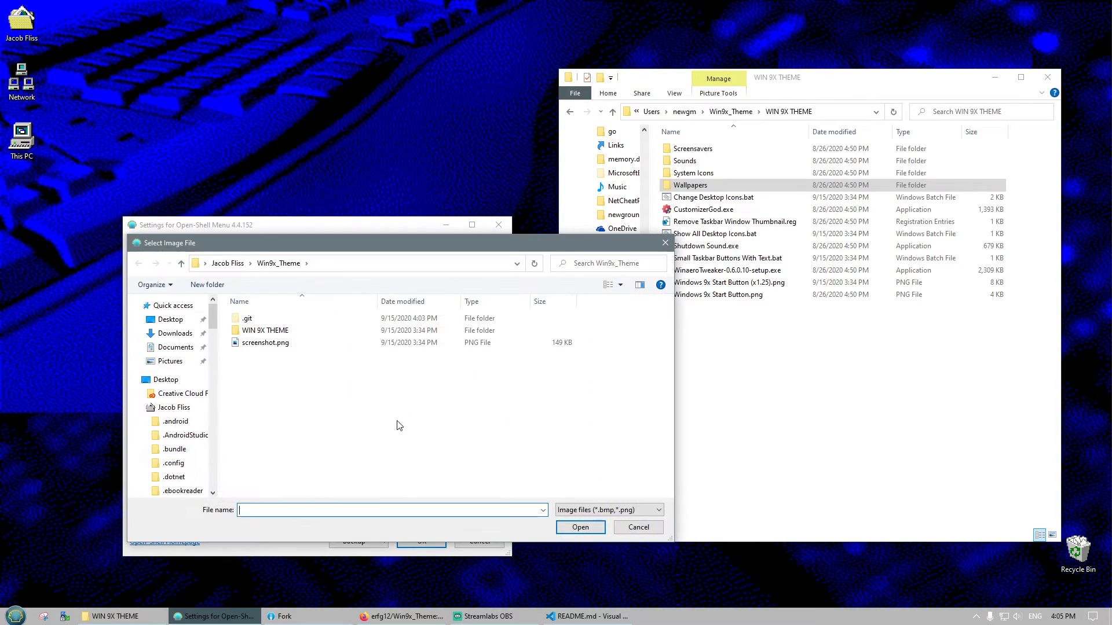
double_click(270, 331)
double_click(284, 380)
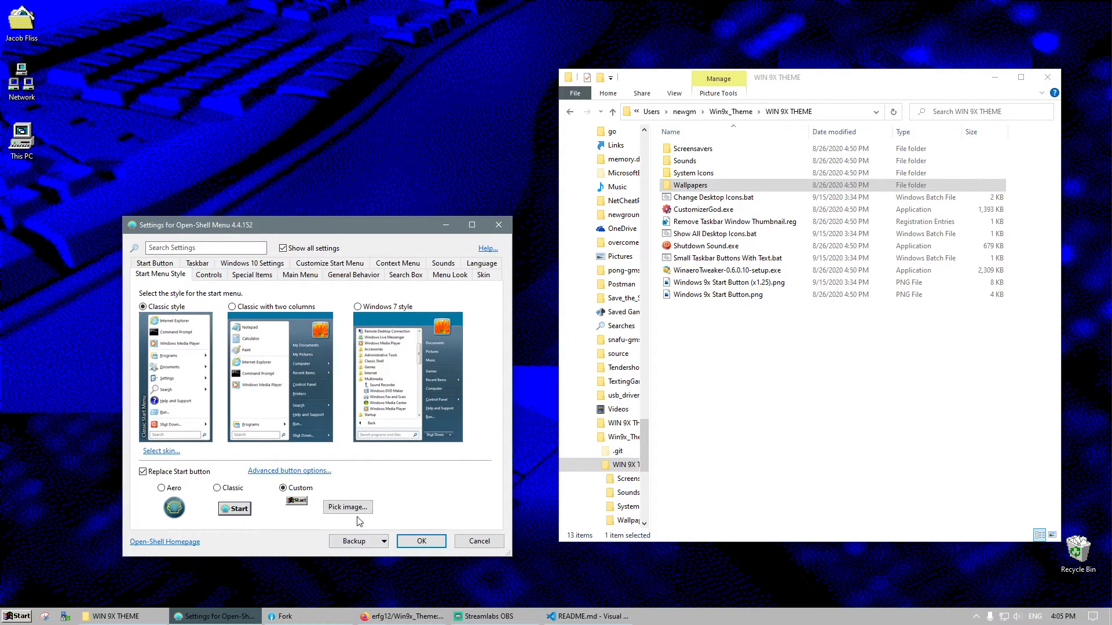
left_click(365, 544)
Step: Try Windows 9x Start Button (x1.25).png as the Start button image and switch back to Windows 9x Start Button.png
left_click(351, 508)
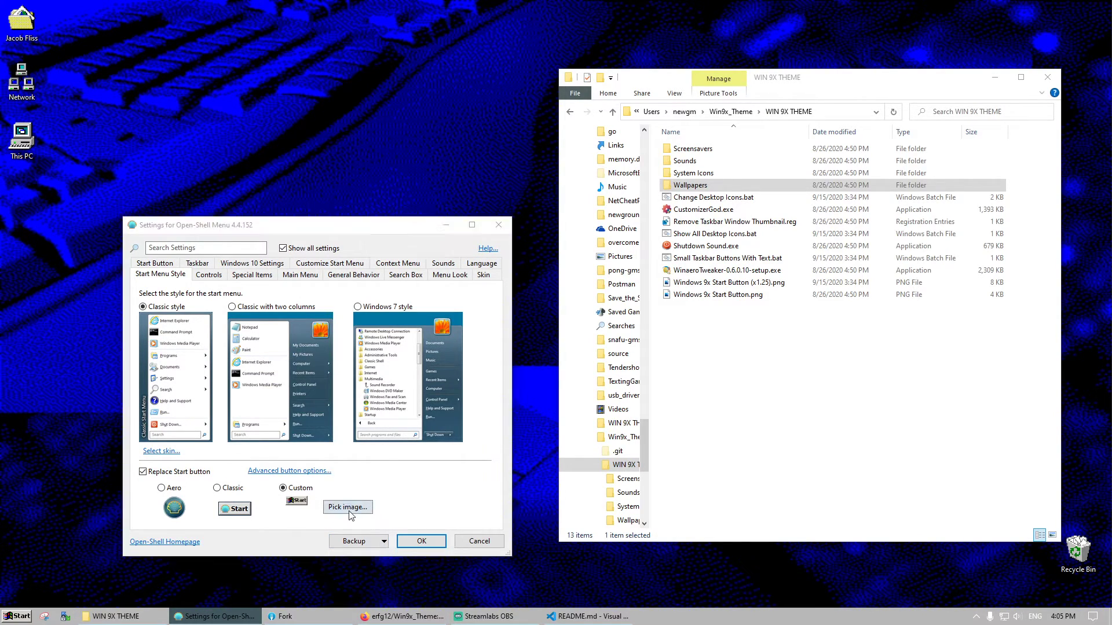
double_click(297, 367)
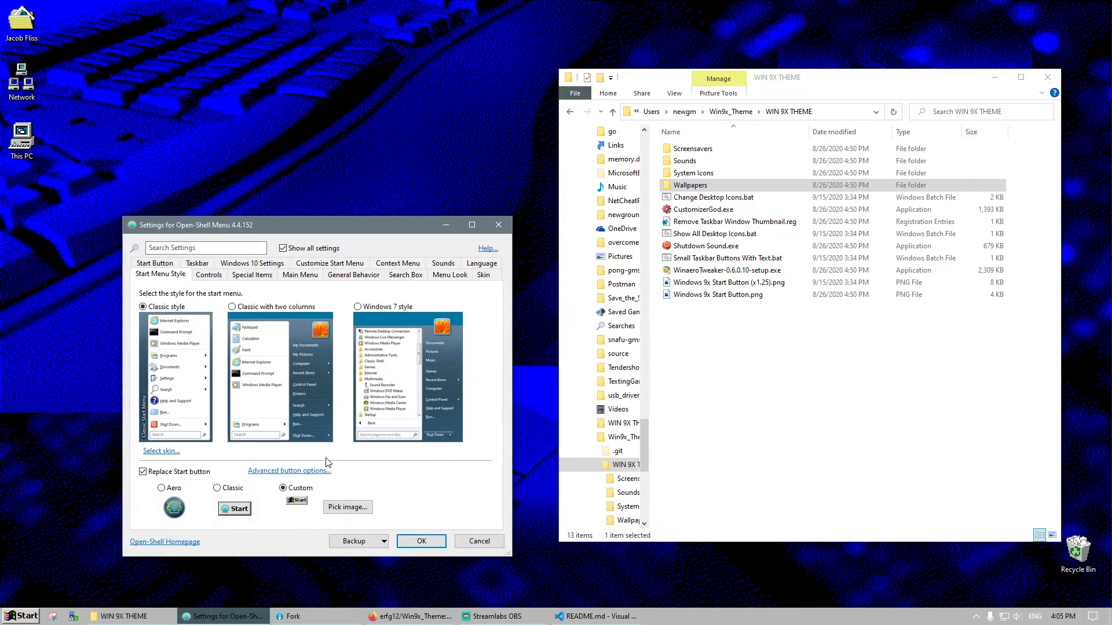
left_click(334, 508)
double_click(306, 385)
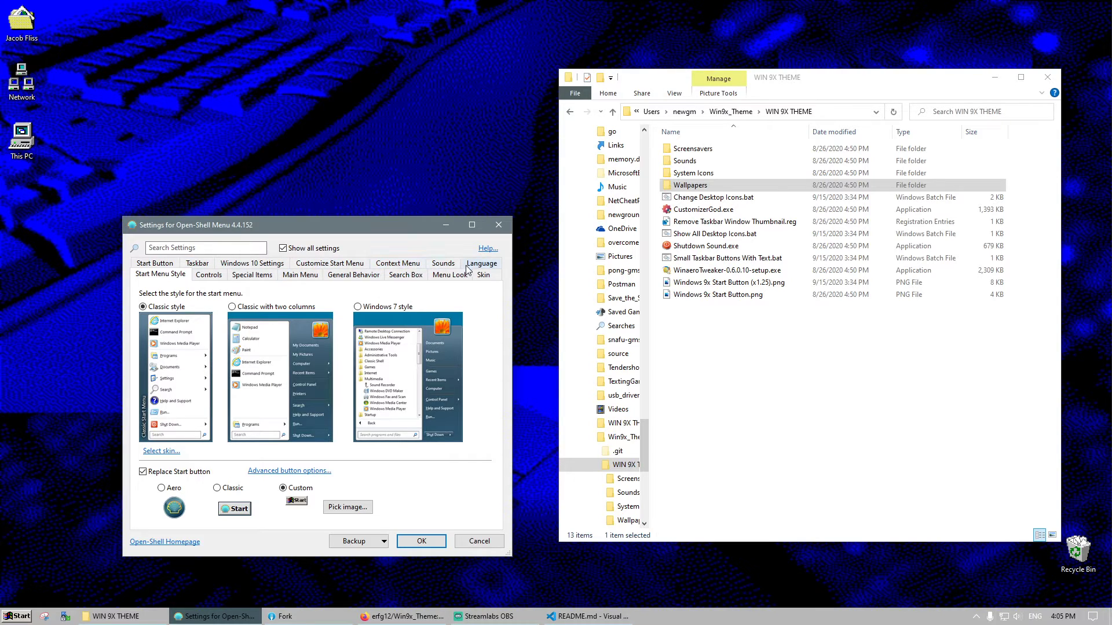
Step: Browse for a taskbar texture image, cancel without choosing one, and close the Open-Shell Menu settings
left_click(198, 264)
left_click(224, 380)
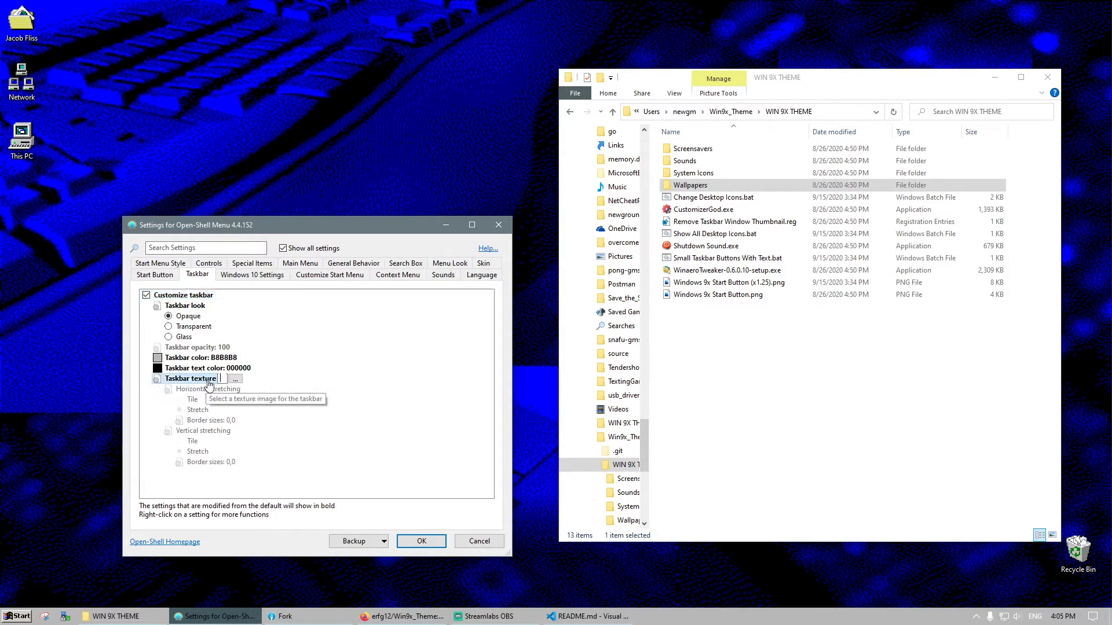
left_click(240, 379)
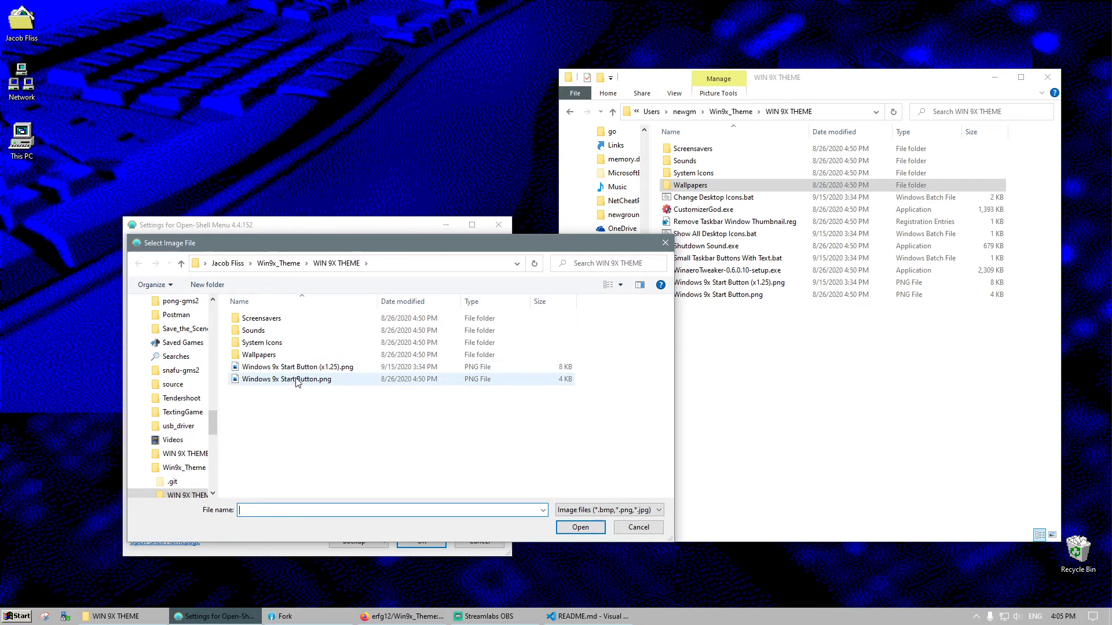
left_click(638, 527)
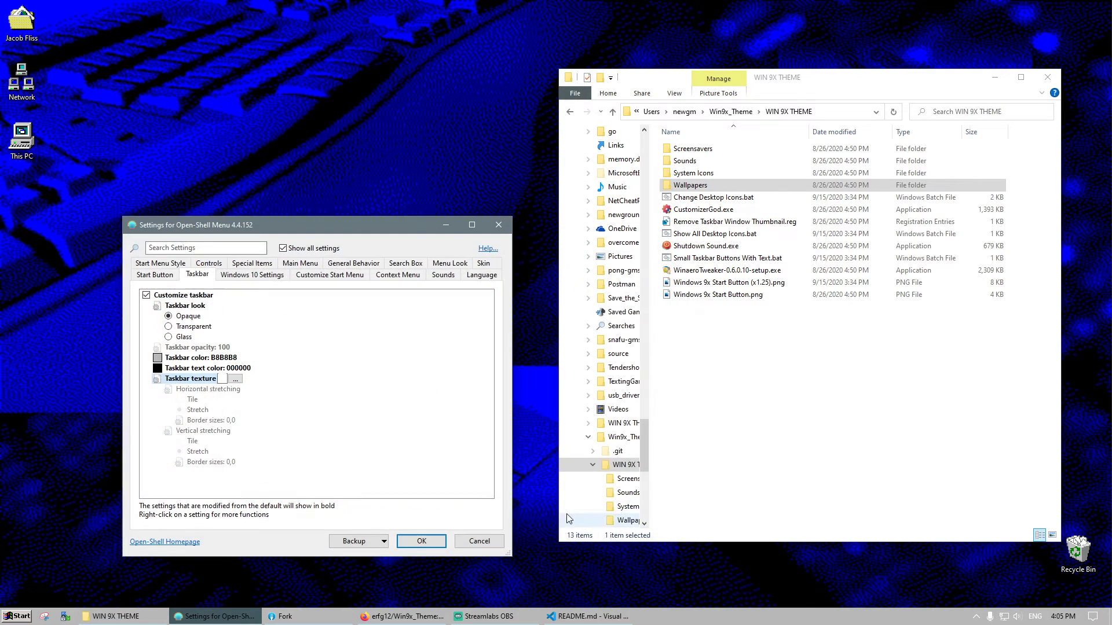
left_click(479, 540)
left_click(570, 346)
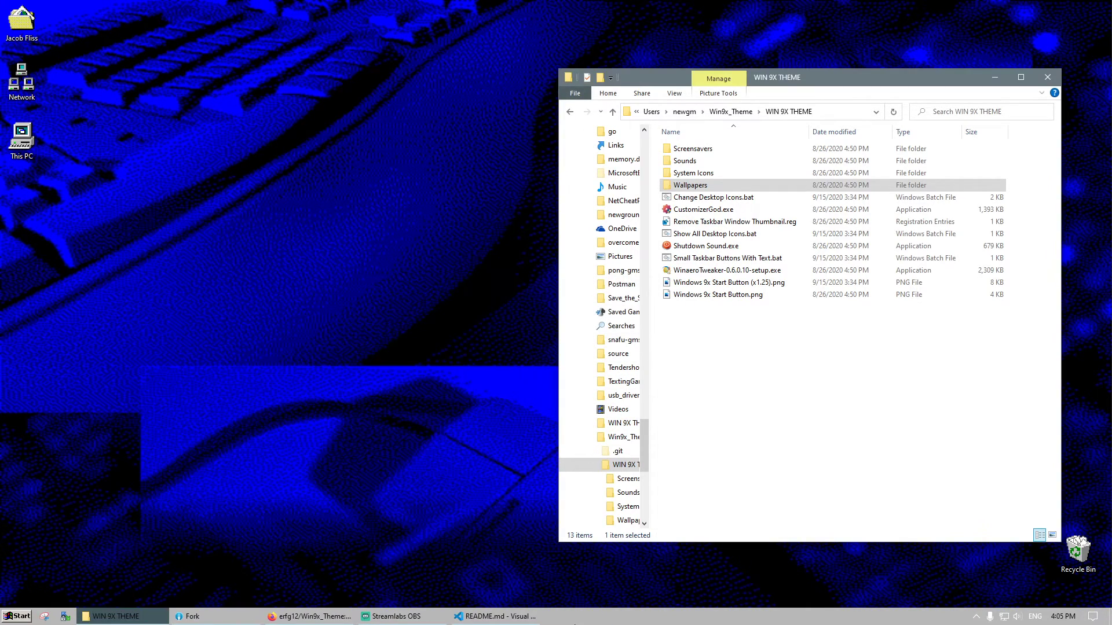
Step: Set the Windows accent color to the neutral gray among the recent colors in Personalization, and close Settings
right_click(574, 617)
right_click(391, 574)
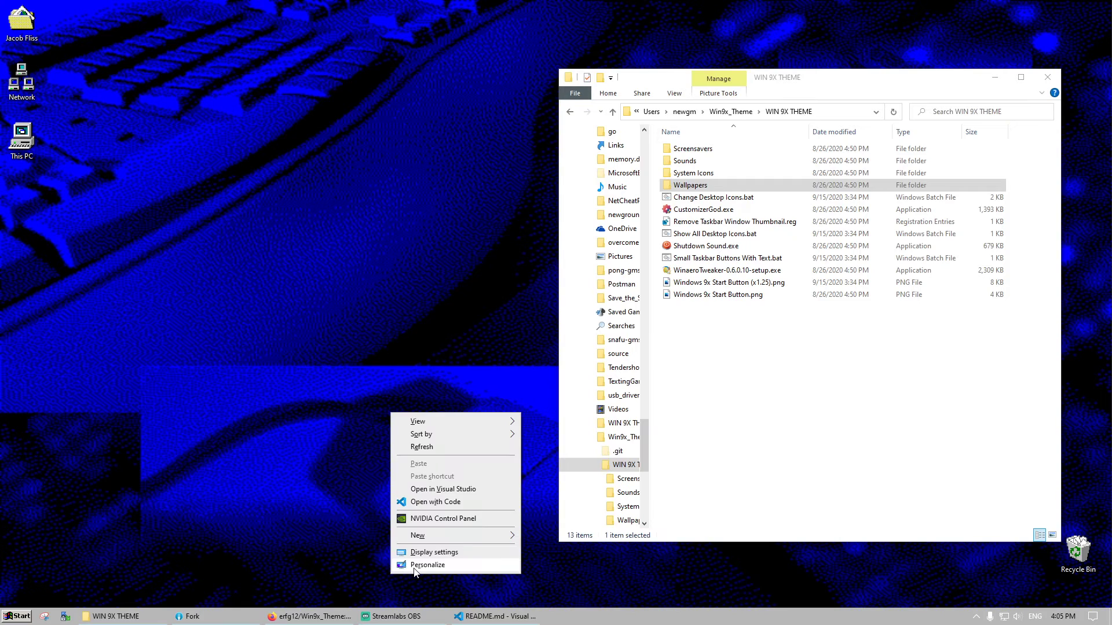
left_click(415, 567)
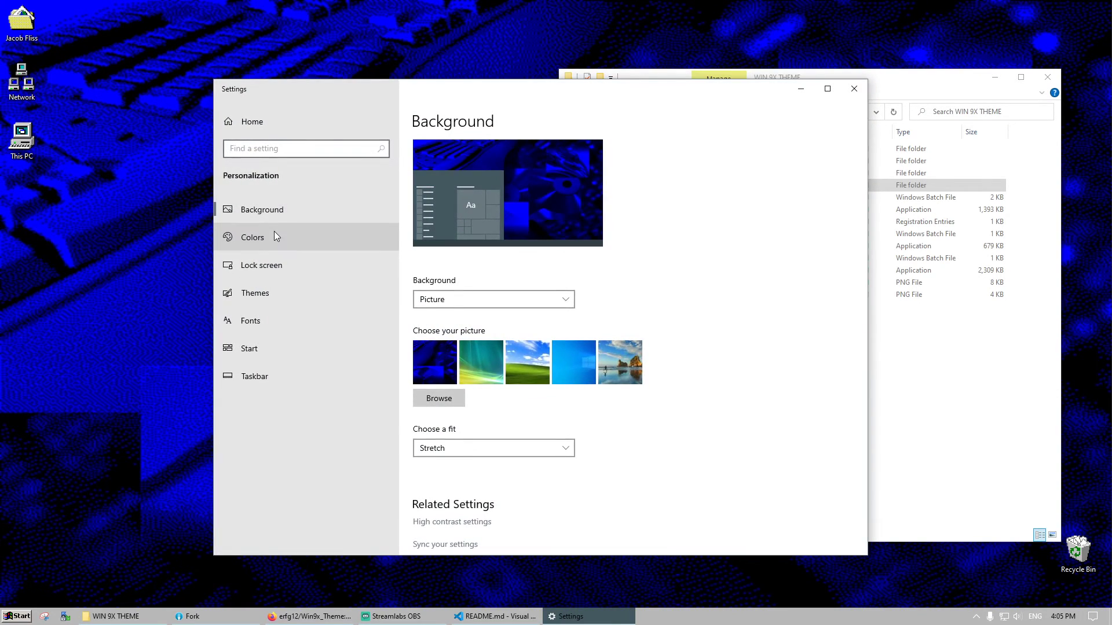
left_click(273, 235)
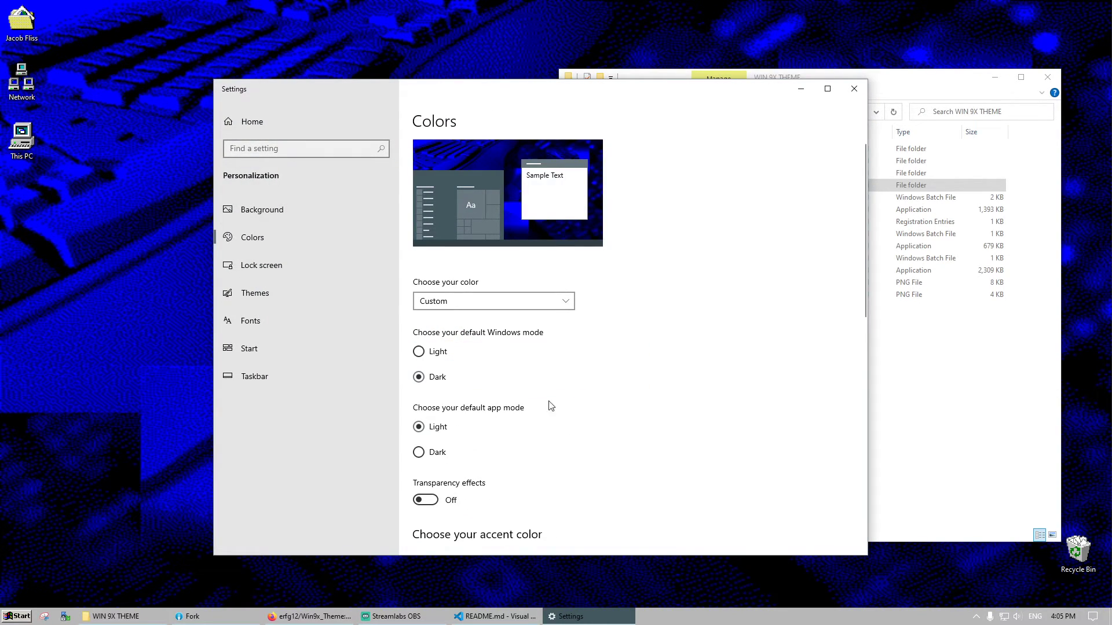
scroll(687, 398, "down", 5)
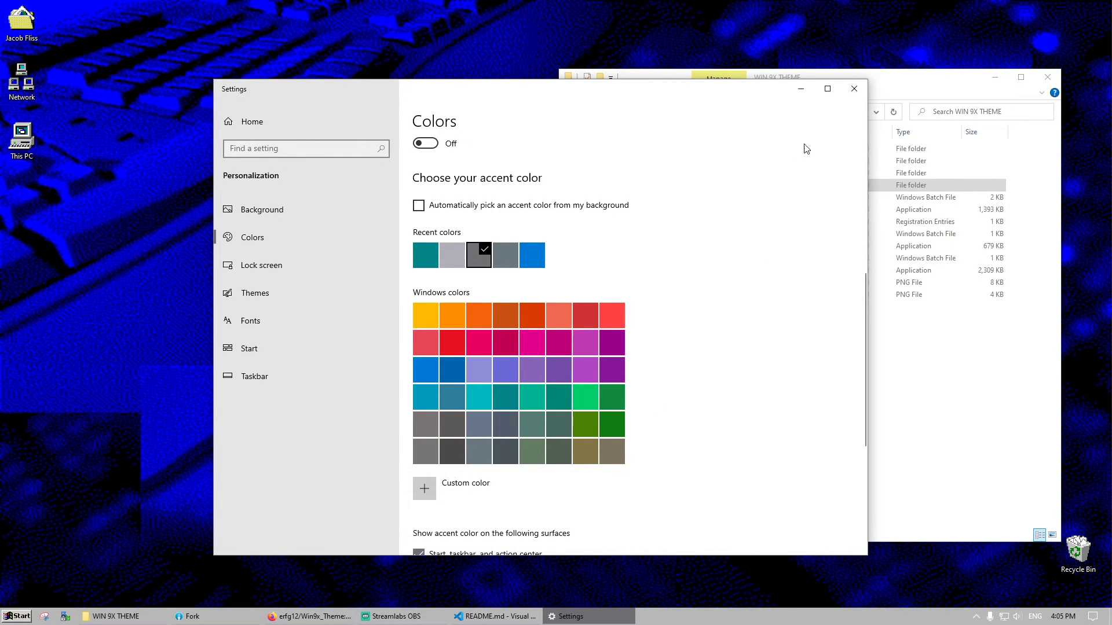
left_click(854, 88)
Step: Open the Windows 95 style Start menu, browse its Programs list down to Steam, and dismiss the menu
left_click(24, 617)
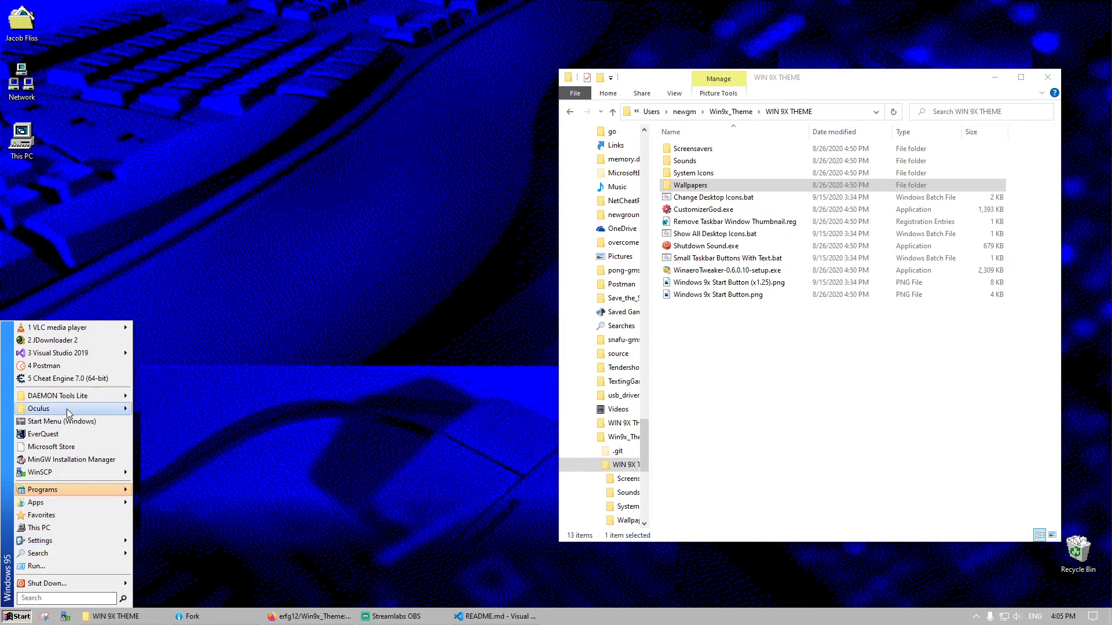
mouse_move(74, 398)
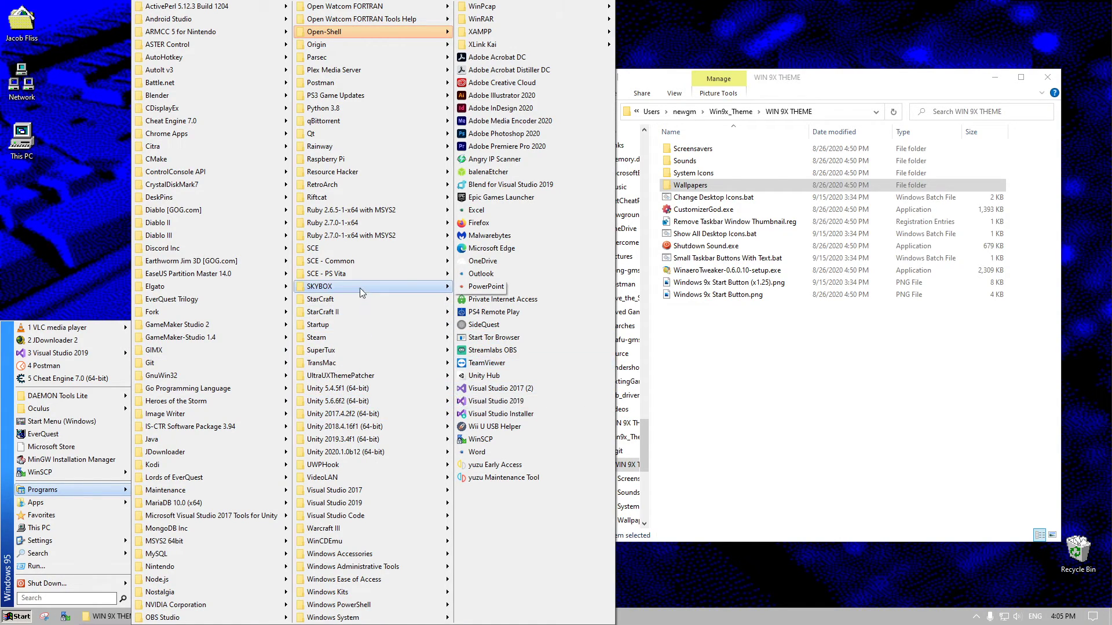
mouse_move(406, 336)
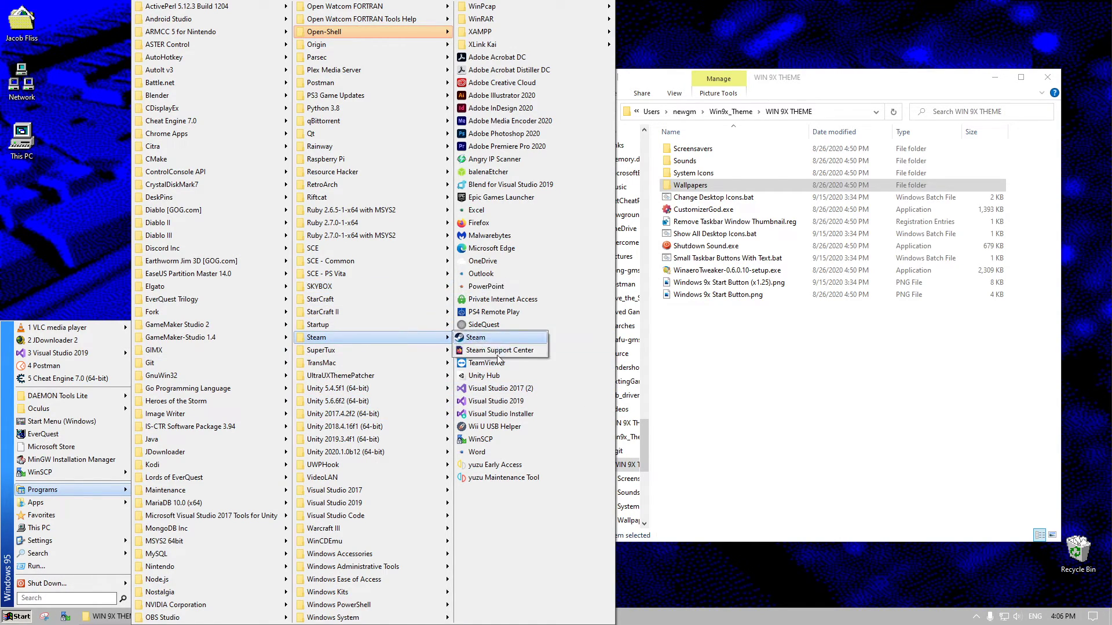
left_click(62, 260)
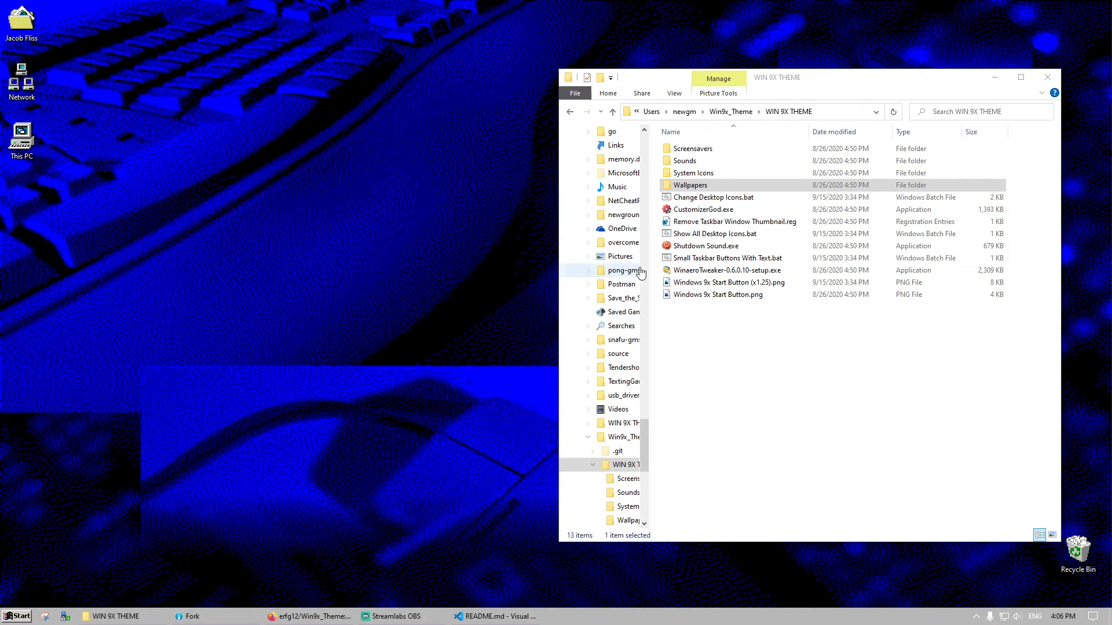
left_click(722, 359)
right_click(741, 331)
left_click(733, 314)
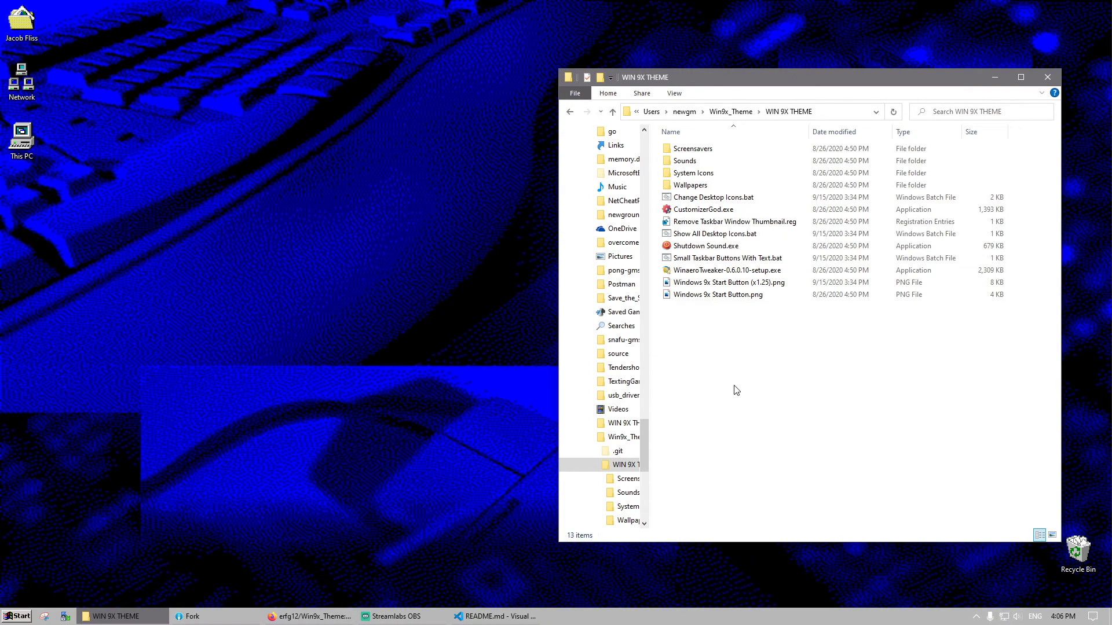
Step: Select CustomizerGod.exe in the WIN 9X THEME folder and read the legacy system tray icon instructions in README.md in Visual Studio Code
left_click(718, 213)
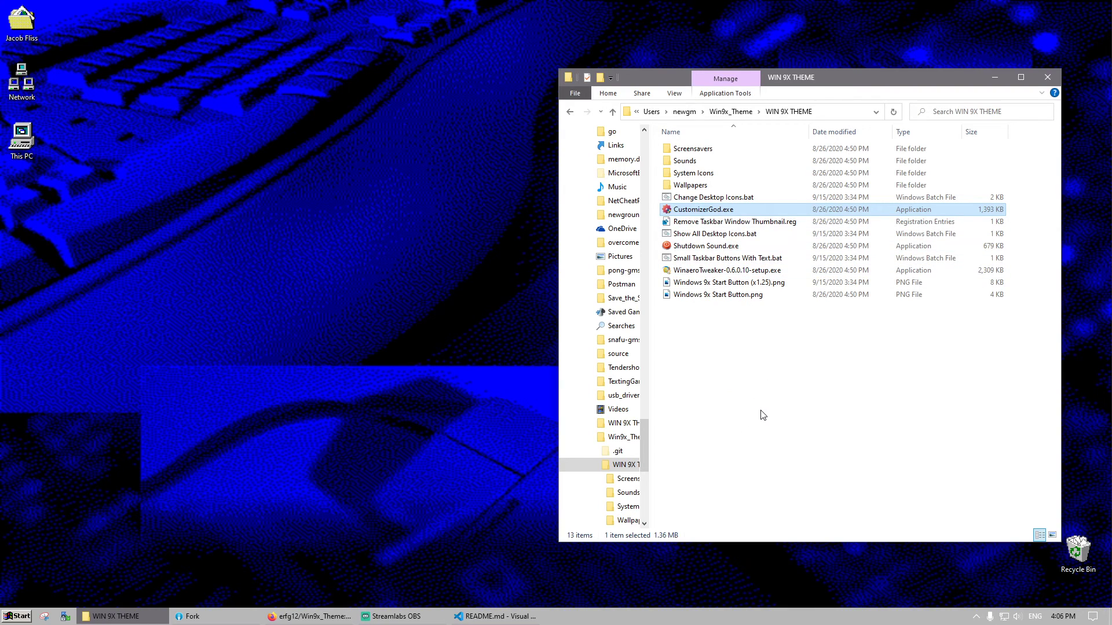
left_click(471, 619)
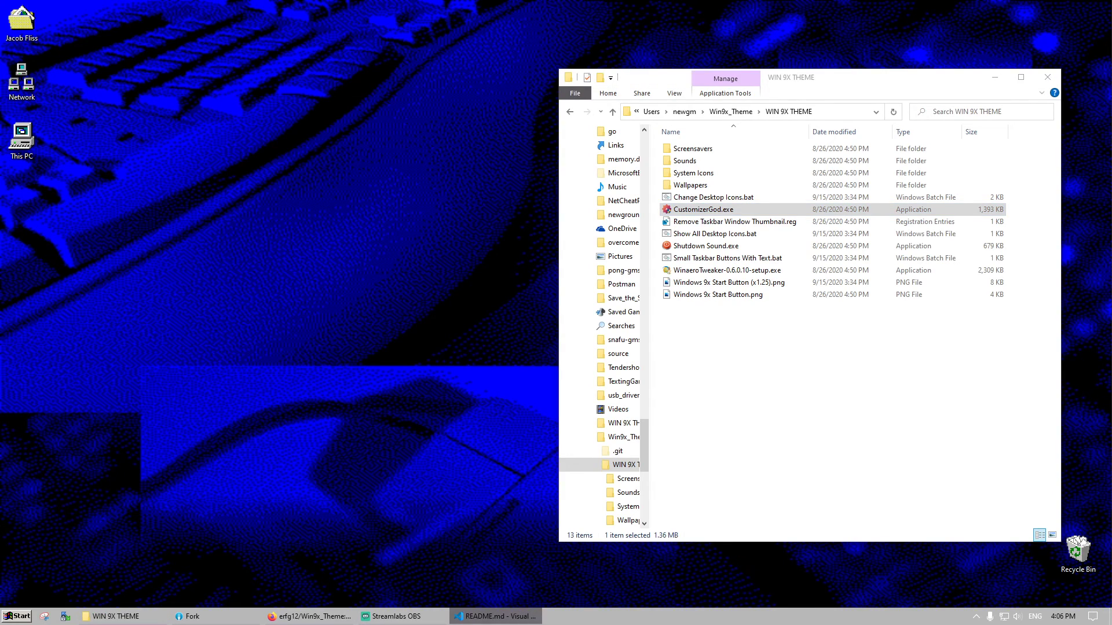
scroll(188, 343, "down", 9)
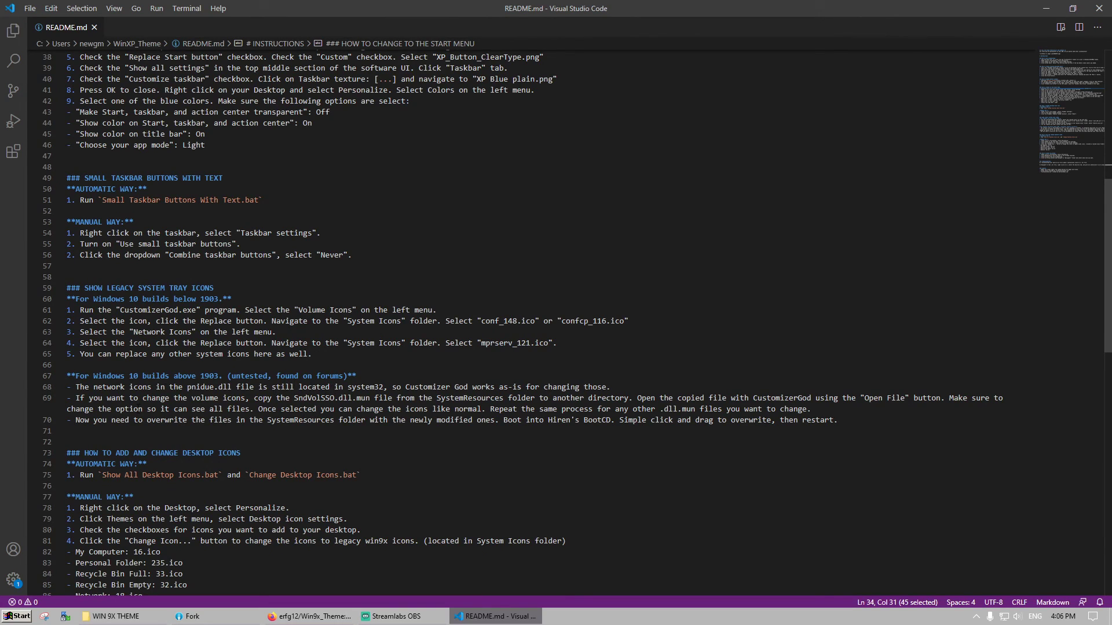
scroll(259, 420, "down", 4)
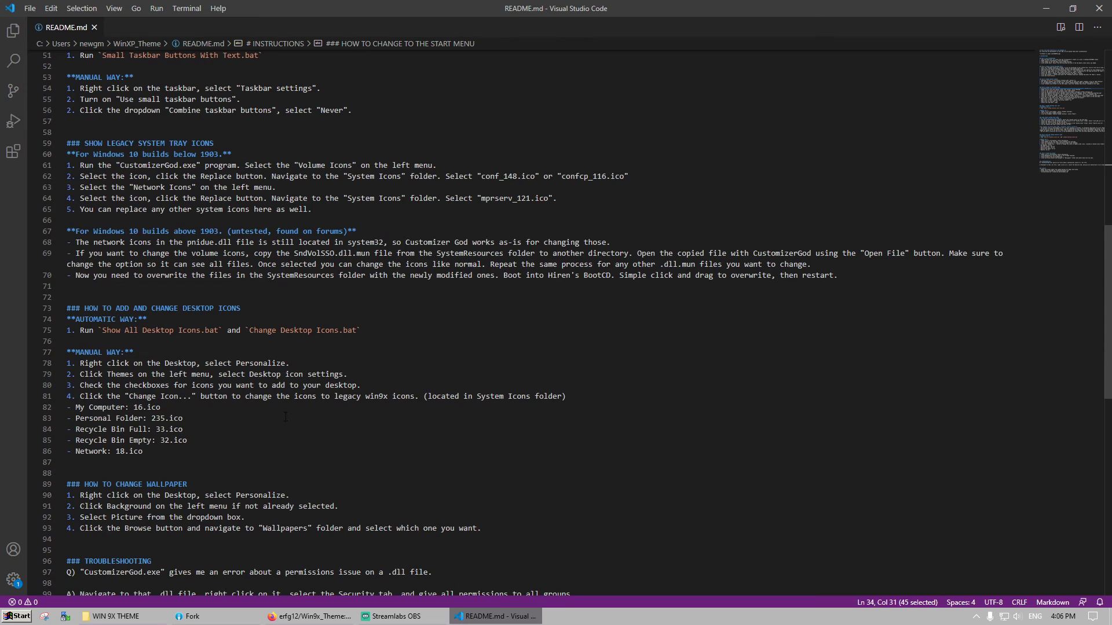
left_click(501, 616)
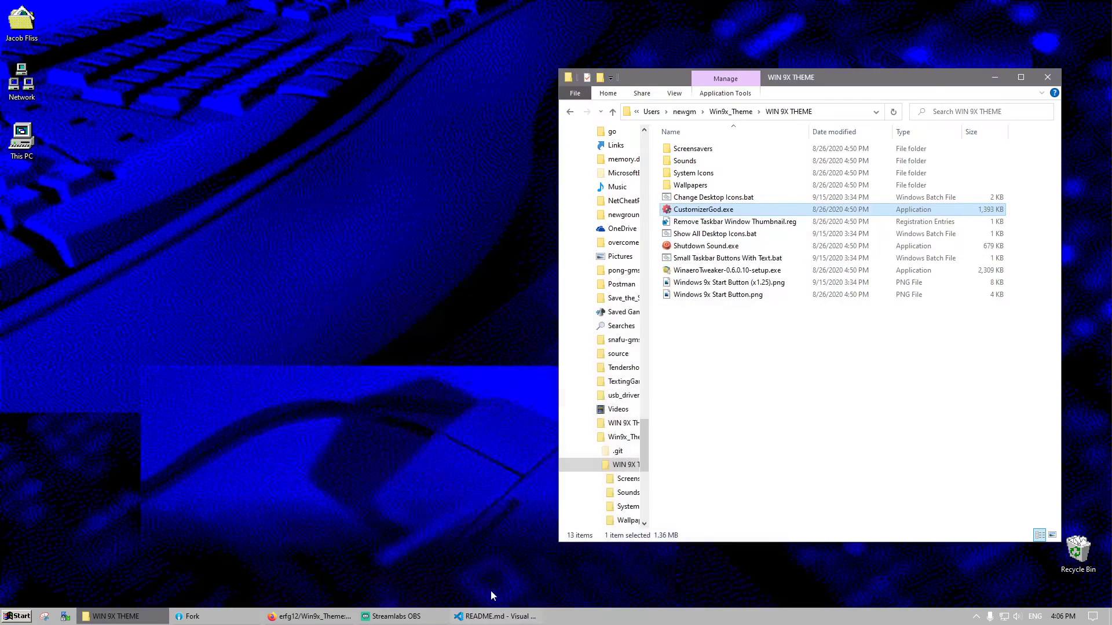
Step: Minimize the WIN 9X THEME folder window to view the Windows 9x desktop
right_click(404, 445)
left_click(372, 435)
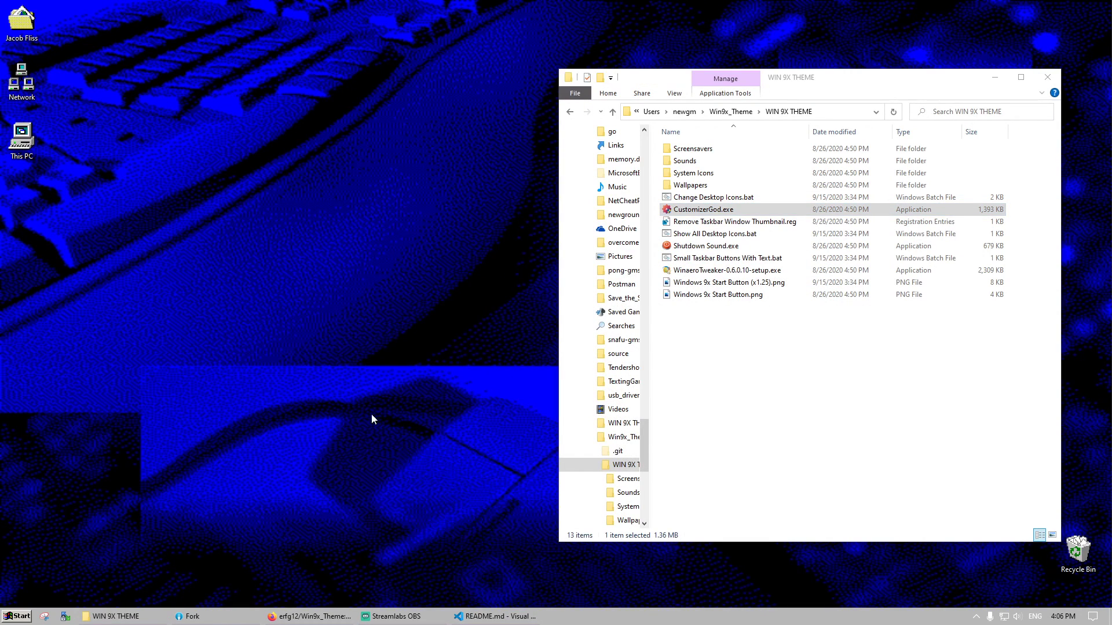
left_click(995, 77)
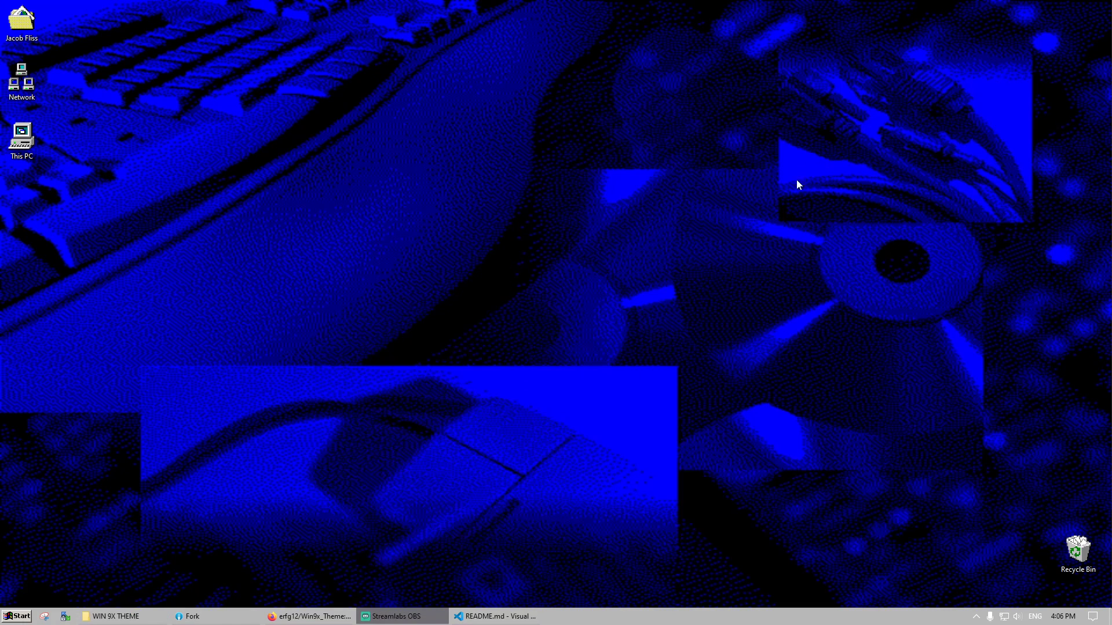